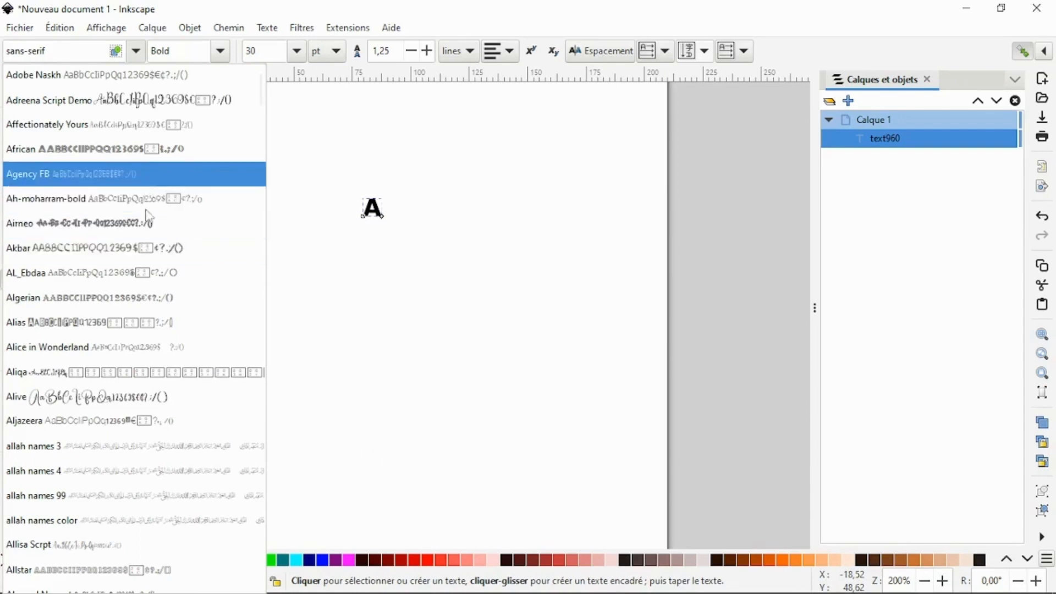
scroll(153, 246, "up", 2)
scroll(156, 252, "up", 3)
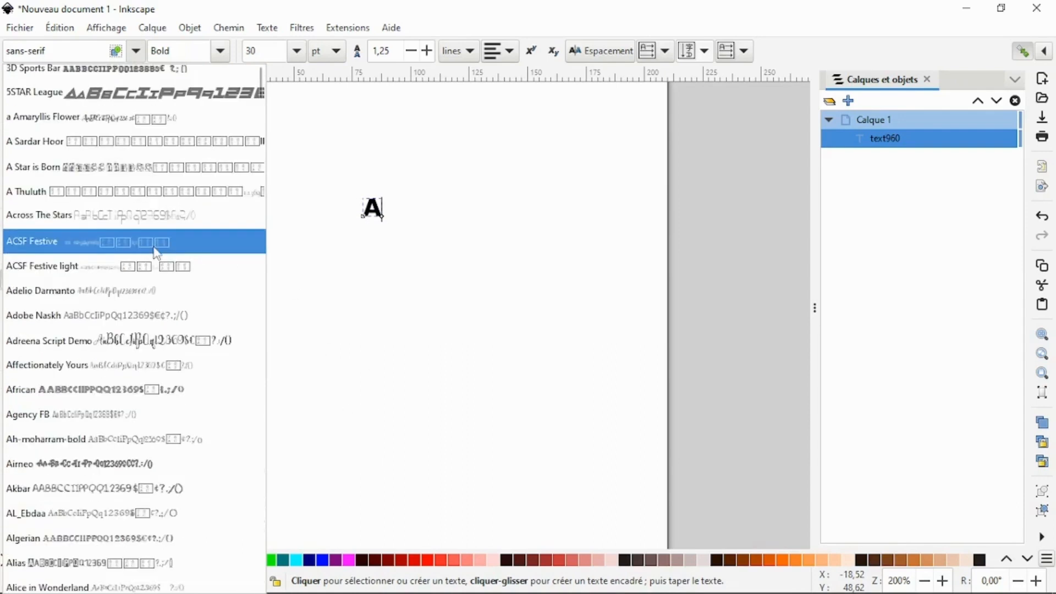
left_click(519, 161)
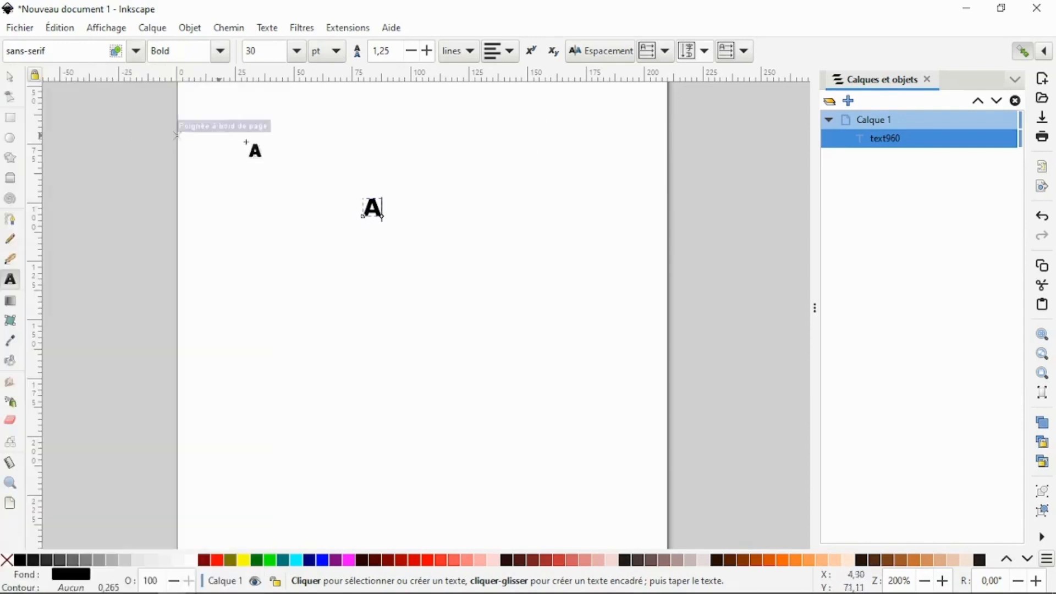
- Enlarge the letter A proportionally to about 82.4 mm wide and 79.6 mm high
left_click(11, 78)
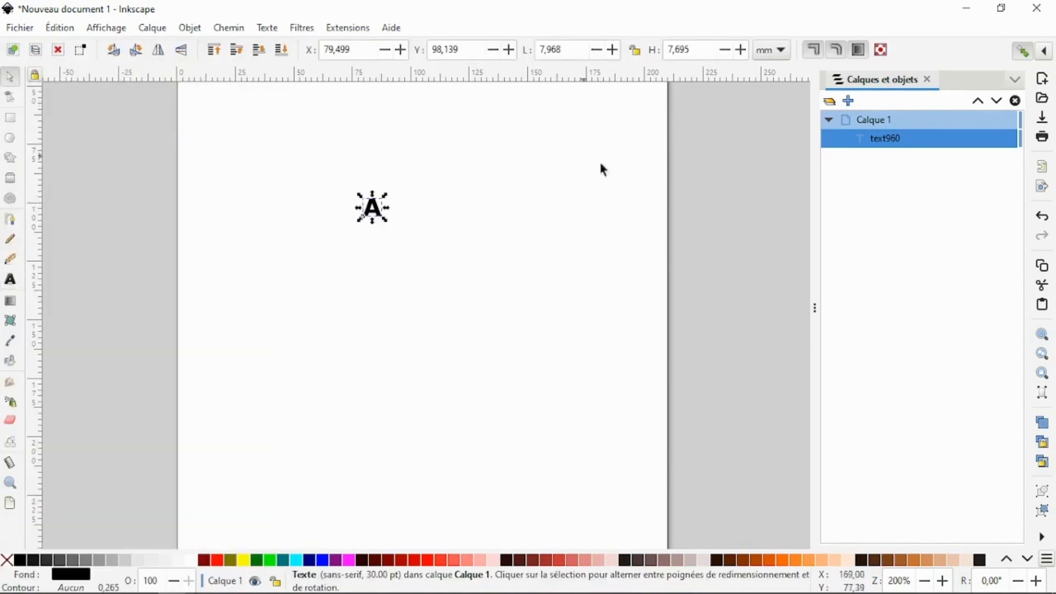
left_click(635, 50)
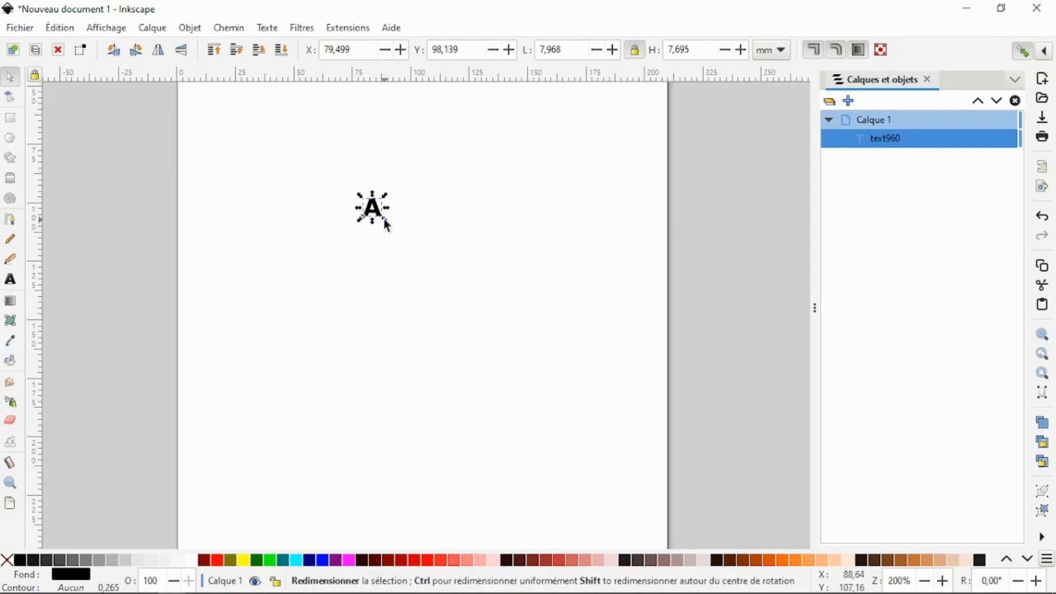
left_click_drag(385, 222, 575, 265)
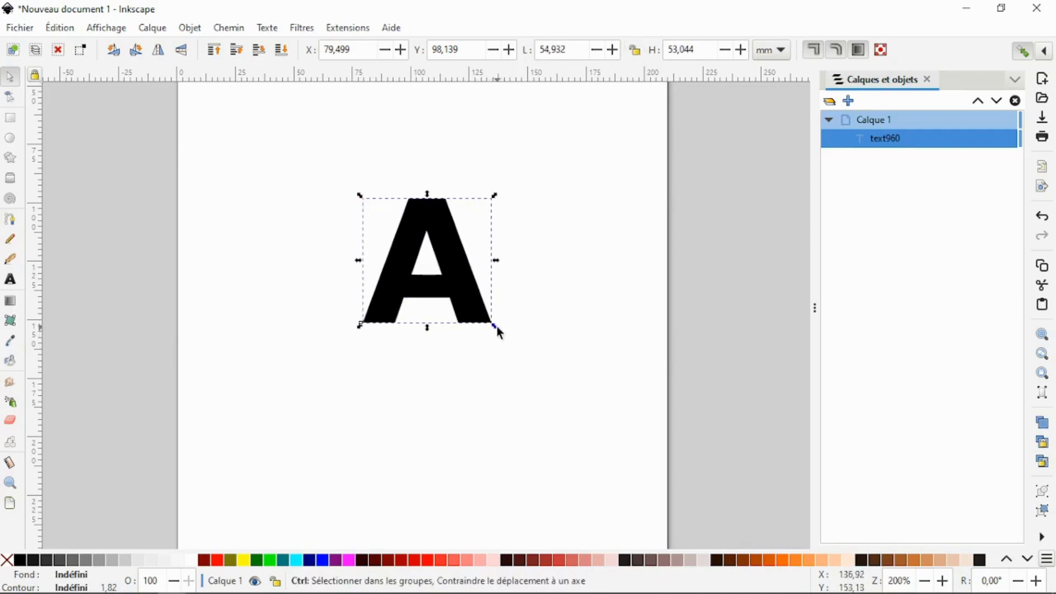
left_click_drag(498, 329, 556, 386)
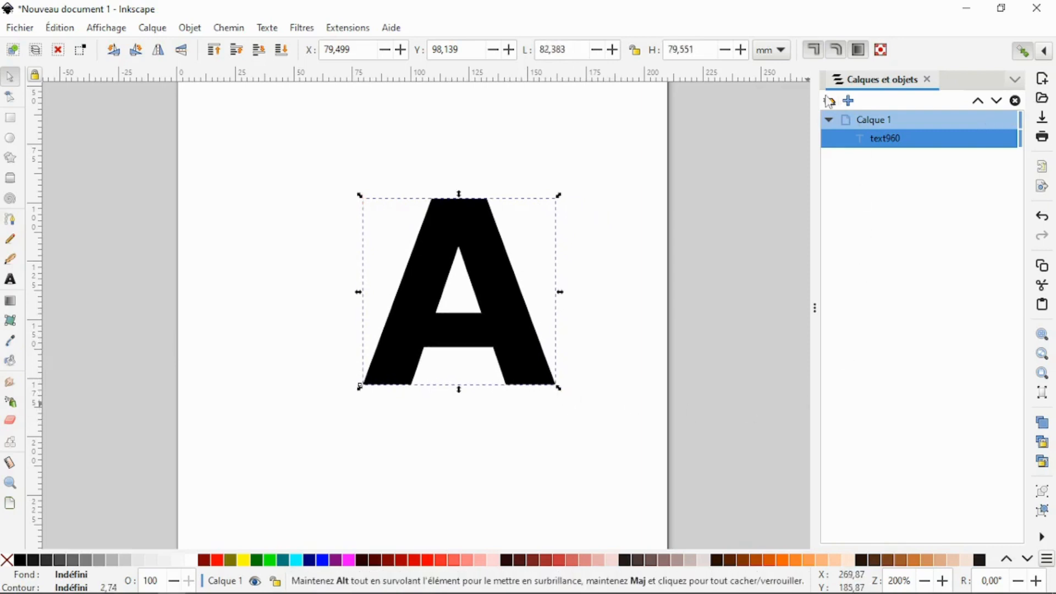
- Switch the measurement units to cm and move the letter A to about X 11.56, Y 9.05 cm
left_click(773, 50)
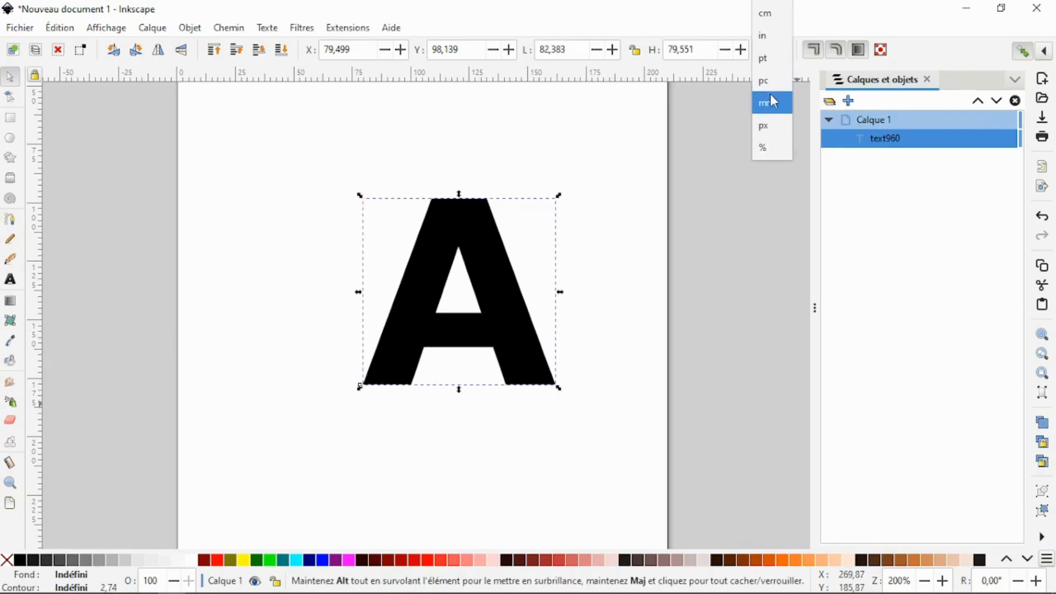
left_click(767, 14)
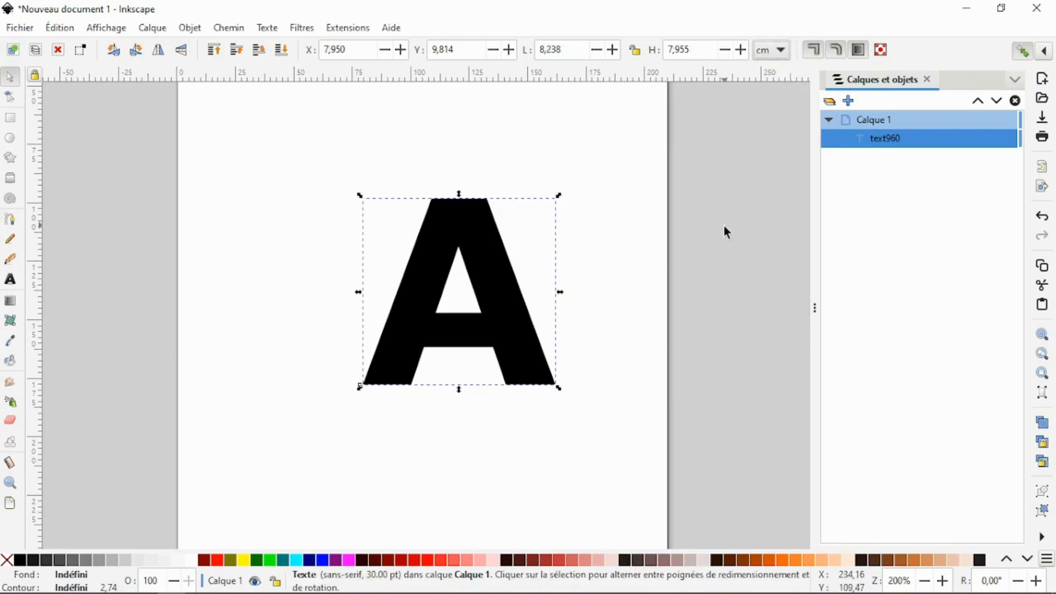
left_click(726, 232)
left_click_drag(477, 269, 571, 247)
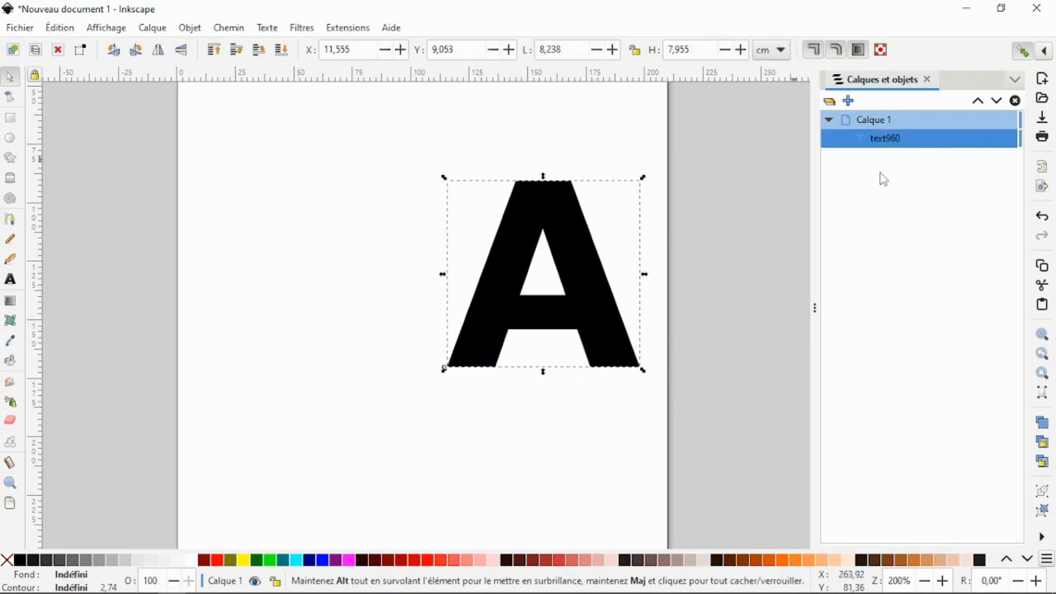
left_click(769, 179)
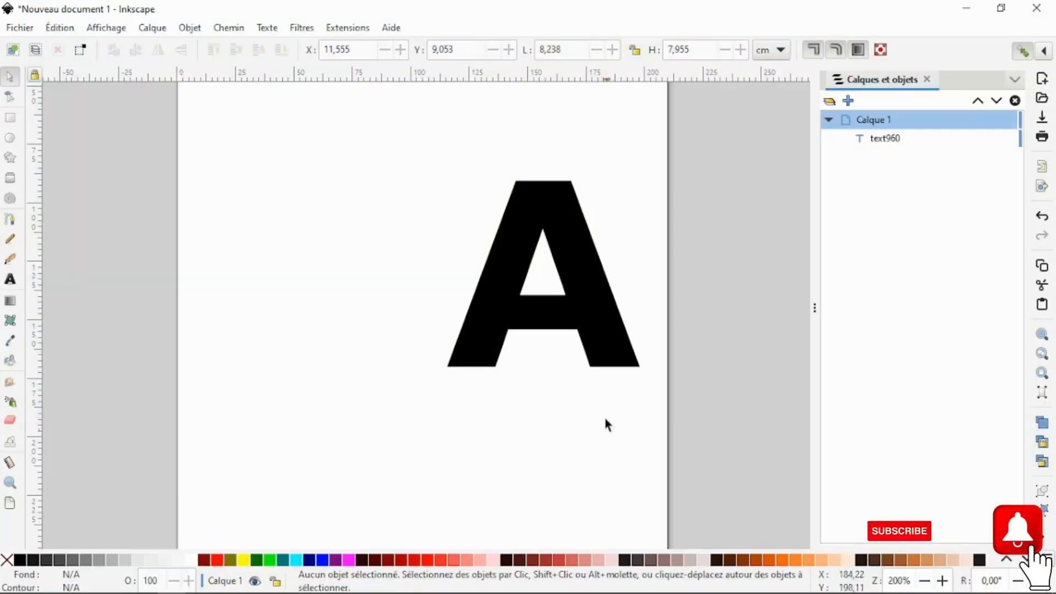
- Fill the letter A with light orange and shift it slightly to about X 11.52, Y 9.35 cm
left_click(600, 329)
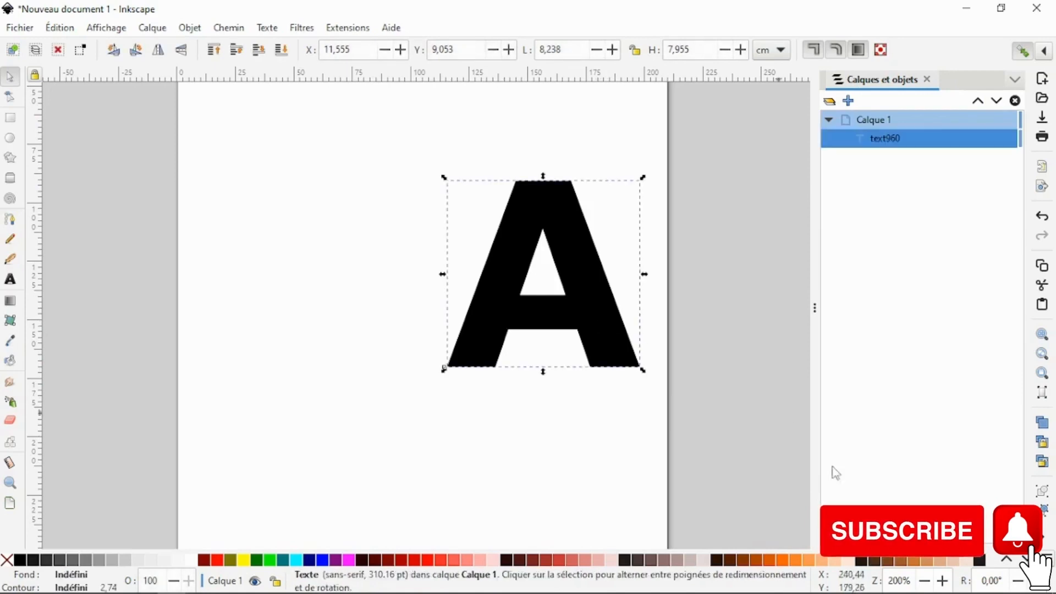
left_click(825, 560)
mouse_move(603, 312)
left_mouse_down()
mouse_move(616, 325)
mouse_move(601, 319)
left_mouse_up()
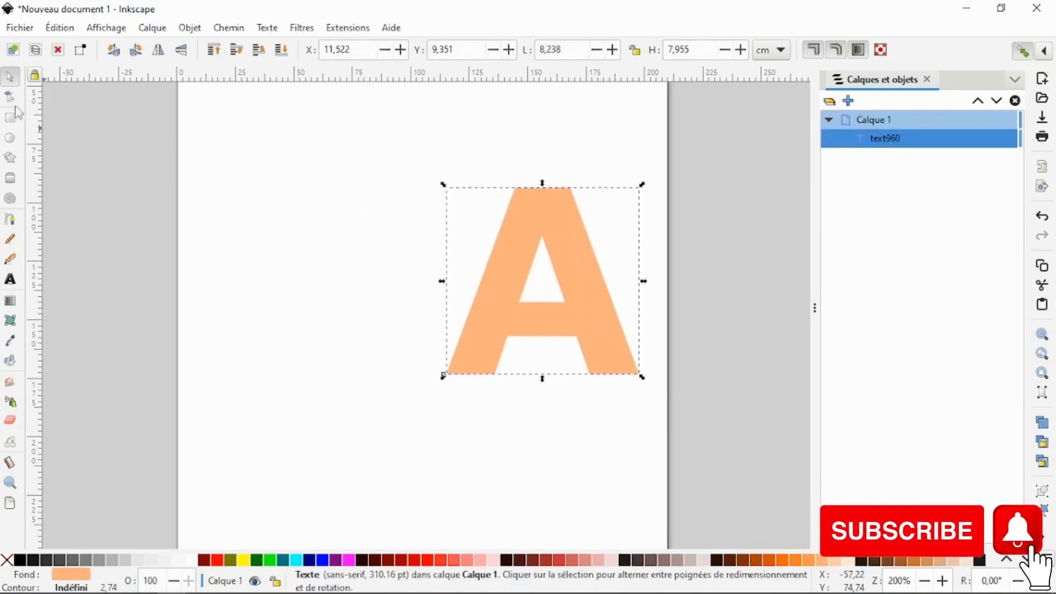
key("n")
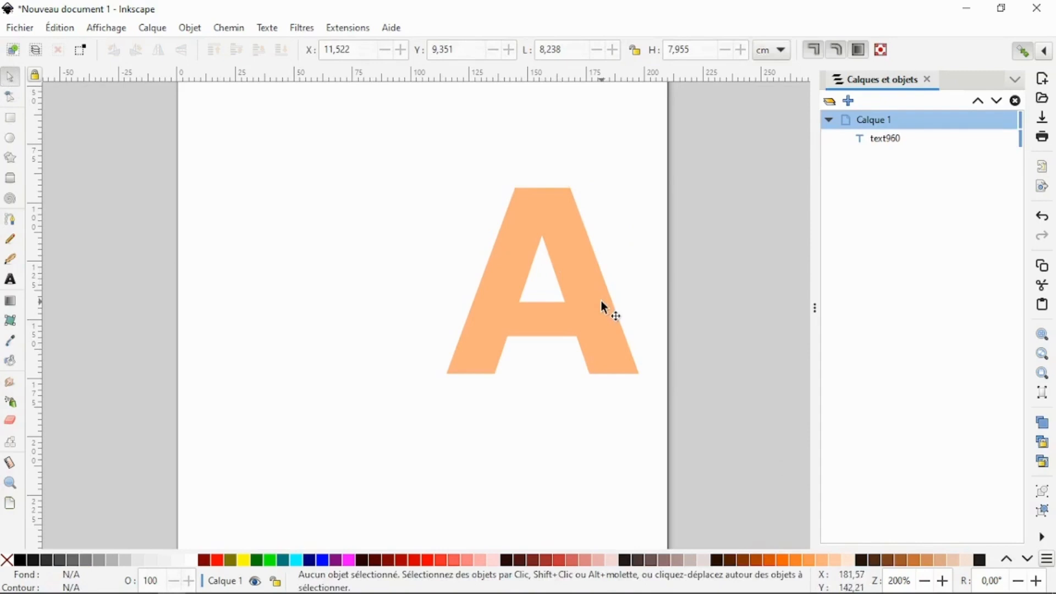
- Convert the letter A from text to a path and inspect the resulting path inside its group
left_click(545, 210)
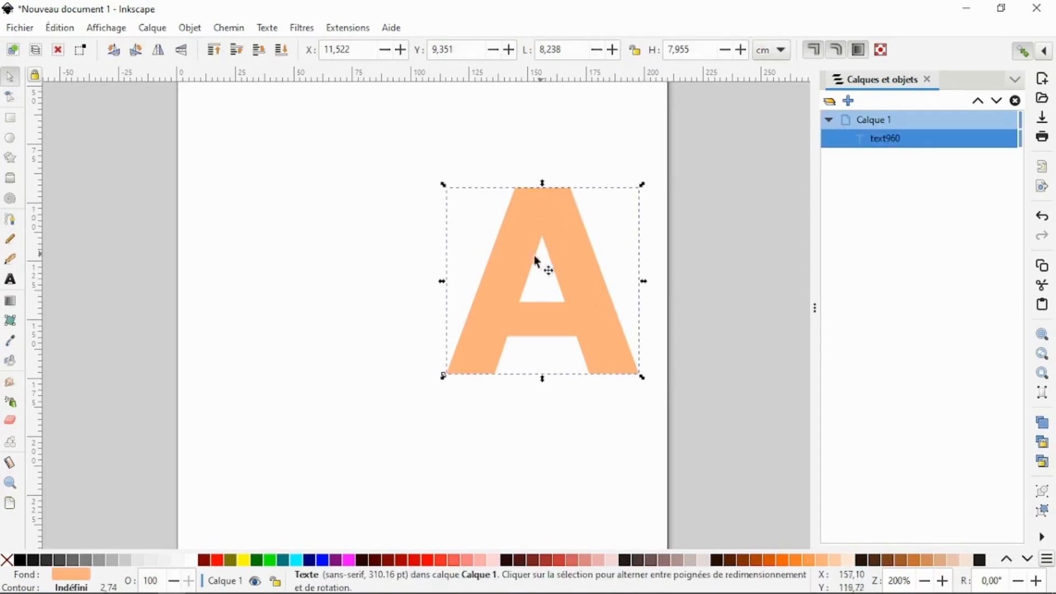
left_click(229, 28)
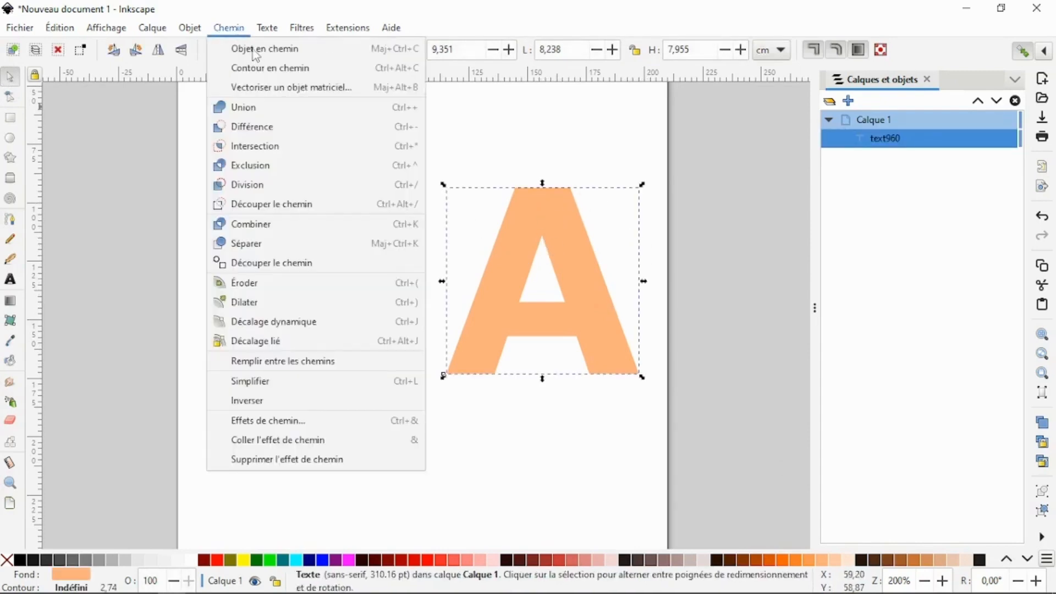
left_click(256, 52)
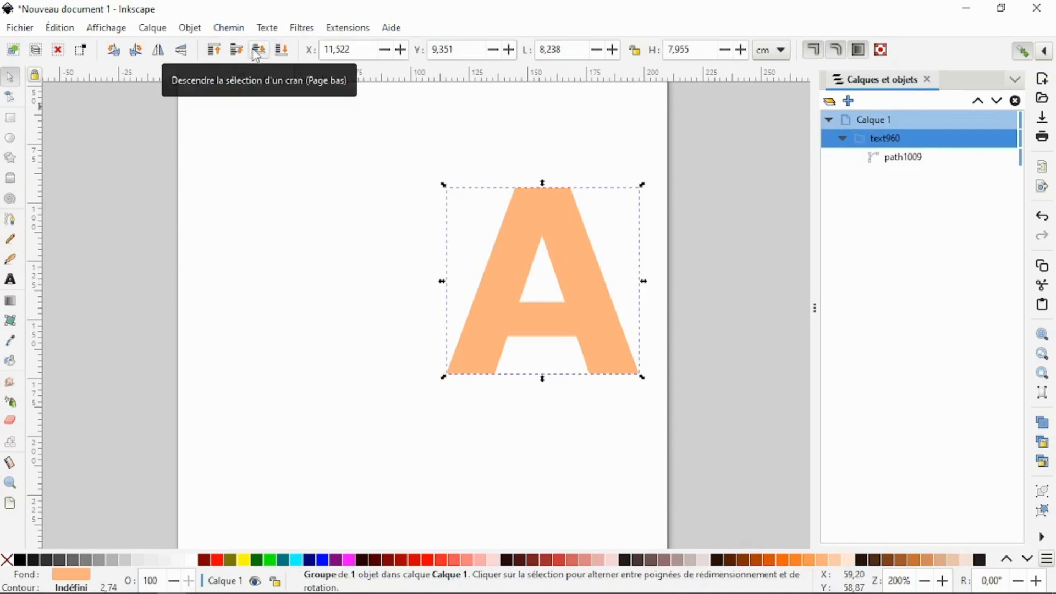
left_click(913, 159)
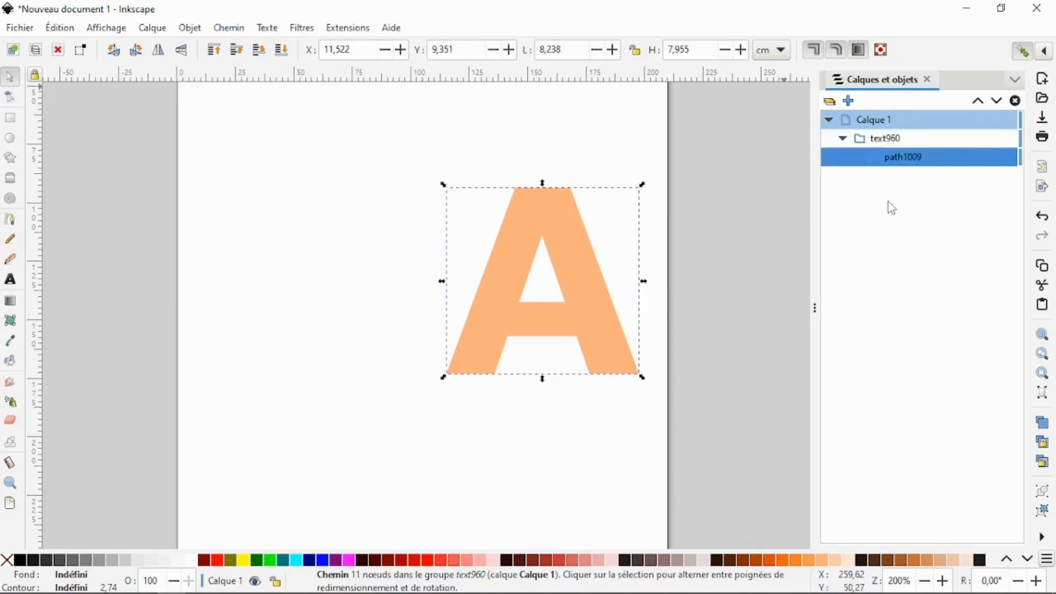
left_click(787, 220)
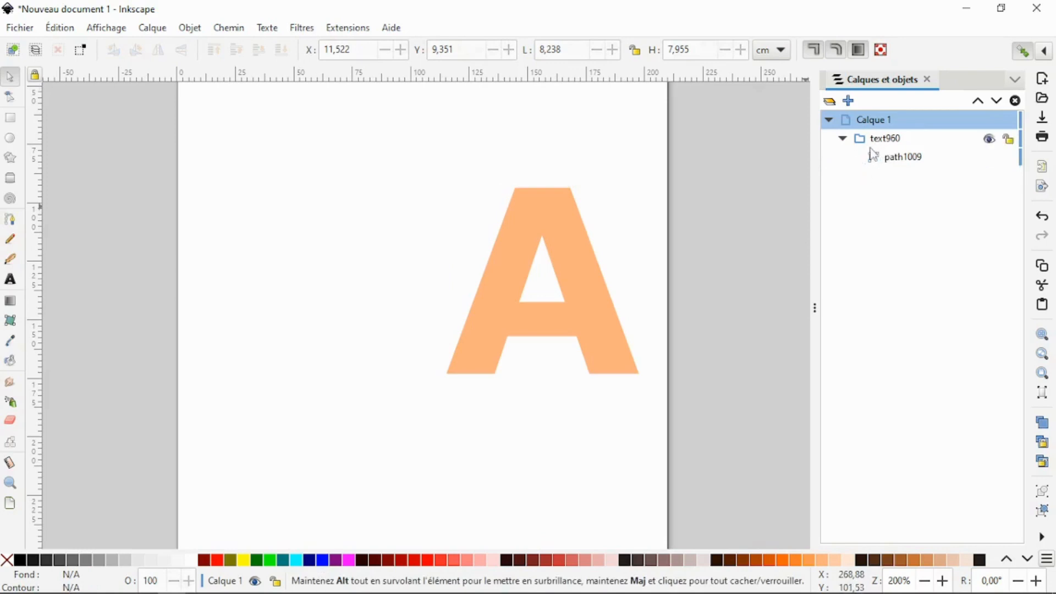
- Select all nodes of the letter A's path and make the selected segments straight
left_click(566, 226)
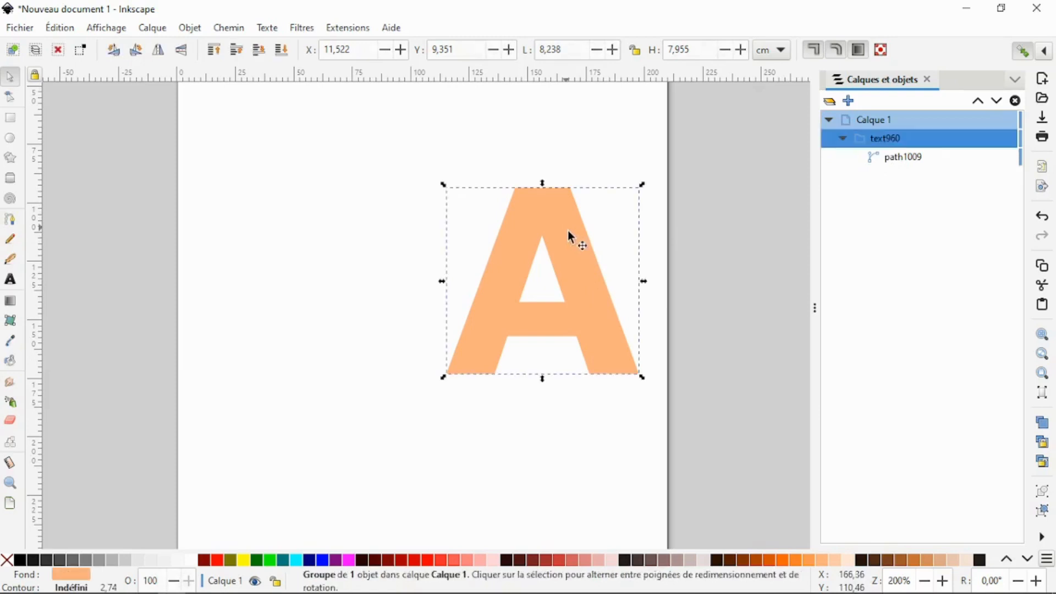
left_click(11, 100)
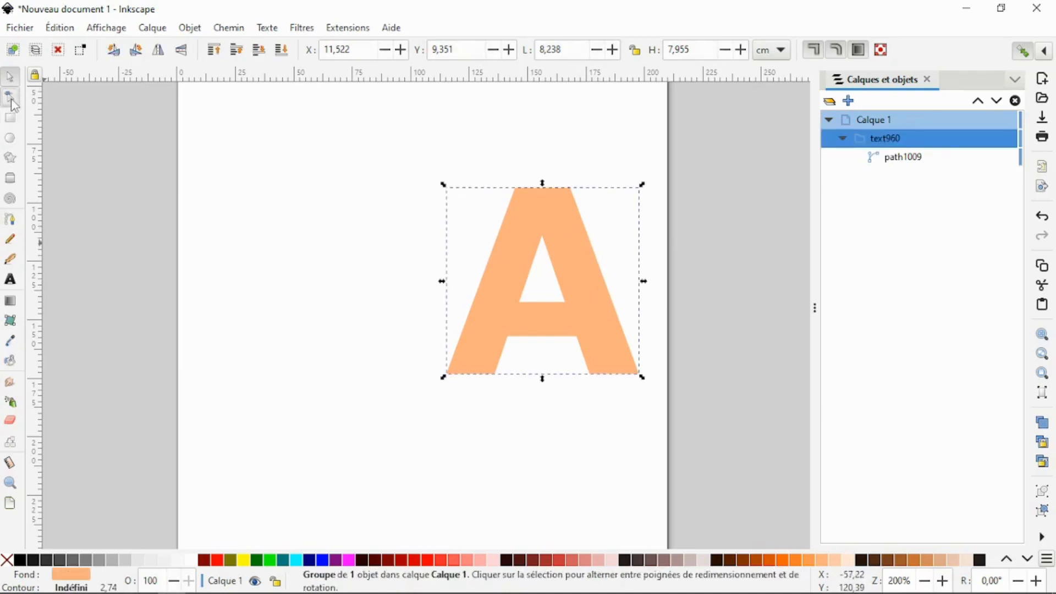
left_click(511, 284)
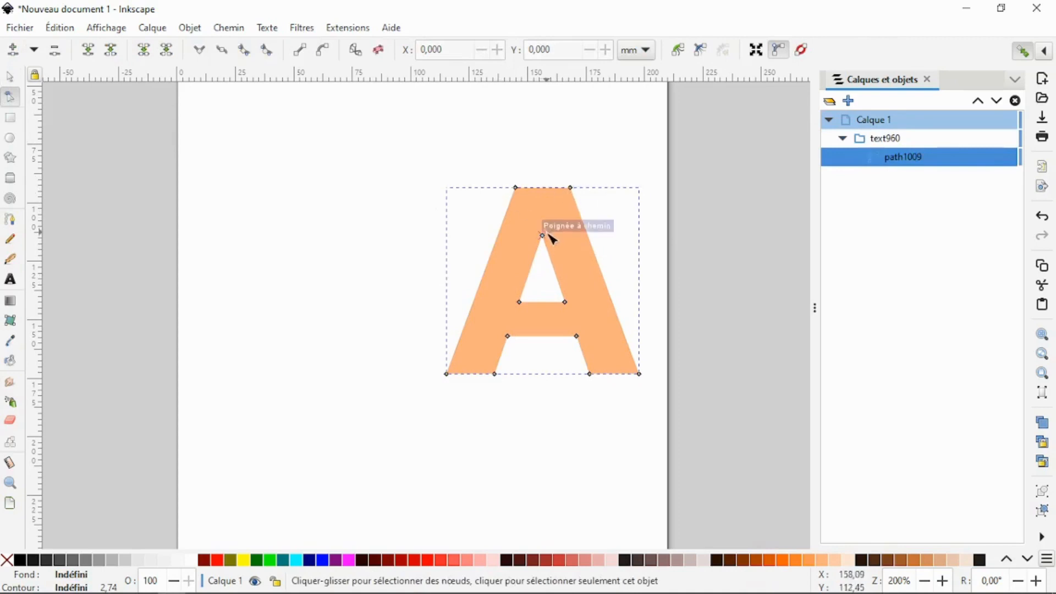
key("ctrl+a")
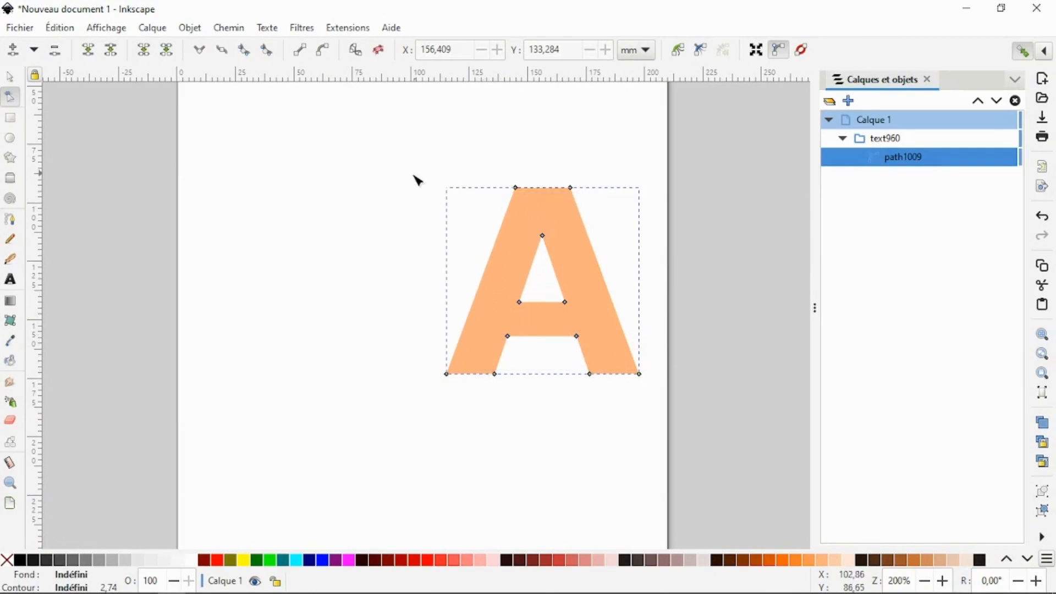
left_click_drag(408, 171, 666, 405)
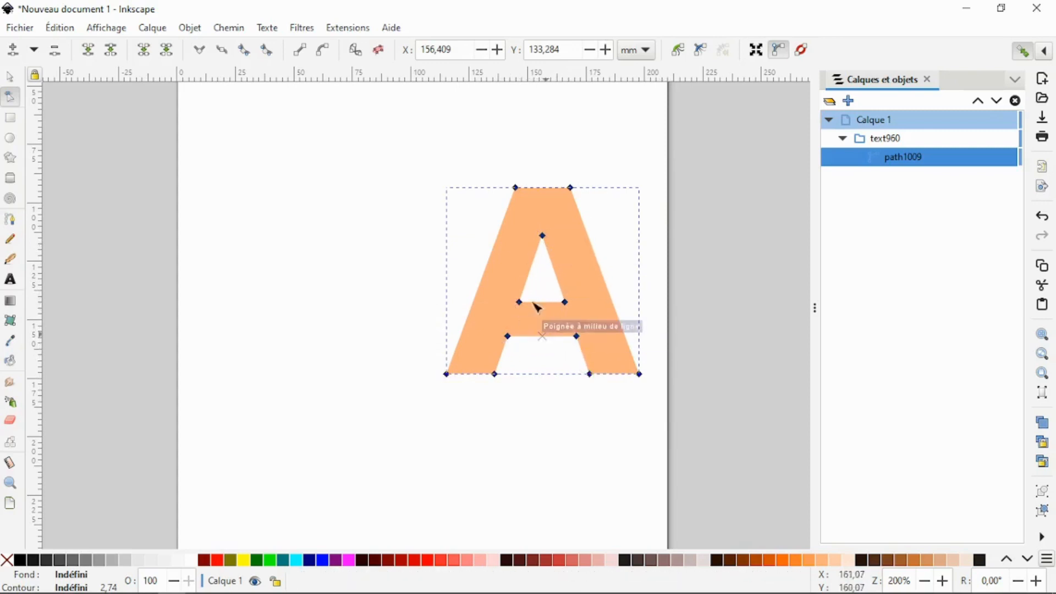
left_click(303, 55)
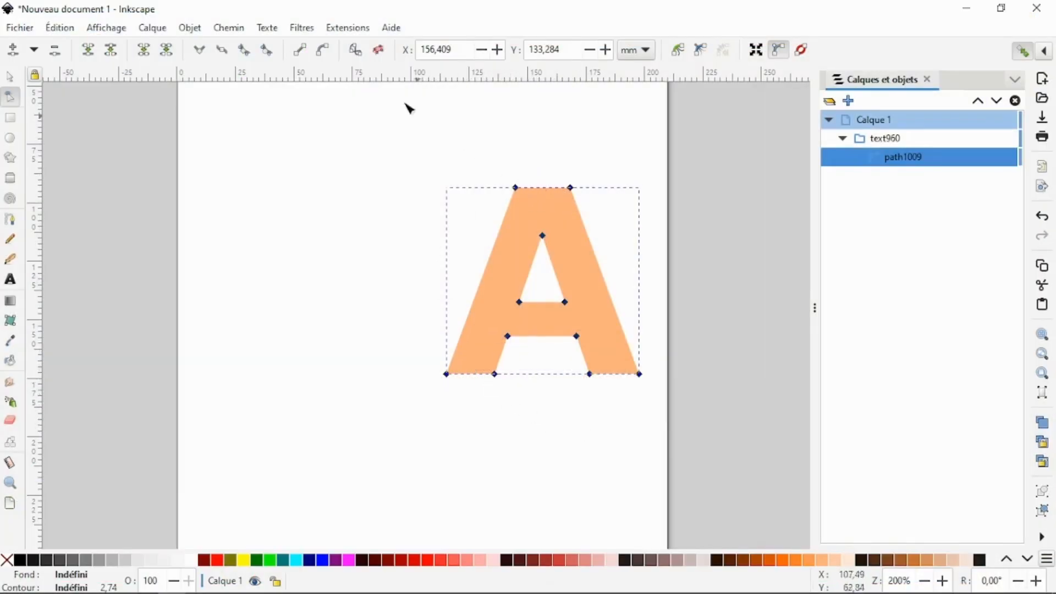
- Open the Papercraft Extruder extension for the letter's path and choose cm as its dimensional units
left_click(346, 28)
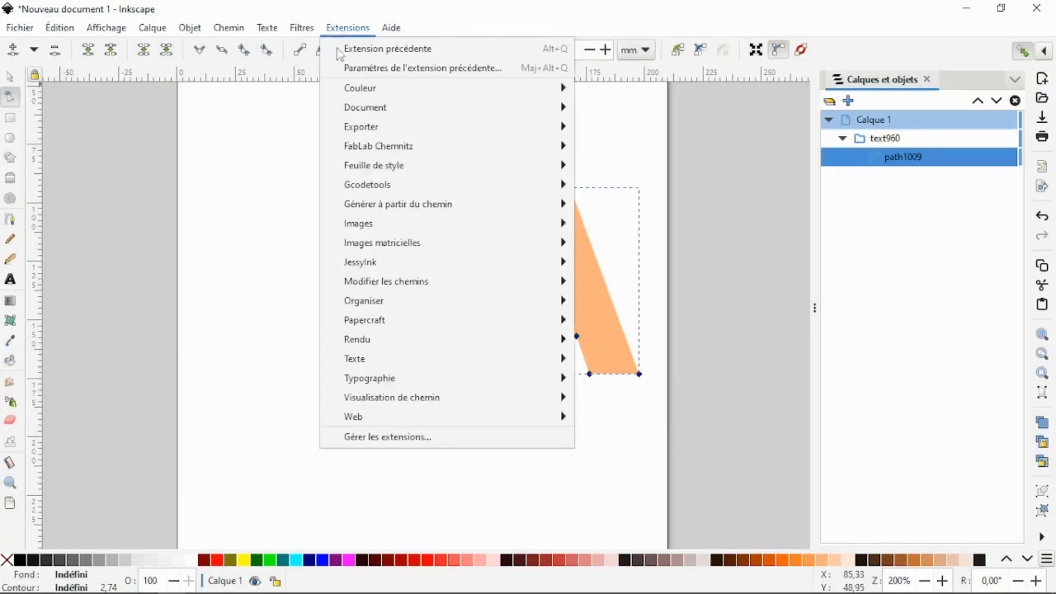
mouse_move(437, 318)
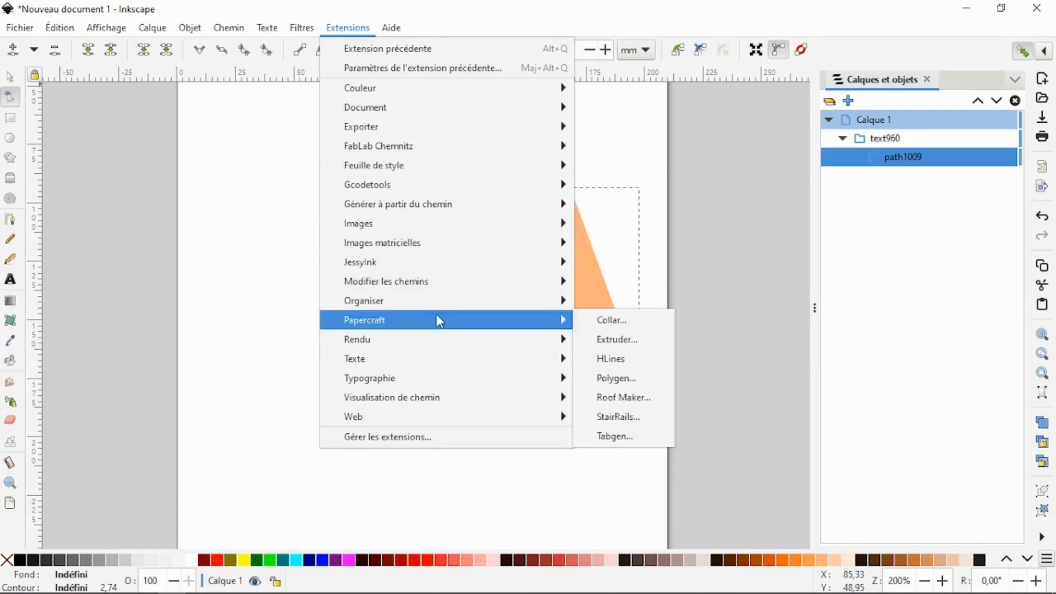
left_click(620, 341)
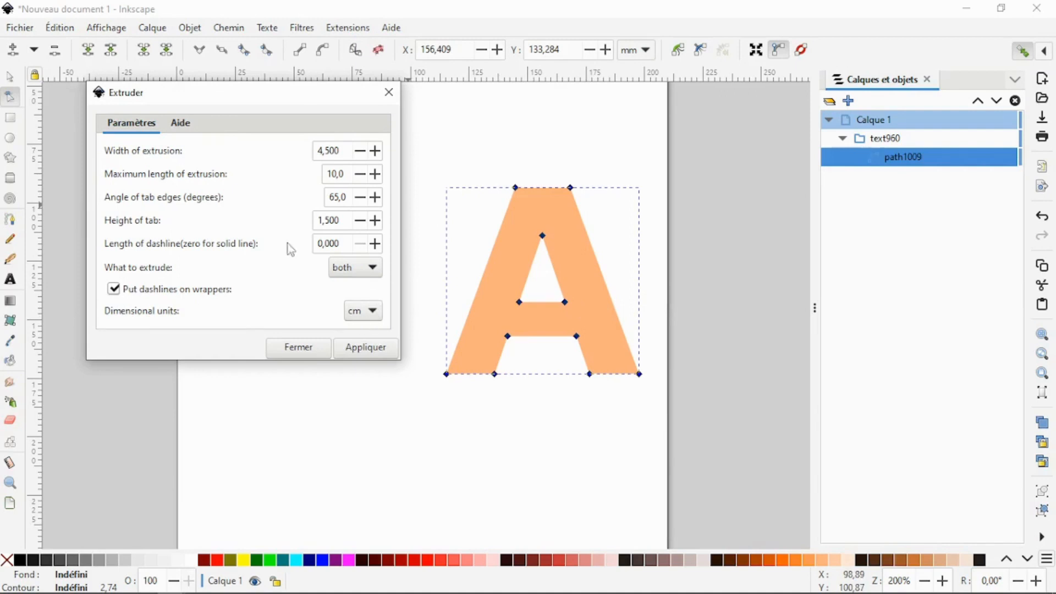
left_click_drag(348, 150, 312, 146)
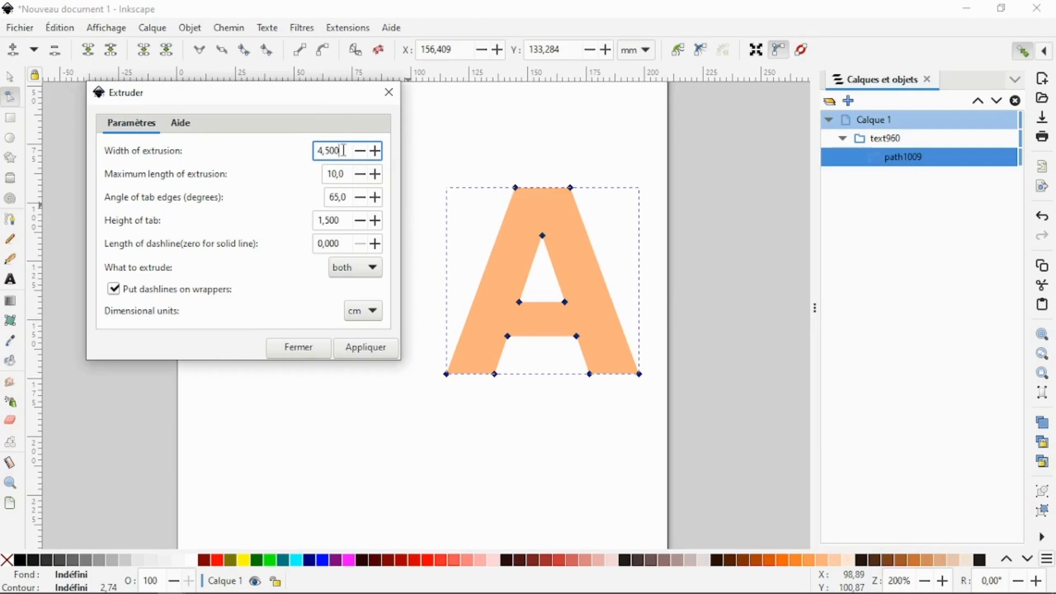
left_click(374, 312)
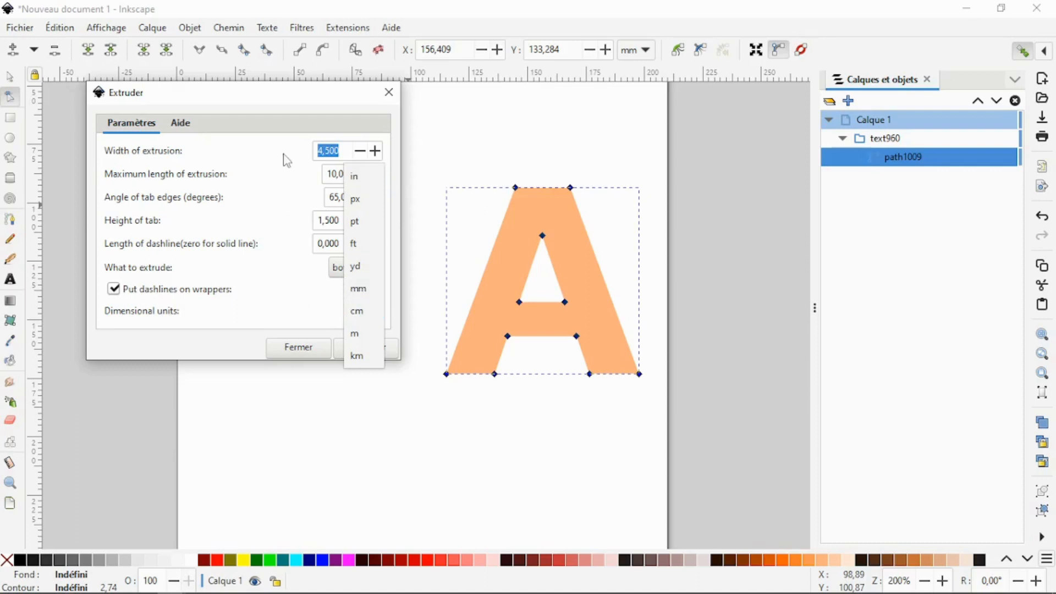
left_click(362, 321)
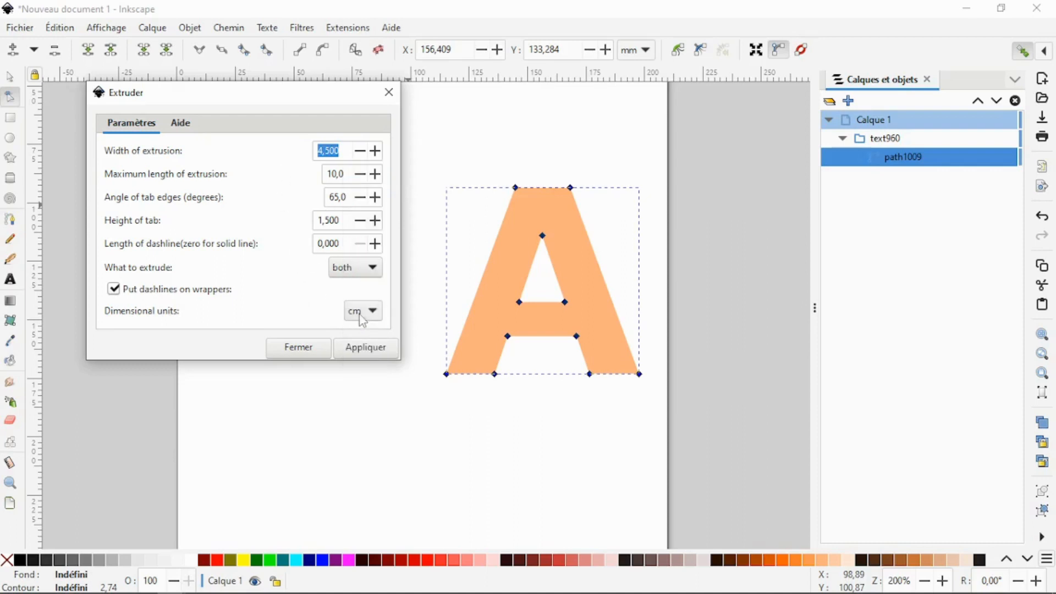
- Set the extrusion's height of tab to 1 cm and its length of dashline to 0.25 cm
left_click(349, 152)
left_click(349, 175)
left_click_drag(347, 173, 326, 174)
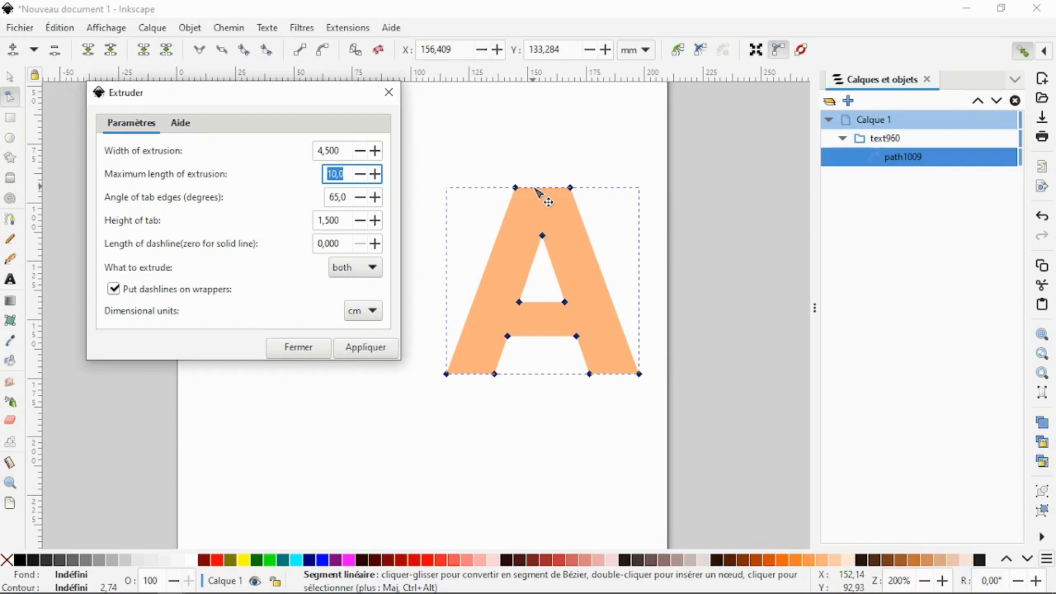
left_click(339, 197)
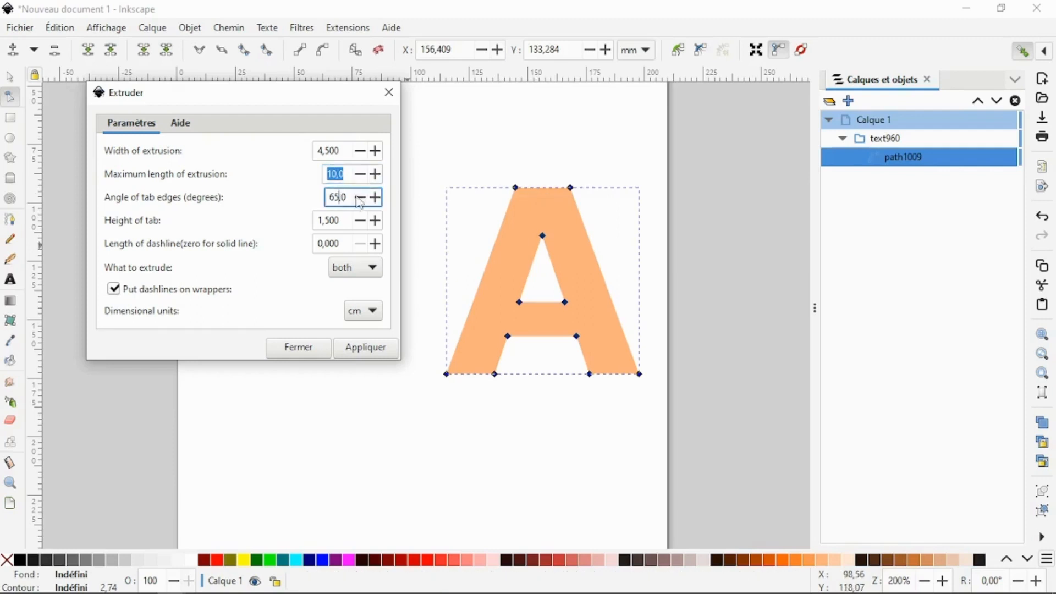
left_click_drag(349, 196, 329, 196)
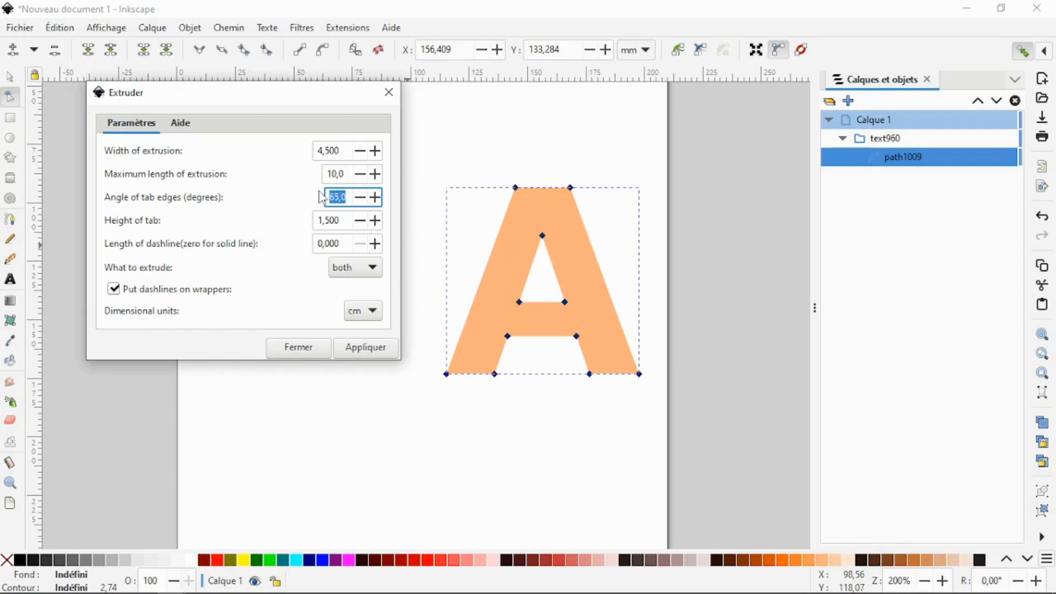
left_click(351, 198)
left_click_drag(343, 227, 313, 224)
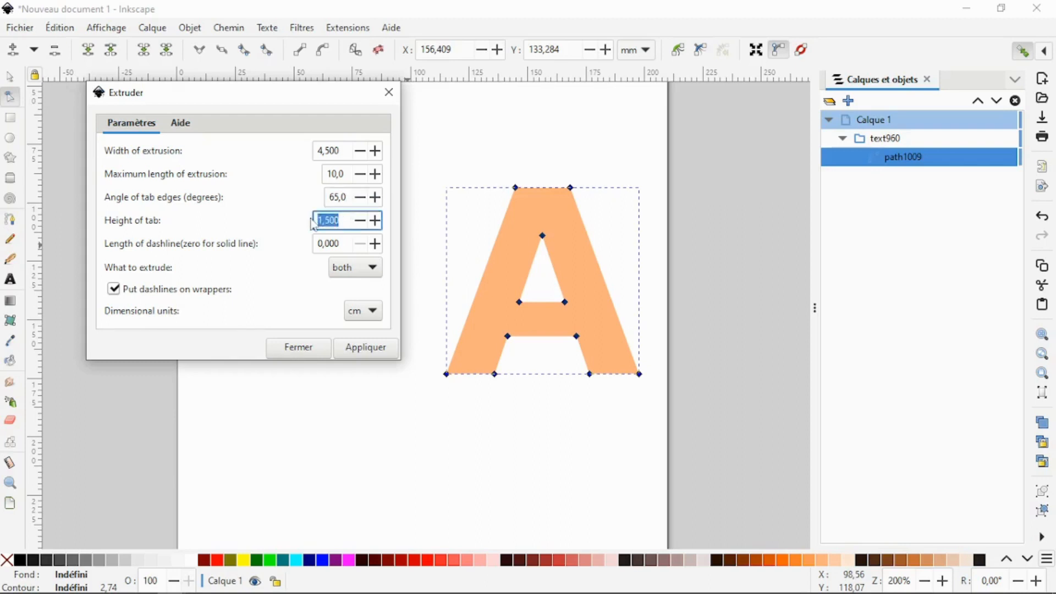
type("1")
left_click(332, 242)
triple_click(331, 242)
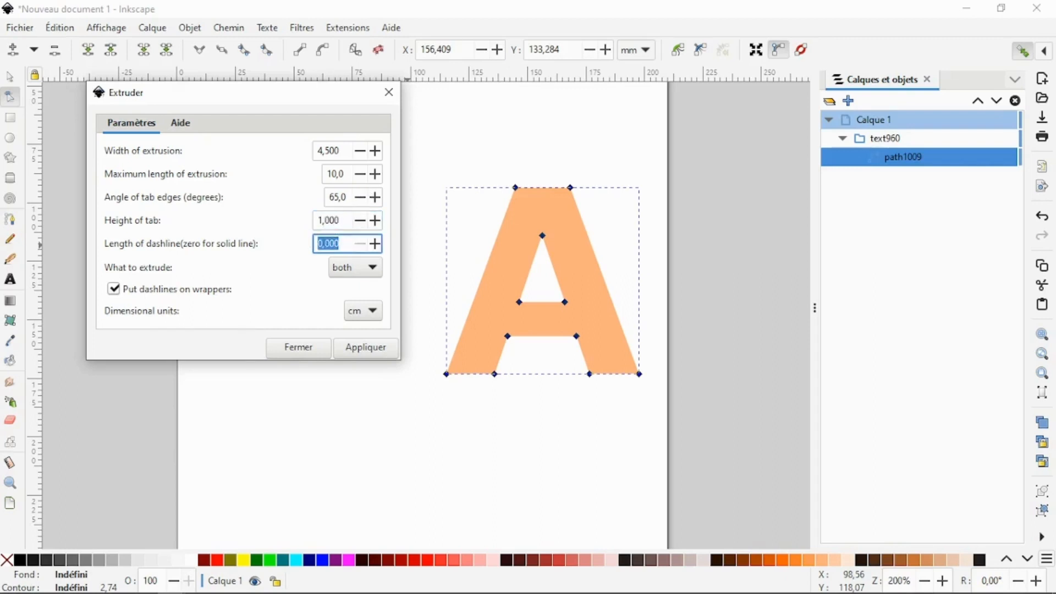
type("0.25")
- Choose to extrude both outline and cutouts, apply the extrusion to the letter, and close the extension's dialog
left_click(378, 273)
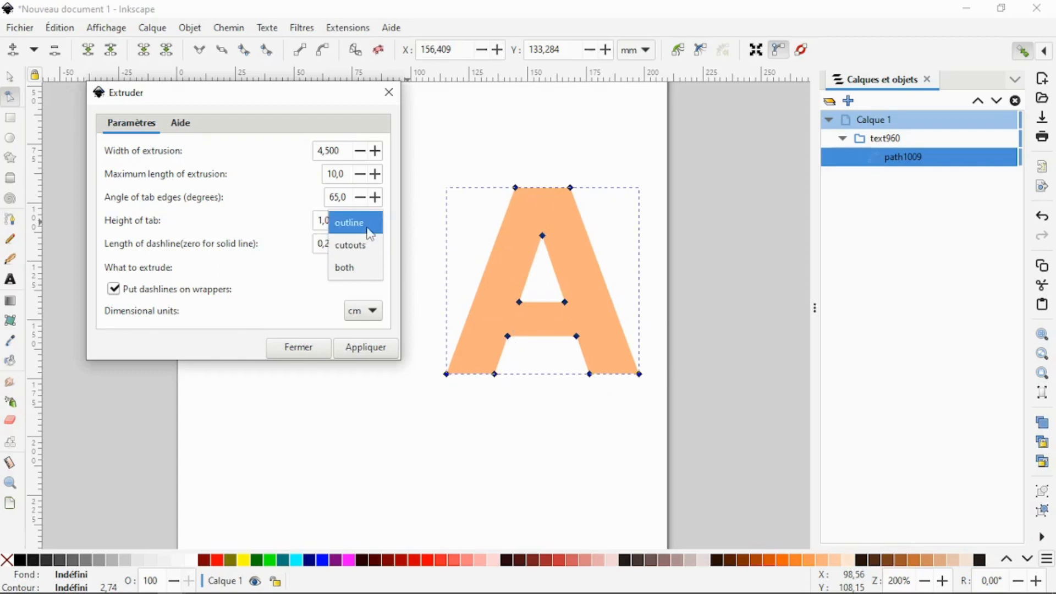
left_click(355, 270)
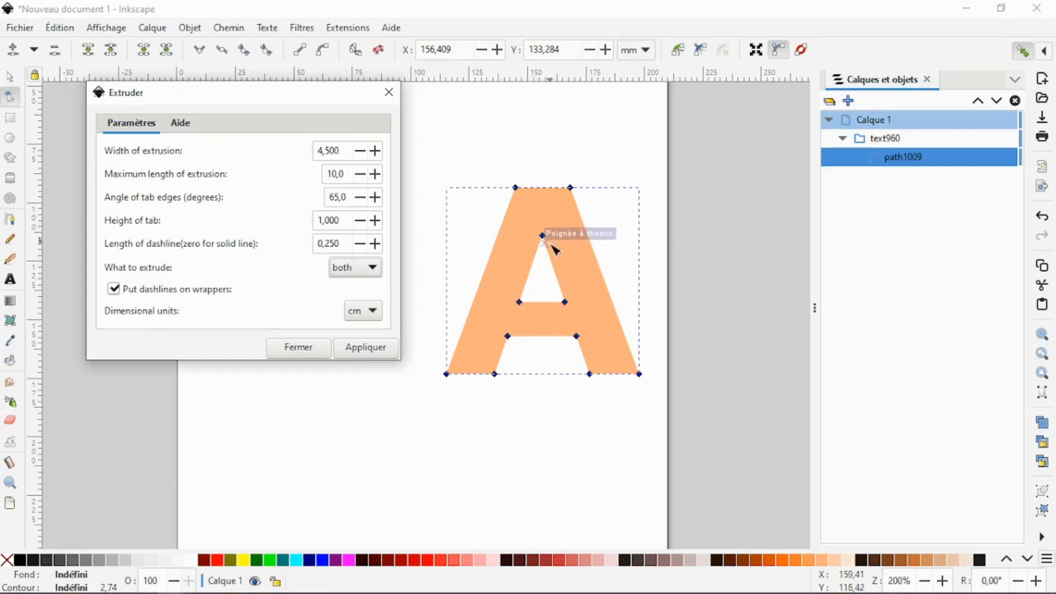
left_click(365, 348)
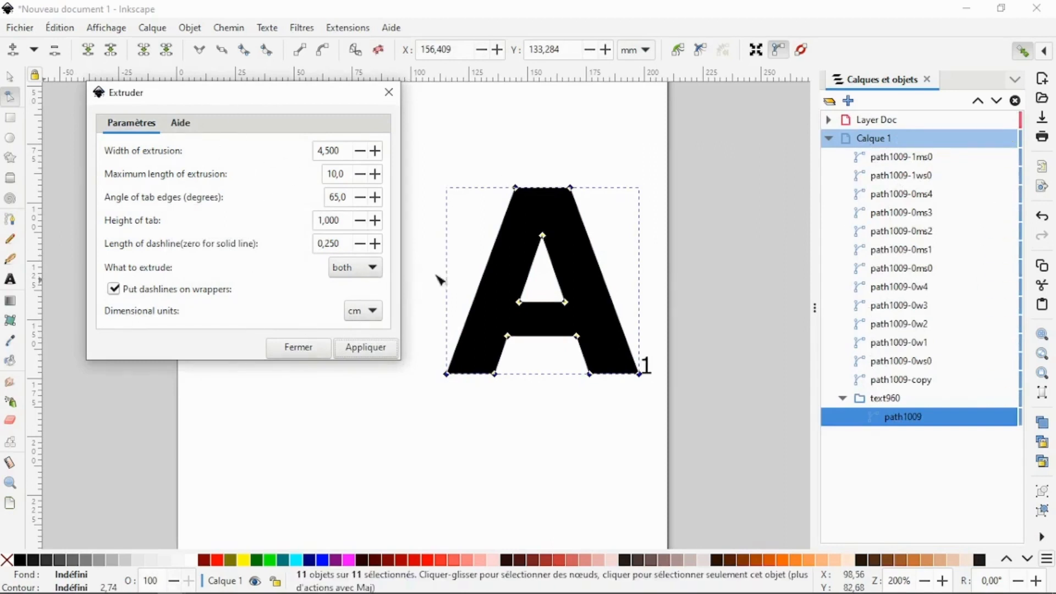
left_click(295, 347)
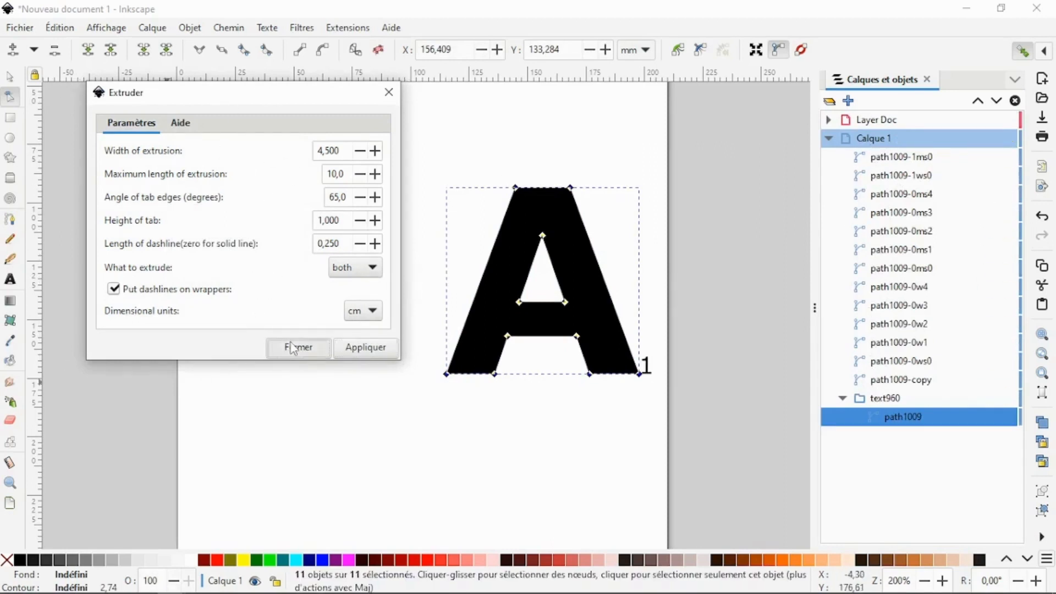
- Move the stacked letters and numbers near the page's upper right, and the black A off the page to about X 204.7, Y -25.9 mm
scroll(332, 243, "up", 3)
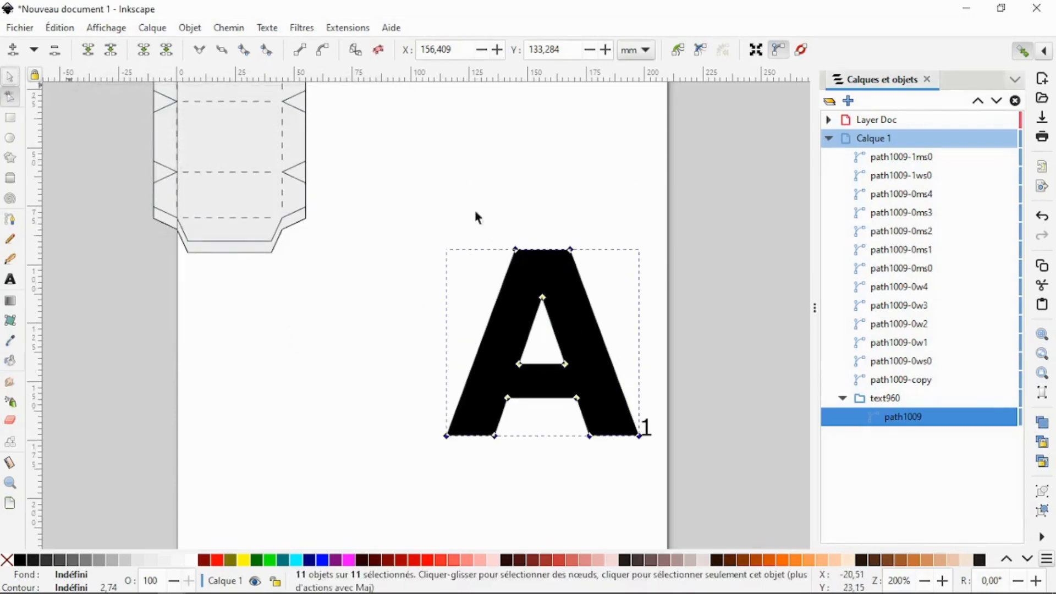
key("s")
left_click(537, 285)
left_click_drag(410, 209, 692, 482)
left_click_drag(599, 252, 605, 159)
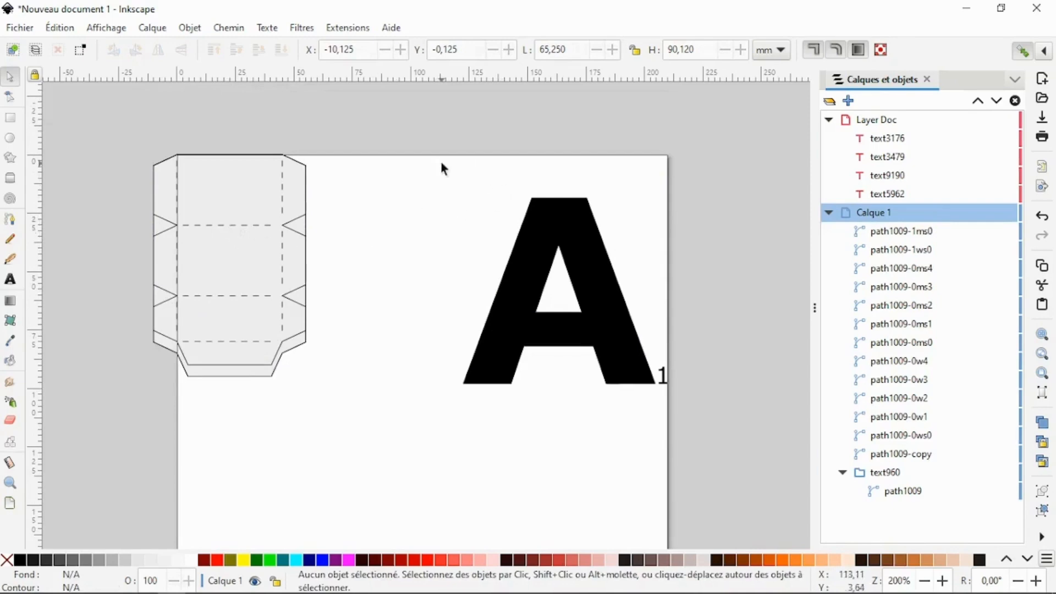
left_click_drag(567, 223, 770, 114)
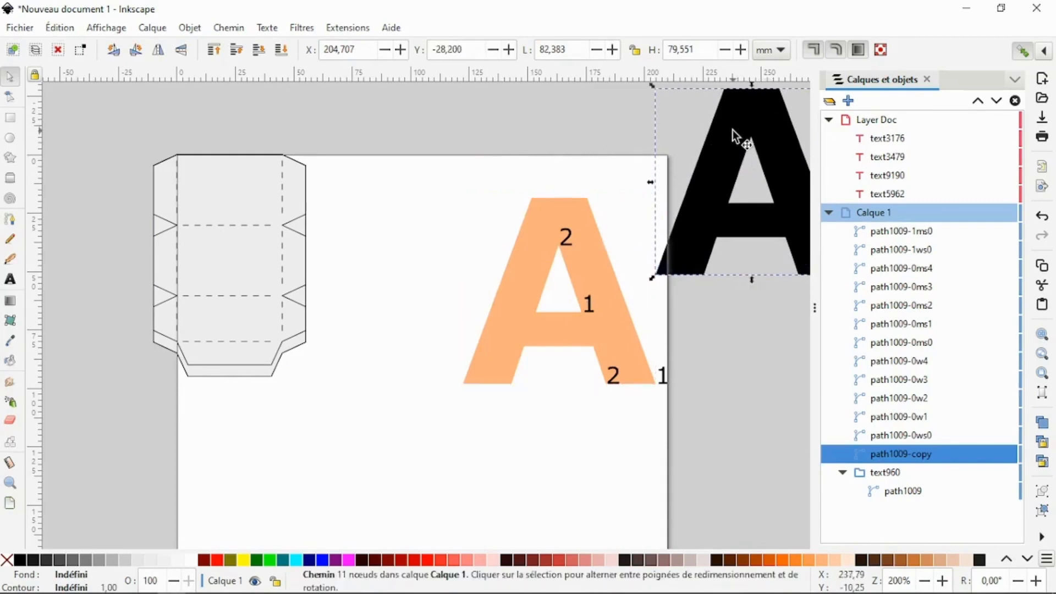
left_click_drag(738, 133, 741, 139)
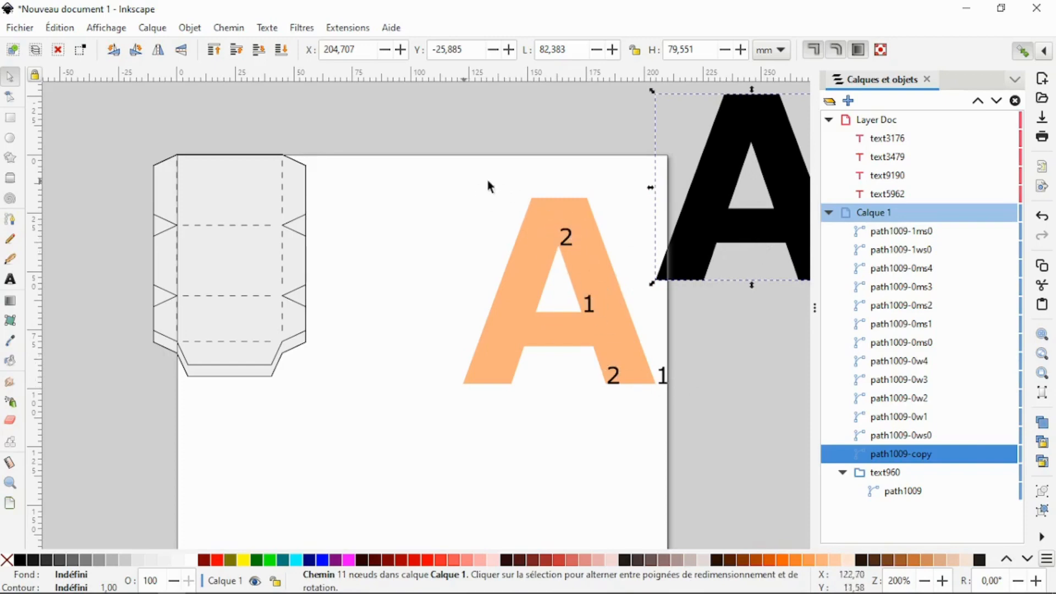
- Group the light orange A with its reference numbers and move the group off the page to about X 212.9, Y 53.7 mm
left_click_drag(487, 177, 729, 421)
right_click(605, 311)
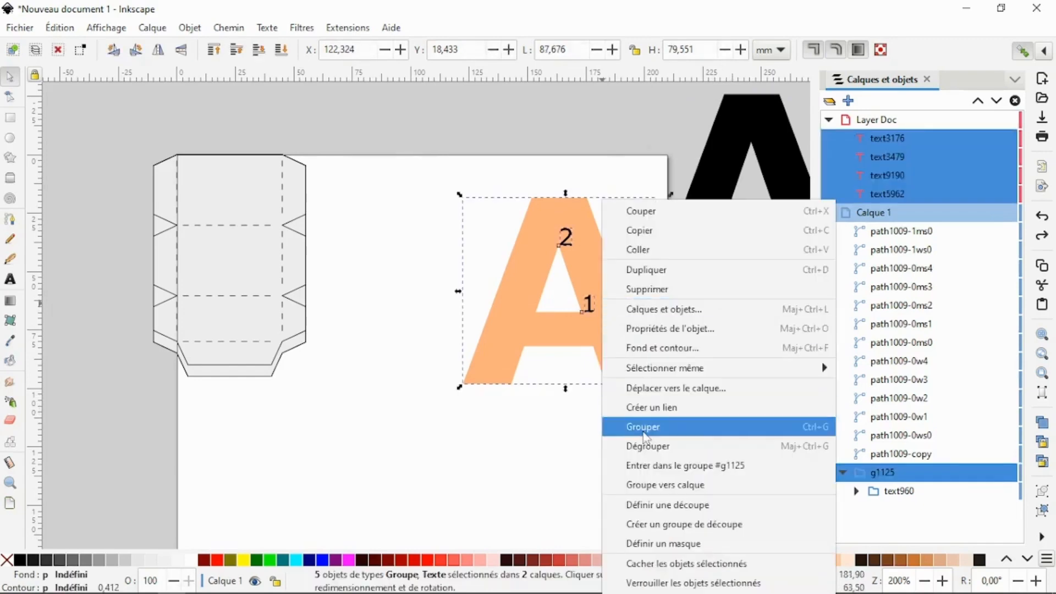
left_click(639, 426)
left_click_drag(515, 323, 725, 419)
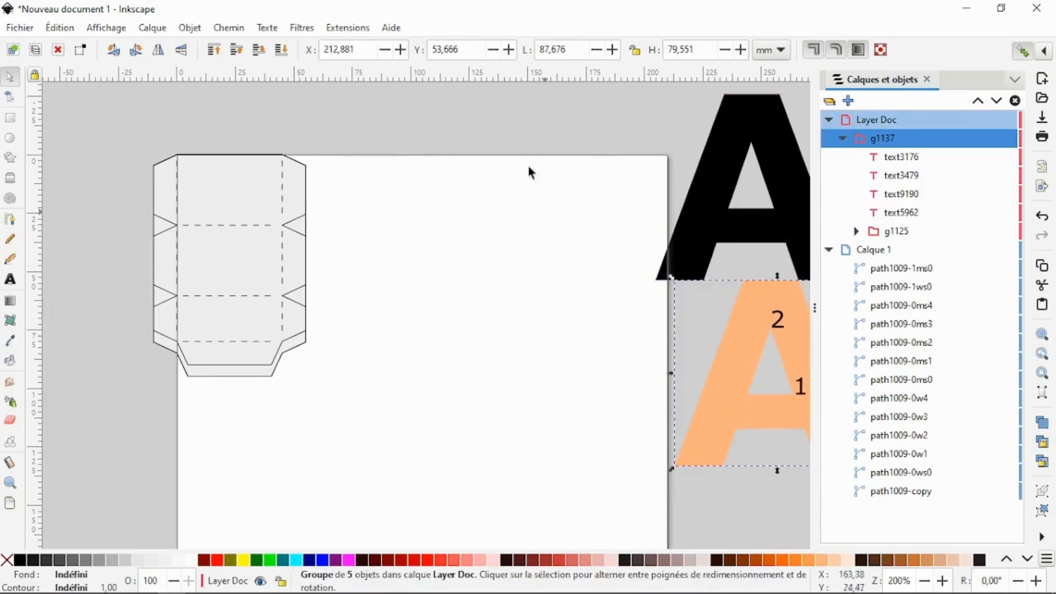
- Fill all the stacked extrusion strips on the page with orange #FF7F2A
left_click(213, 218)
key("ctrl+a")
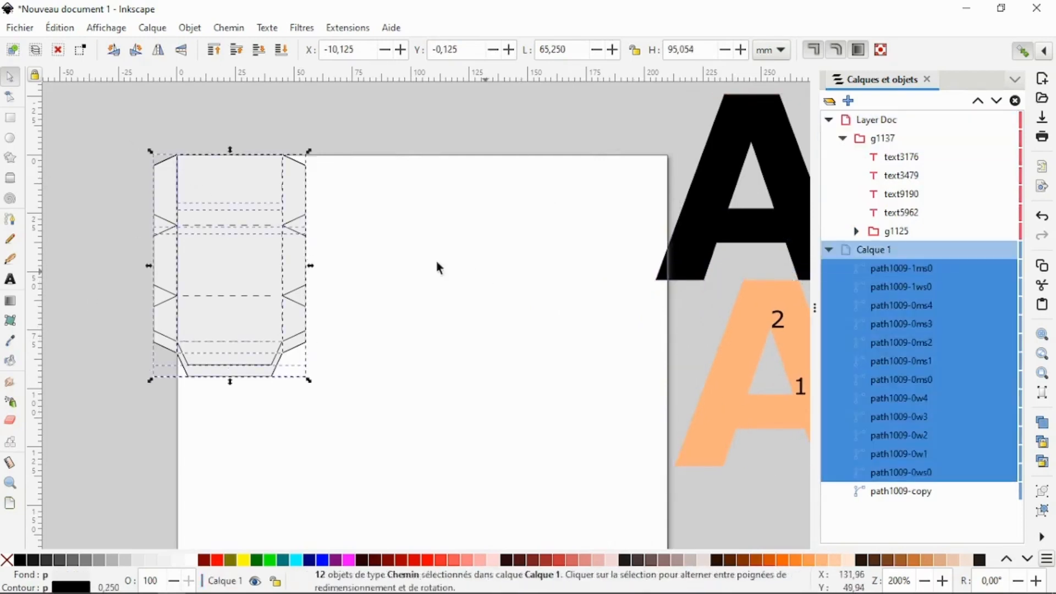
left_click(436, 267)
left_click_drag(121, 129, 355, 405)
left_click(791, 561)
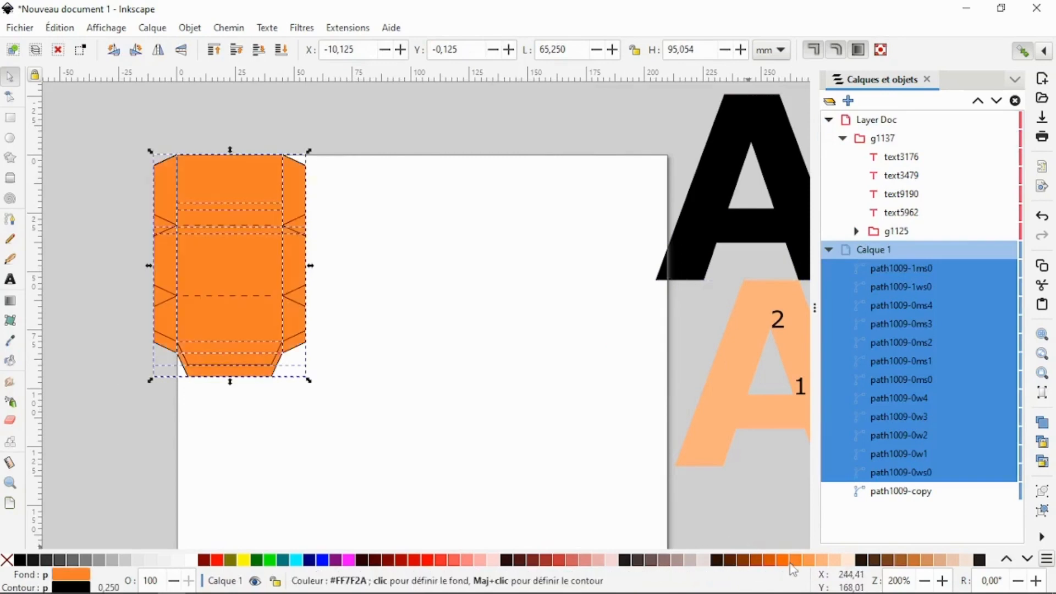
left_click(473, 254)
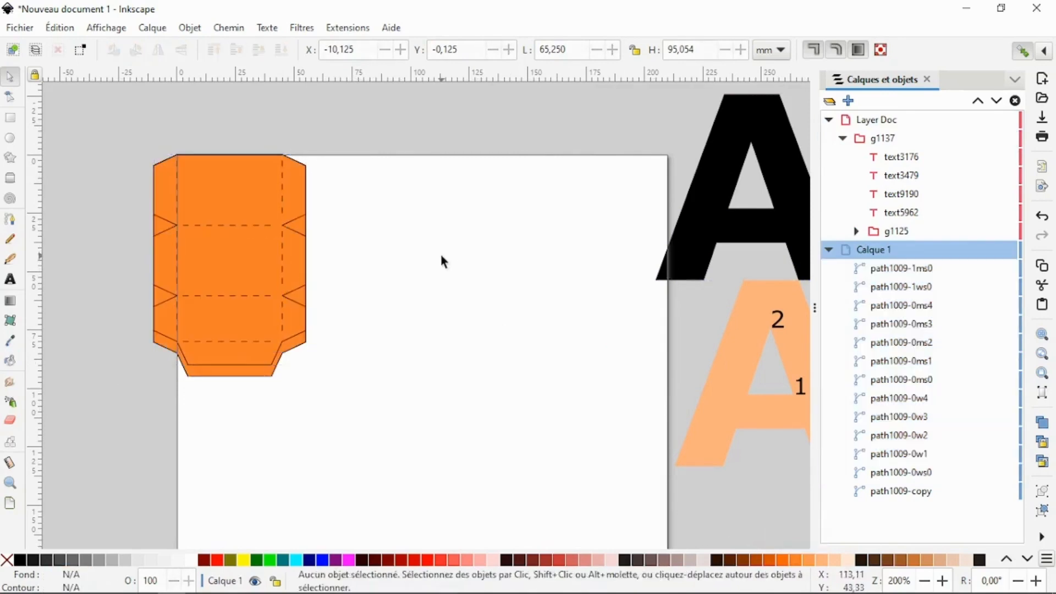
- Spread the stacked orange pieces apart into a row of tabbed strips above a row of plain rectangular wrappers
left_click(213, 203)
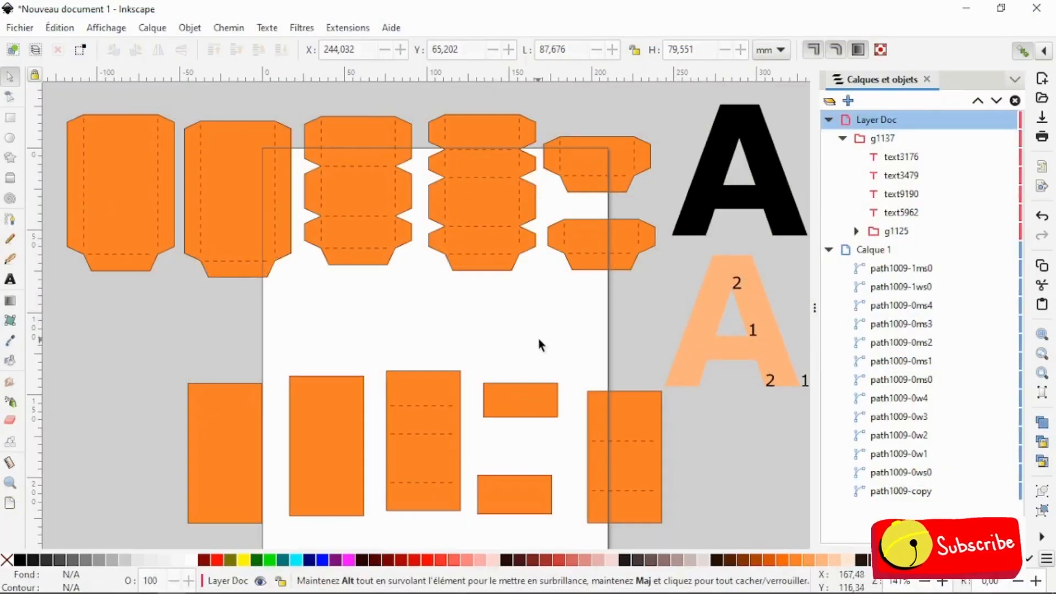
left_click_drag(53, 93, 663, 277)
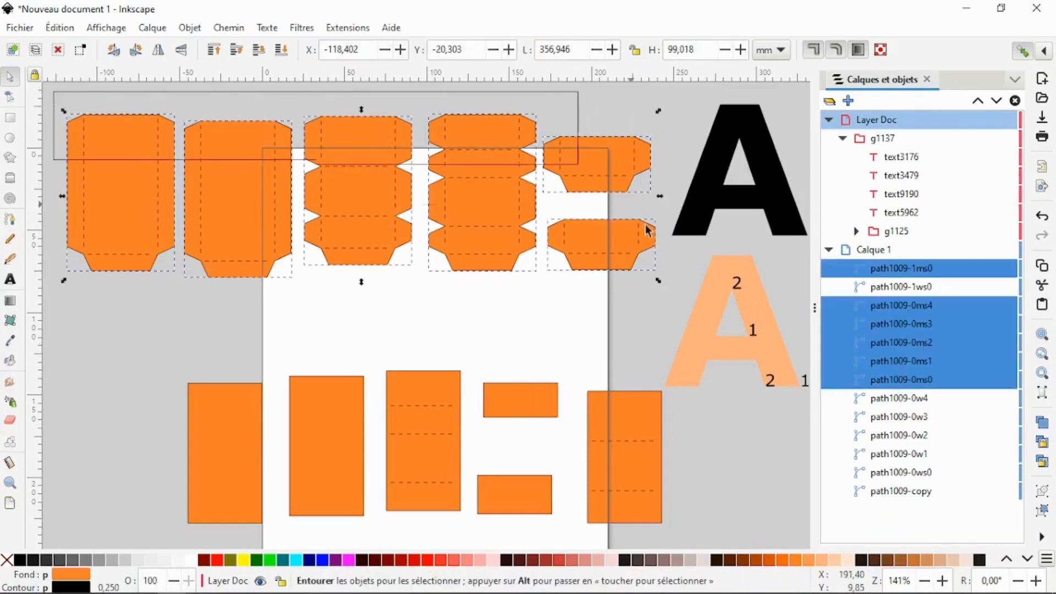
left_click_drag(649, 231, 666, 296)
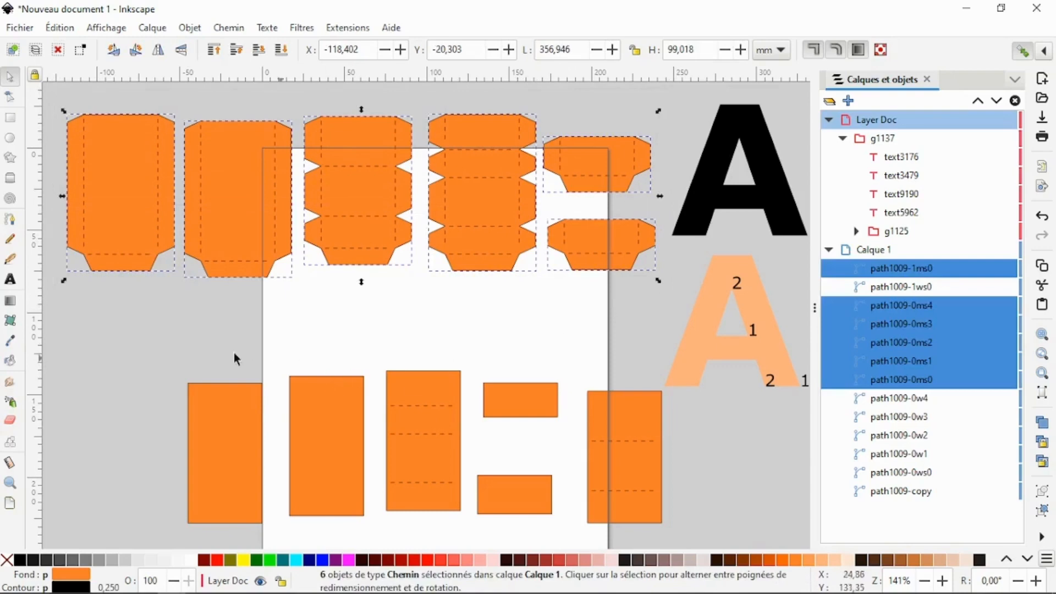
- Fill the six plain rectangular wrappers in the lower row with a very light orange
left_click_drag(158, 352, 691, 527)
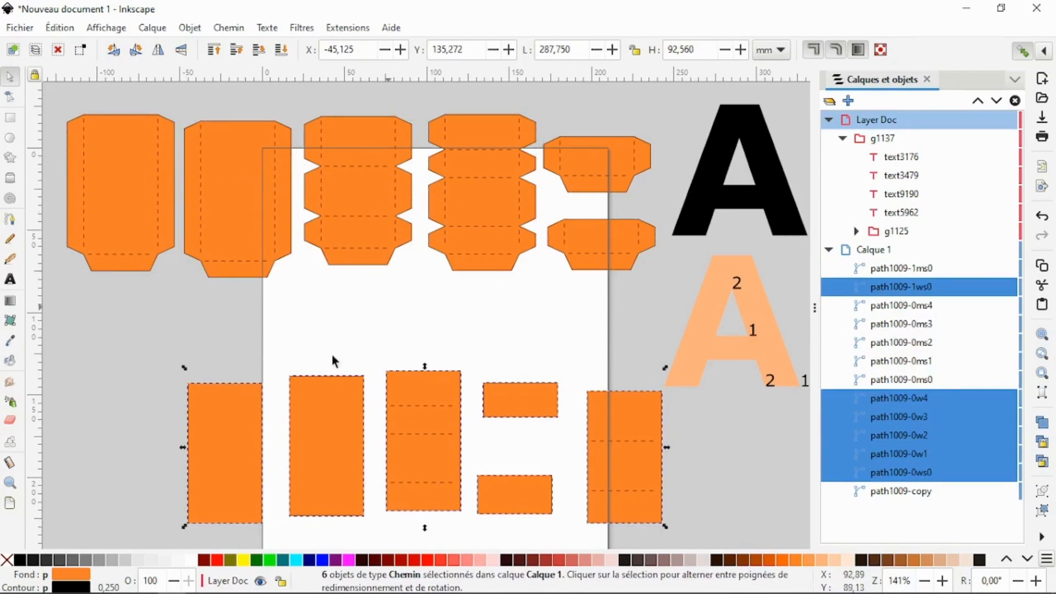
left_click(249, 460)
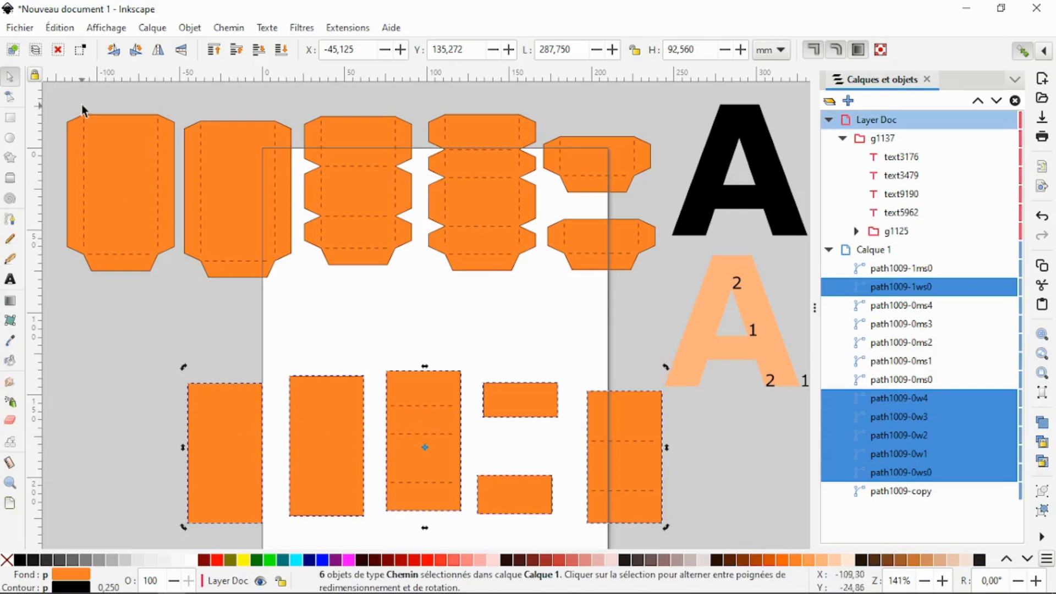
left_click(176, 353)
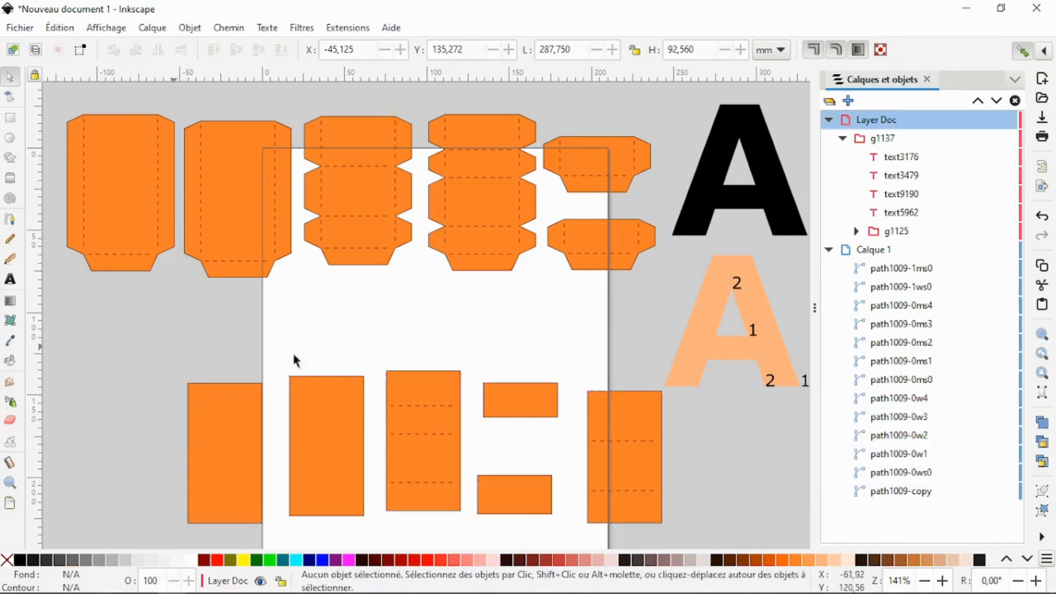
left_click_drag(158, 347, 691, 539)
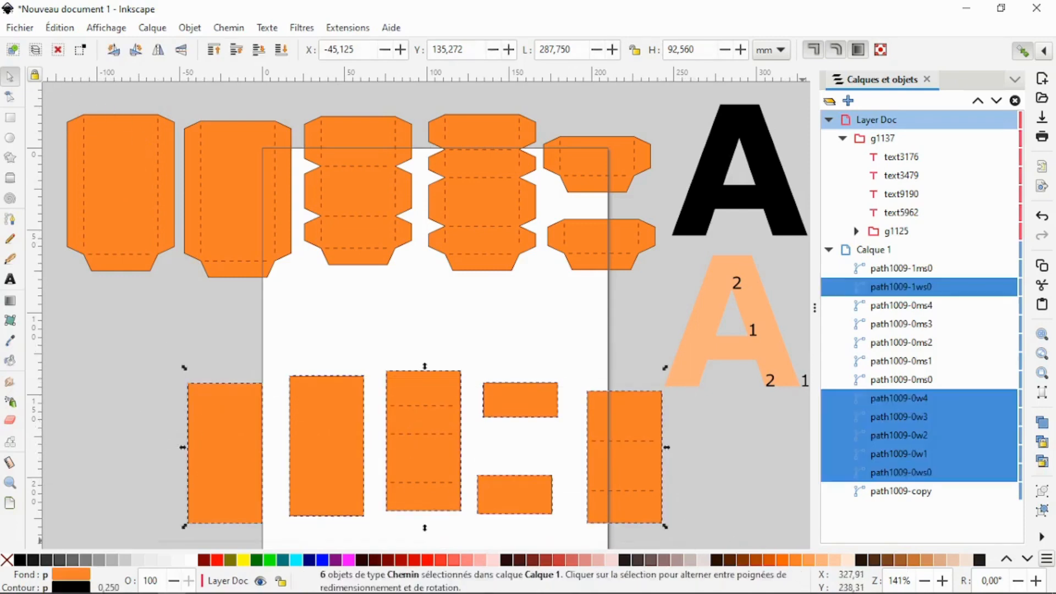
left_click(836, 561)
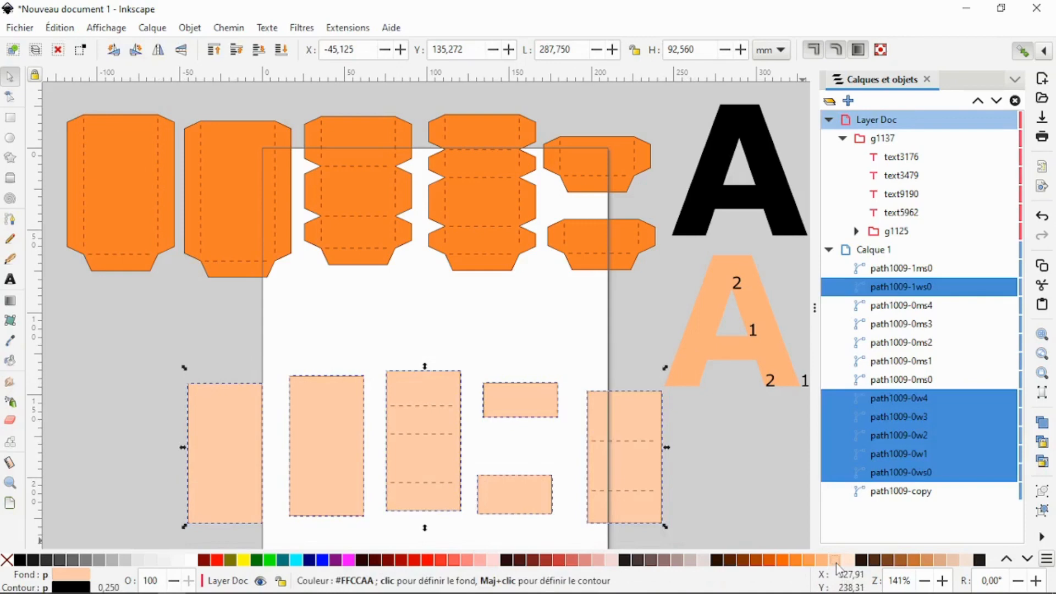
left_click(695, 439)
- Raise the six plain wrappers to the top of the stacking order and reposition the leftmost one at about Y 141.2 mm
left_click_drag(228, 439, 226, 429)
left_click(137, 378)
left_click_drag(134, 332, 679, 530)
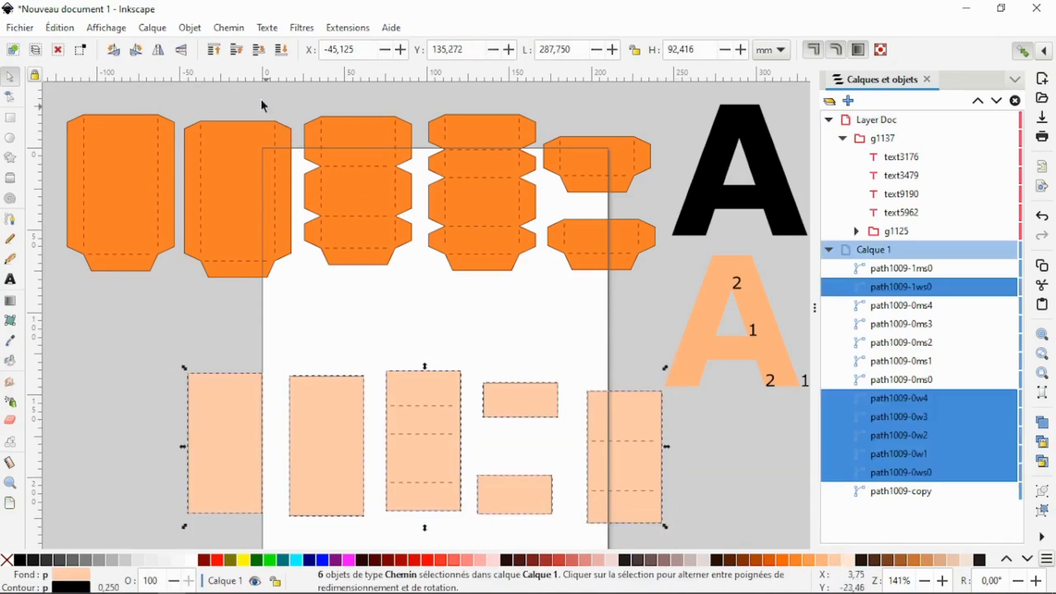
left_click(219, 52)
left_click(272, 404)
left_click_drag(199, 397, 210, 467)
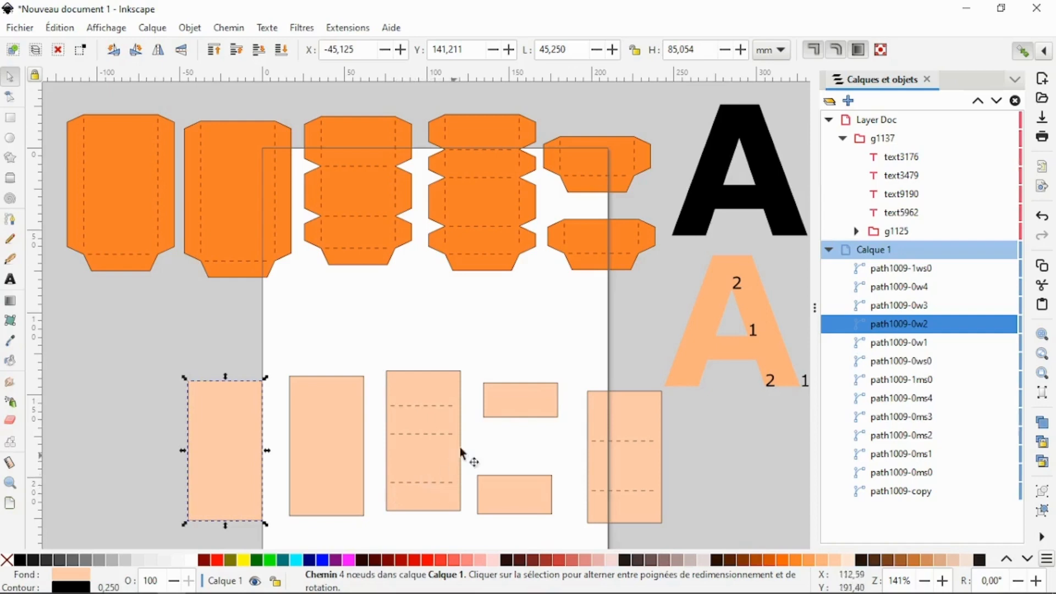
- Collapse group g1137 in the object list and compare the tabbed strips with the plain wrappers by selecting each row
left_click(531, 460)
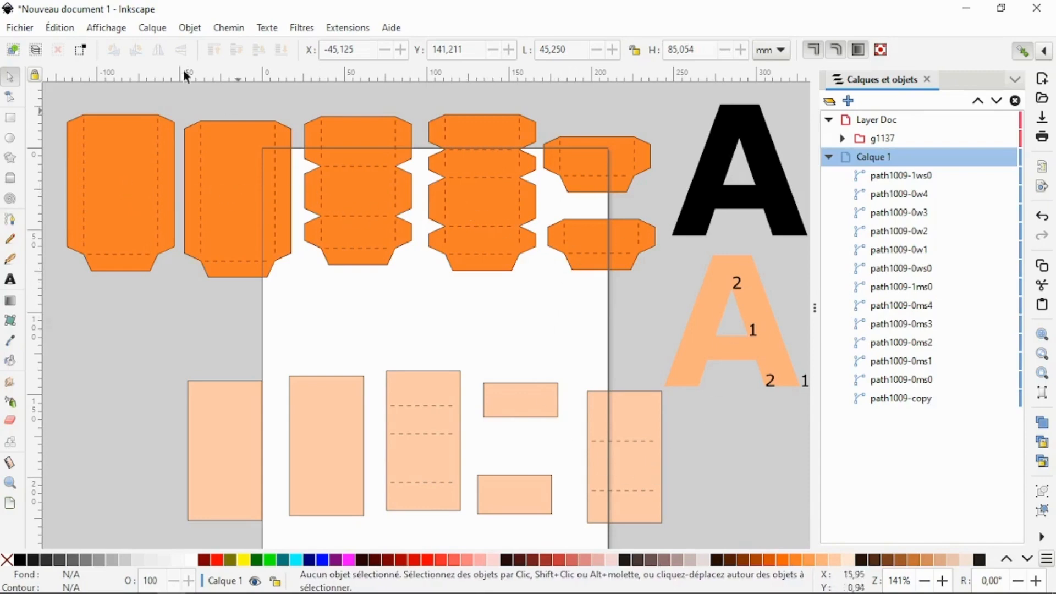
left_click(97, 138)
left_click(358, 204)
left_click(500, 278)
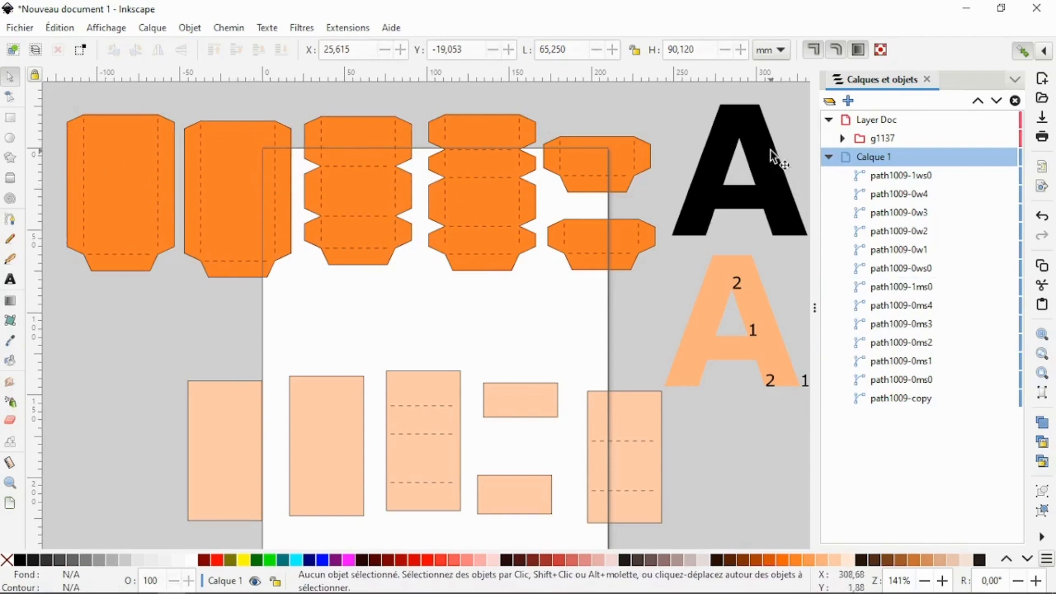
left_click_drag(59, 101, 662, 283)
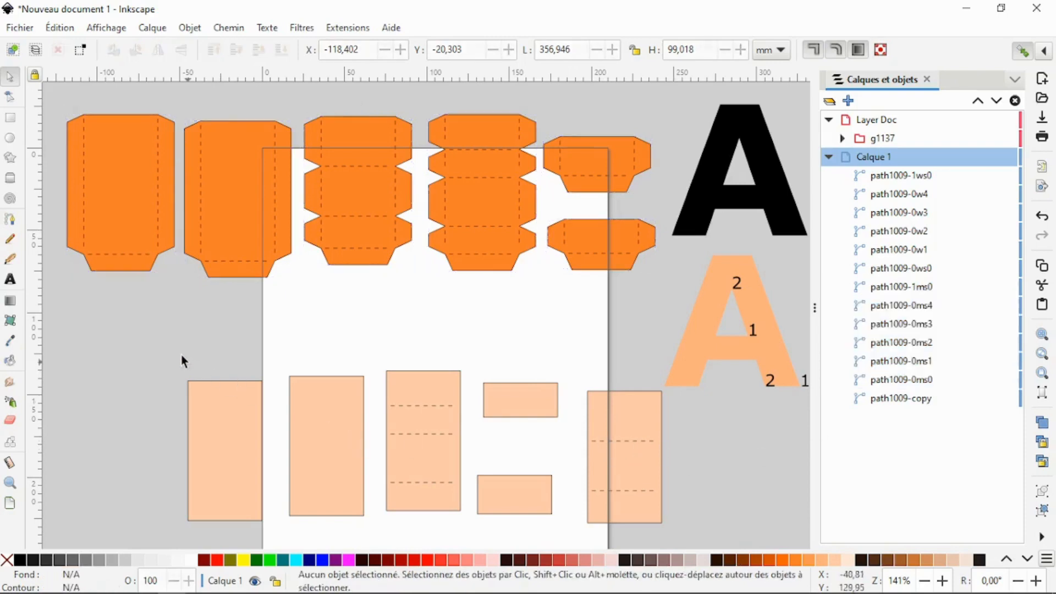
left_click_drag(163, 351, 675, 534)
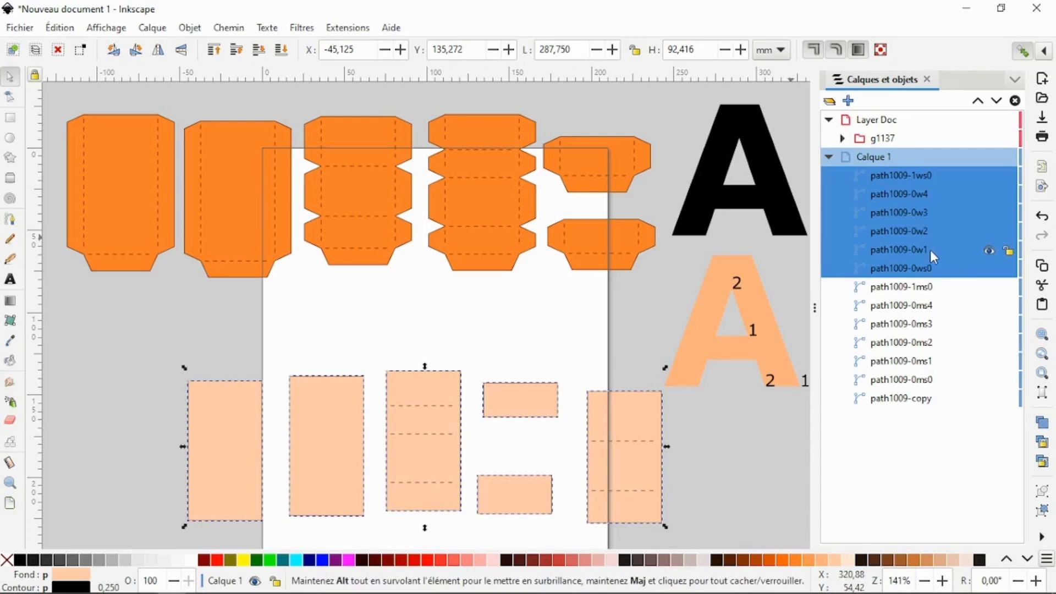
key("Escape")
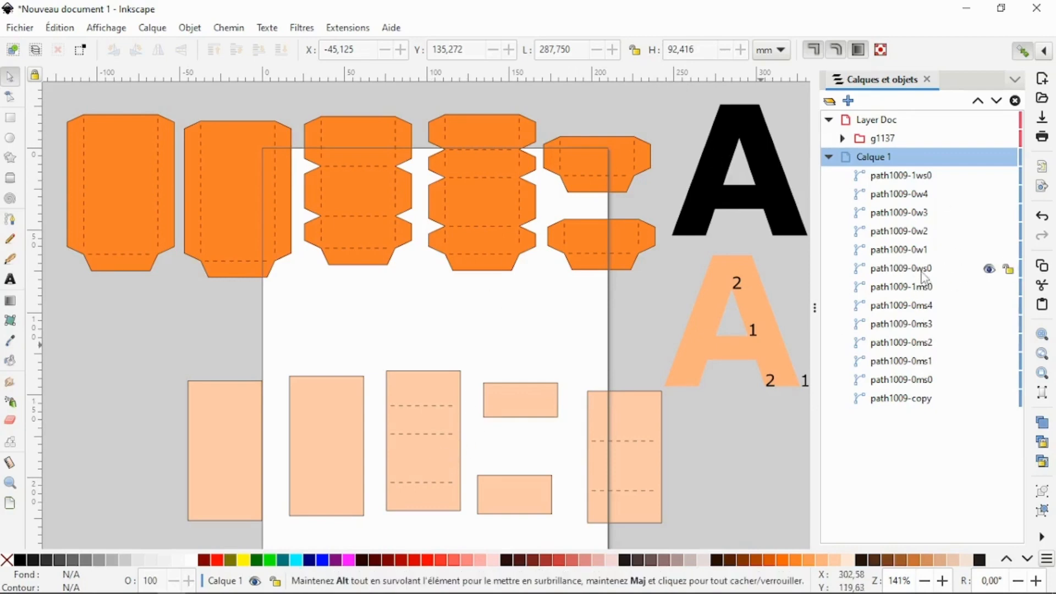
- Examine which drawn piece each tabbed-strip path from path1009-0ms0 to path1009-1ms0 represents by selecting them one by one
left_click(529, 218)
left_click(624, 438)
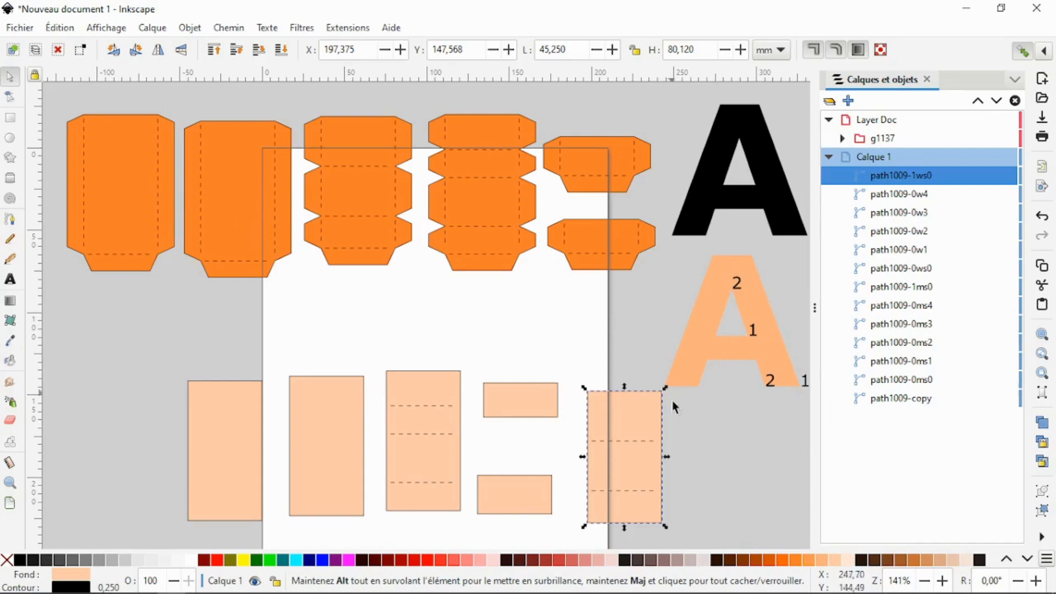
left_click(931, 381)
left_click(929, 360)
left_click(927, 341)
left_click(928, 324)
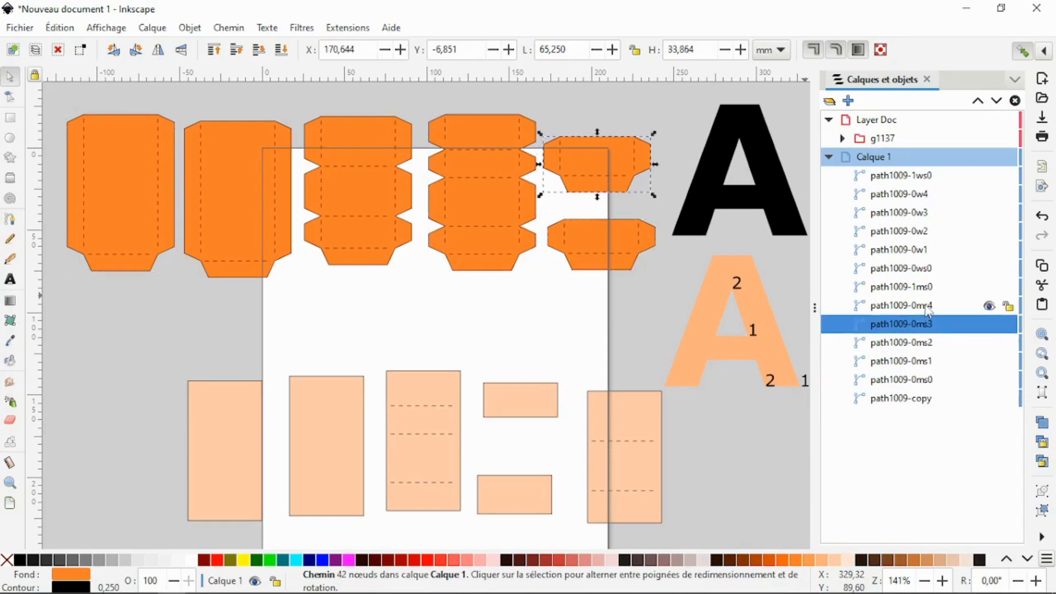
left_click(927, 307)
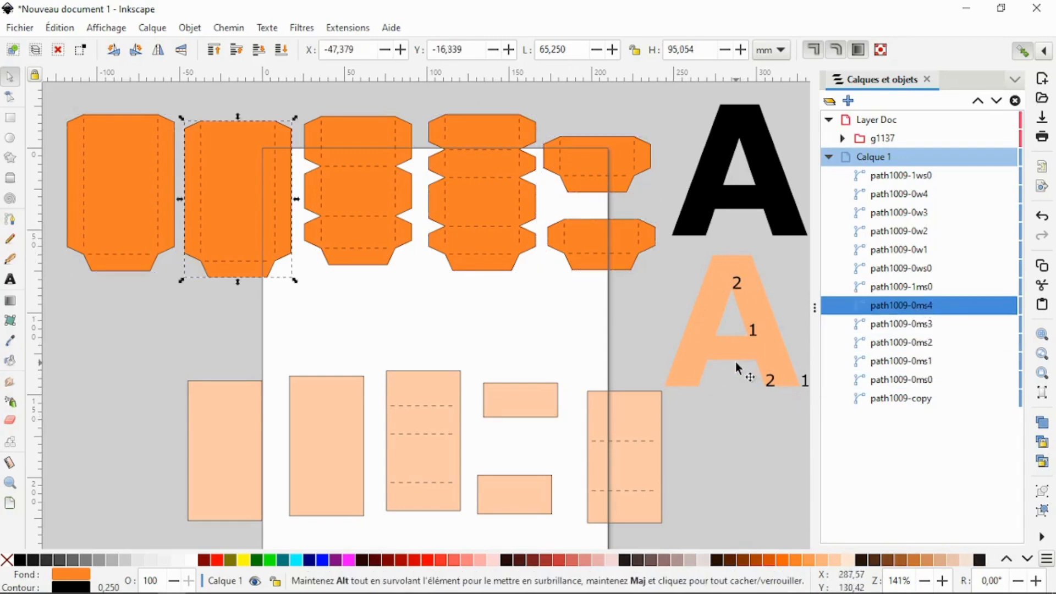
left_click(923, 289)
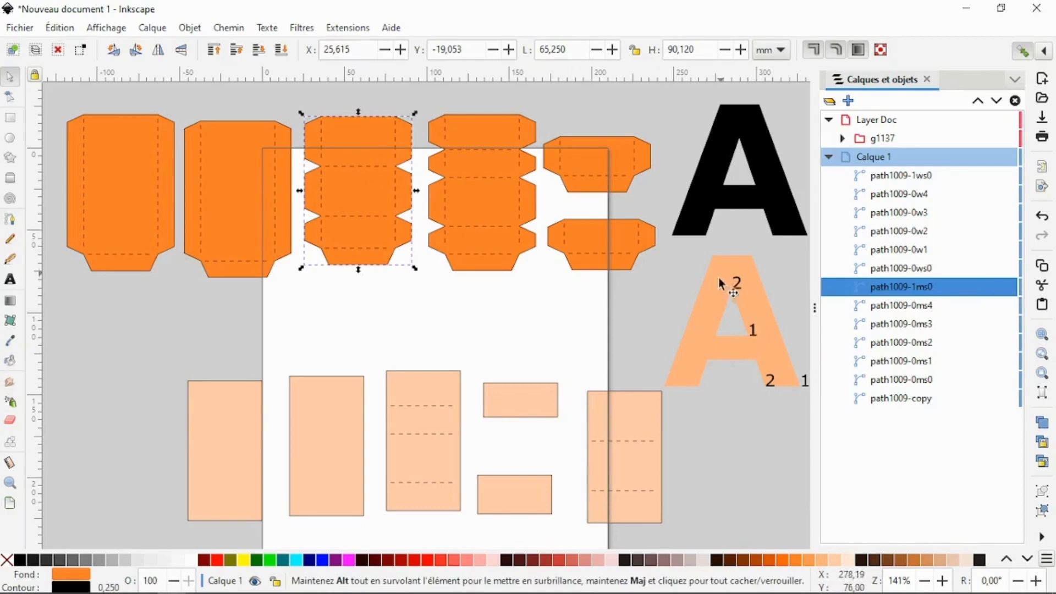
left_click(924, 291)
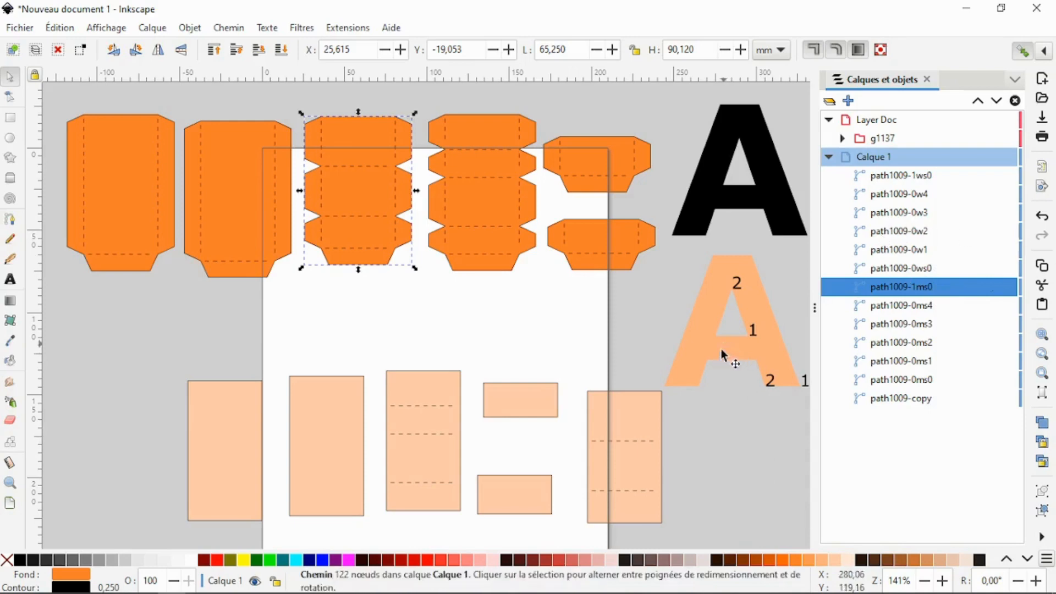
- Match the wrappers path1009-1ws0 and path1009-0ws0 to their tabbed strips by selecting the similarly named paths
left_click(634, 421)
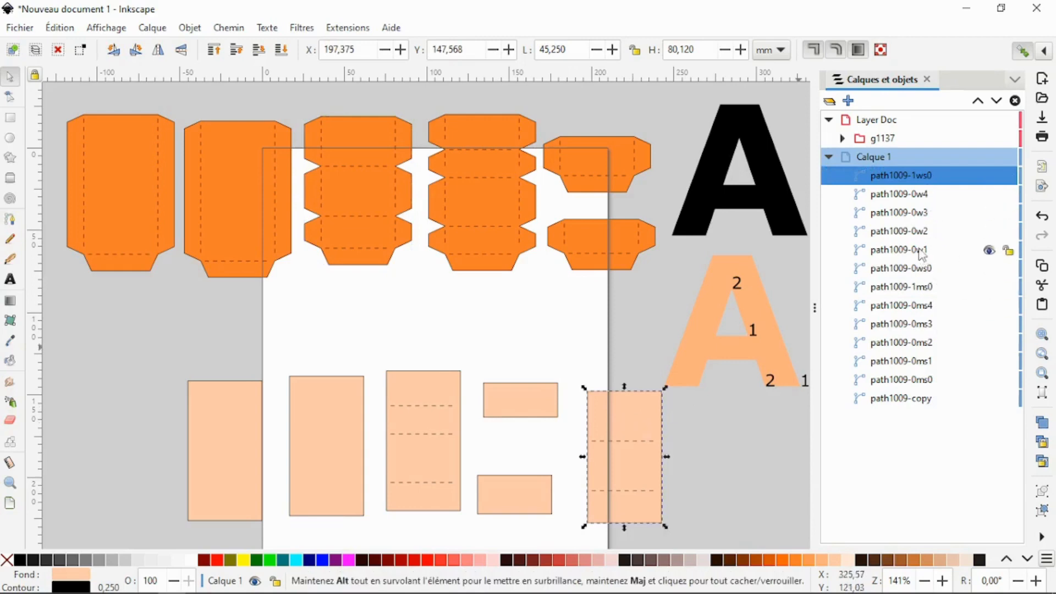
left_click(923, 272)
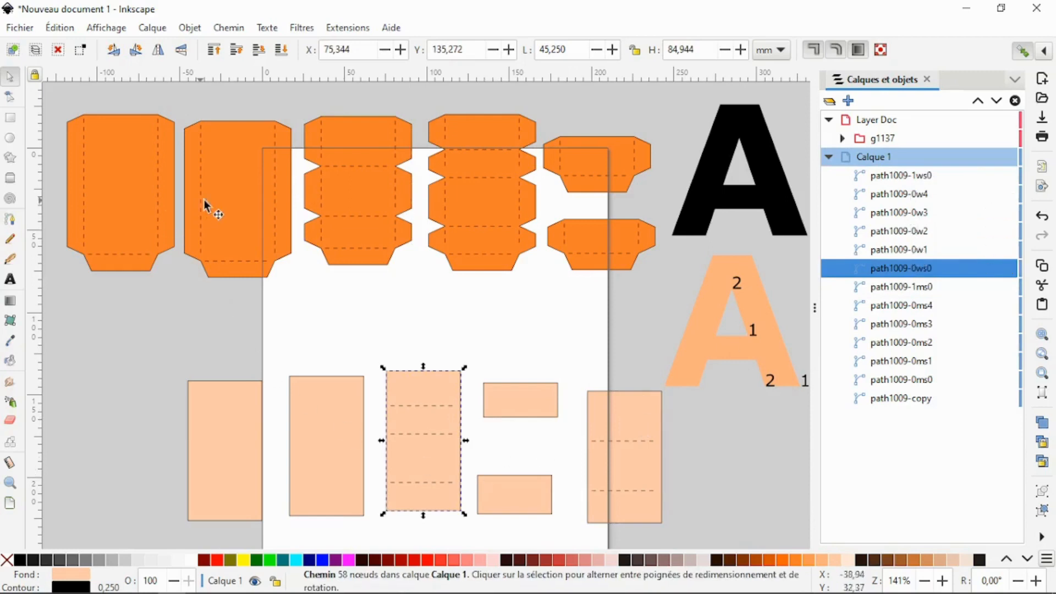
left_click(920, 176)
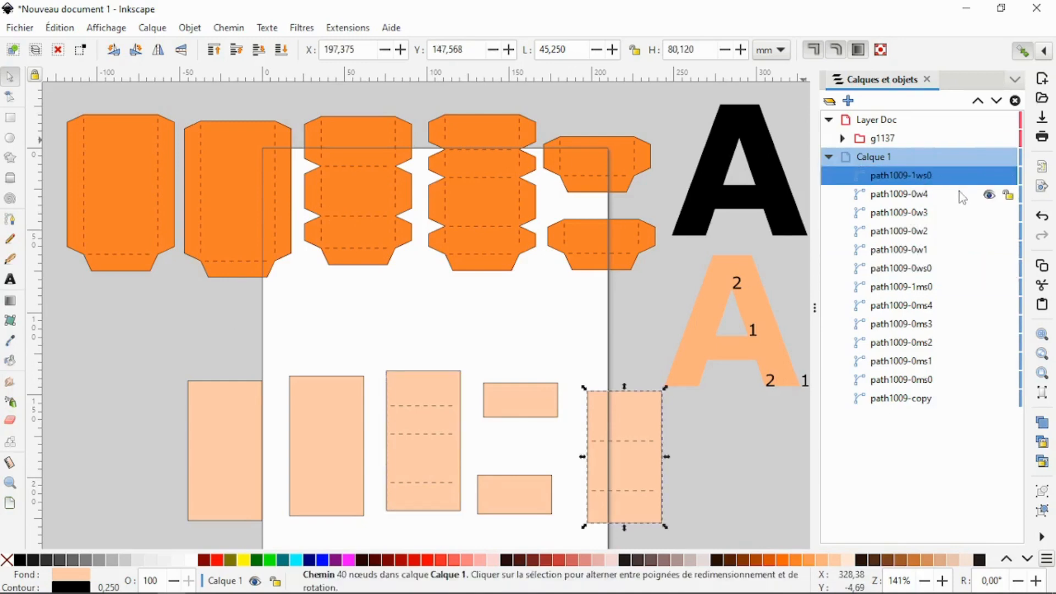
left_click(932, 361)
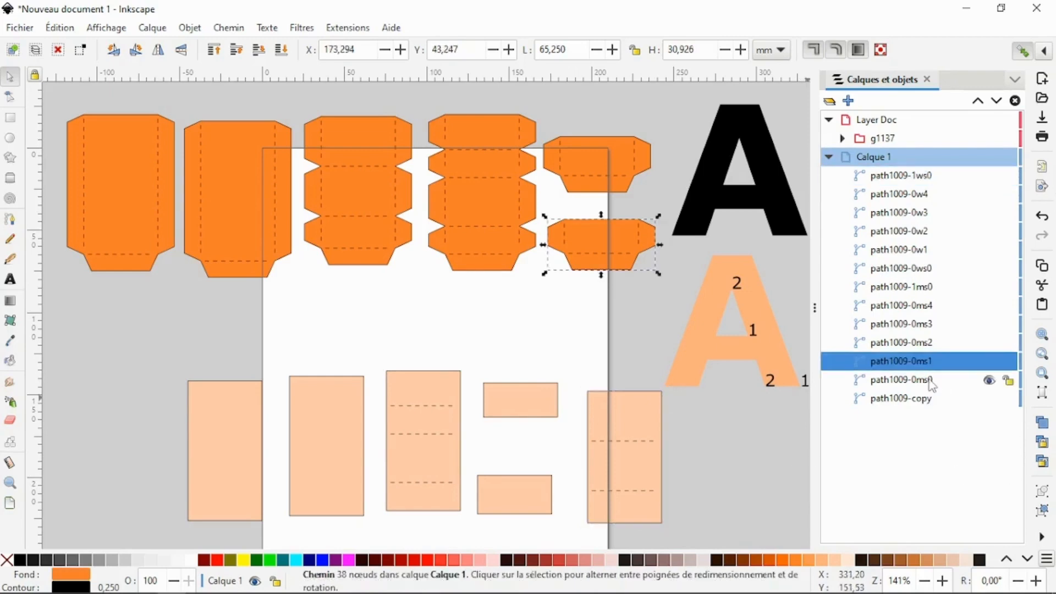
left_click(932, 380)
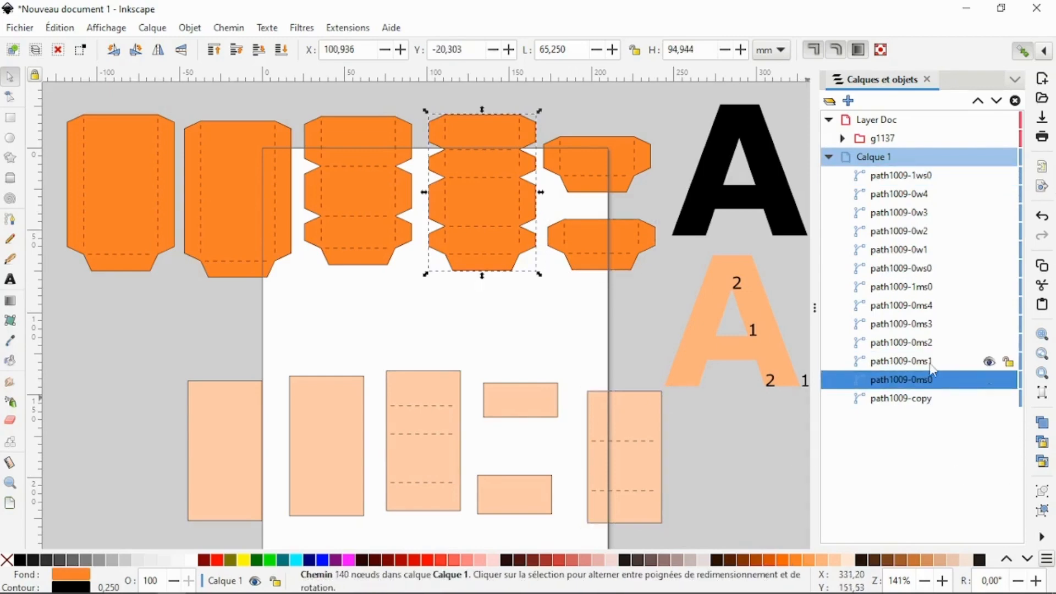
left_click(923, 254)
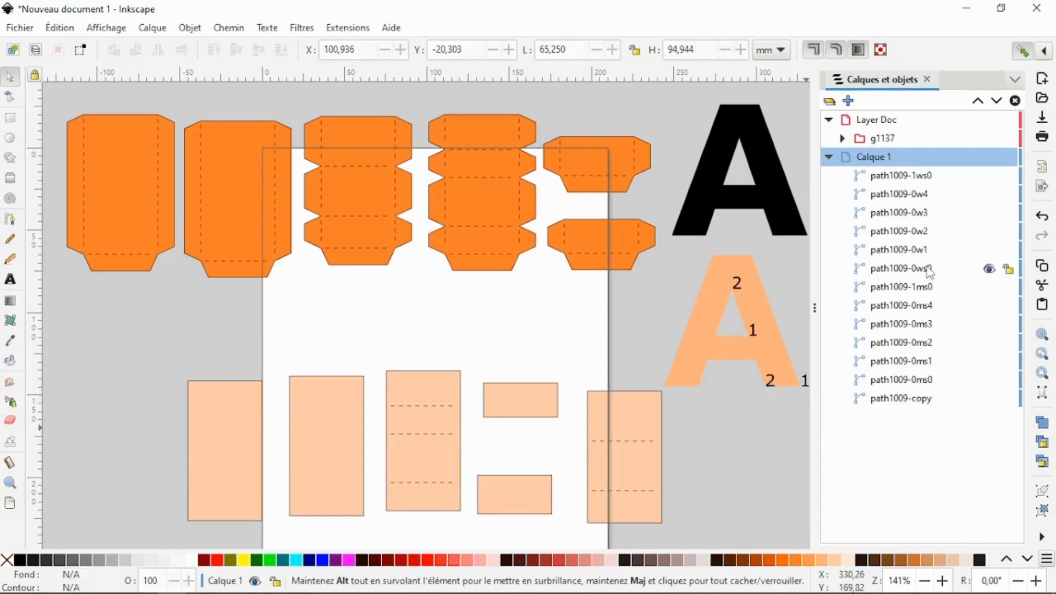
left_click(930, 270)
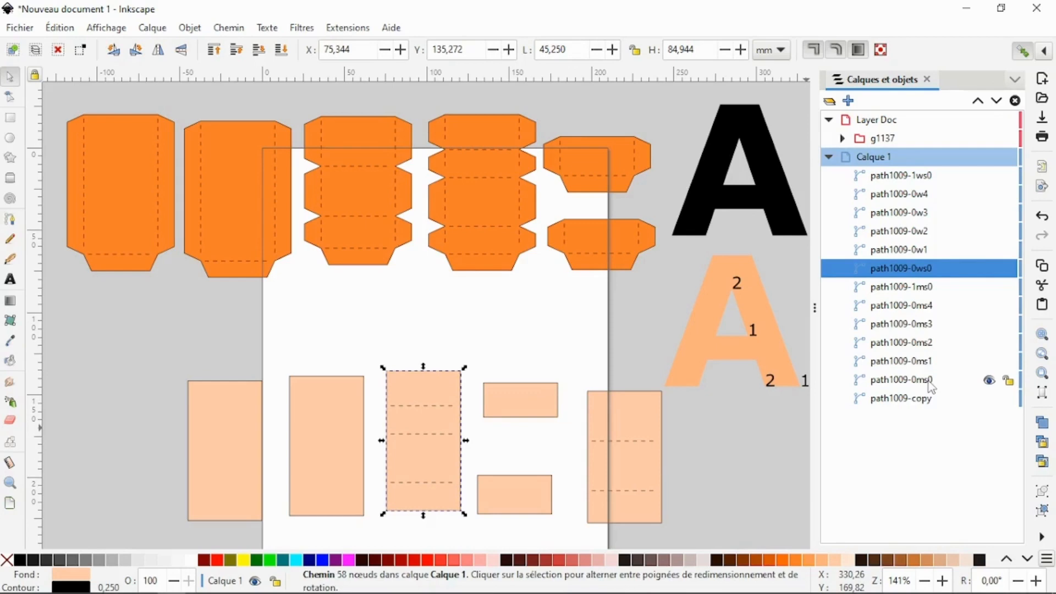
left_click(929, 383)
- Place the four-panel wrapper on the four-panel tabbed strip at X 110.936, Y -20.303 mm, and the three-panel wrapper on the three-panel strip
left_click(911, 270)
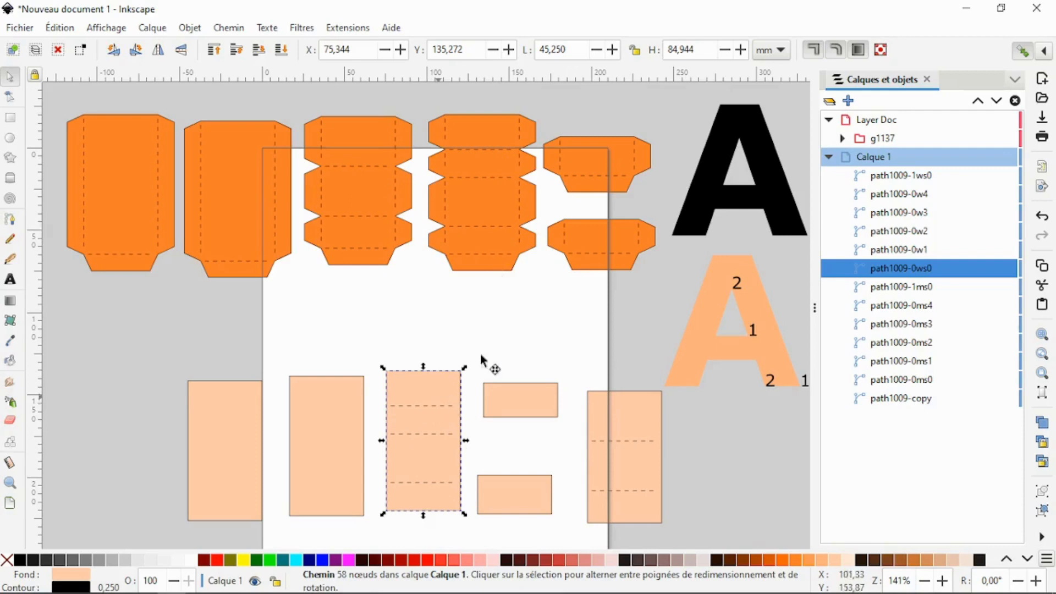
left_click_drag(457, 385, 499, 142)
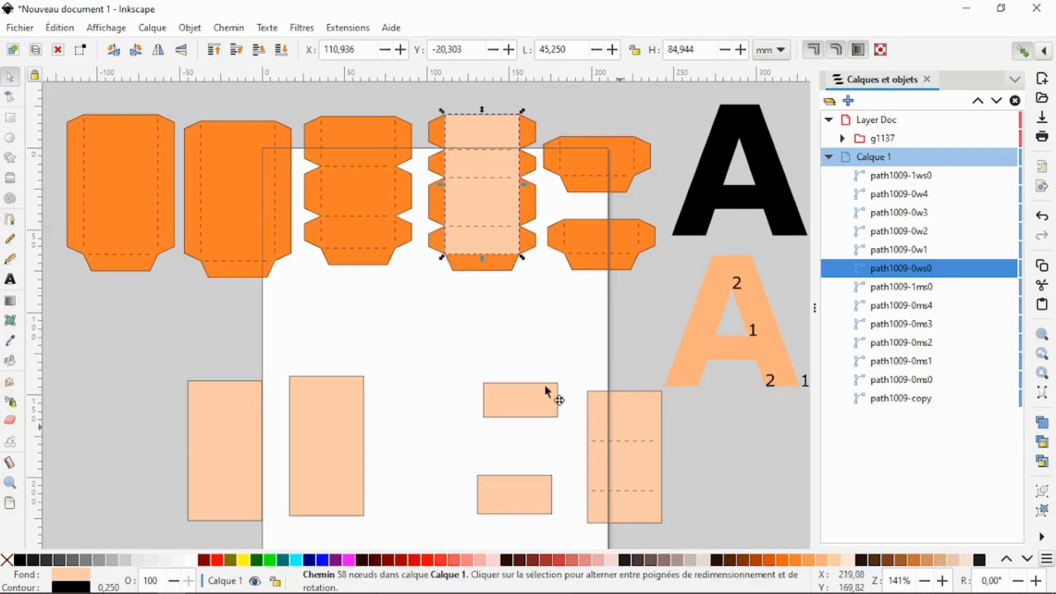
left_click_drag(610, 398, 352, 136)
- Place the two small rectangular wrappers on the two small tabbed strips, the upper one at X 180.644, Y -6.851 mm
left_click_drag(515, 502, 617, 441)
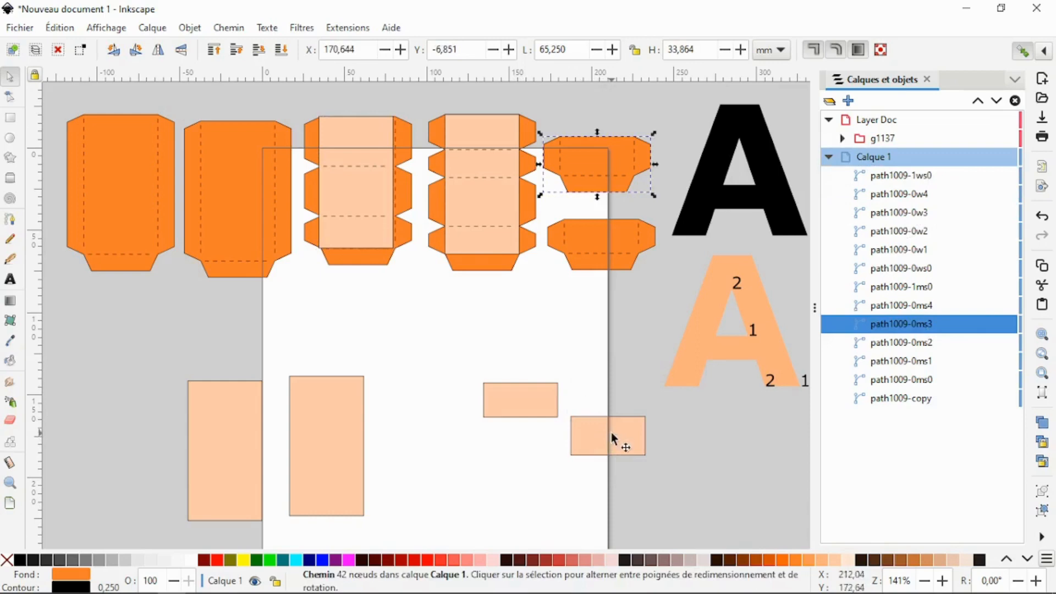
left_click_drag(617, 439, 599, 145)
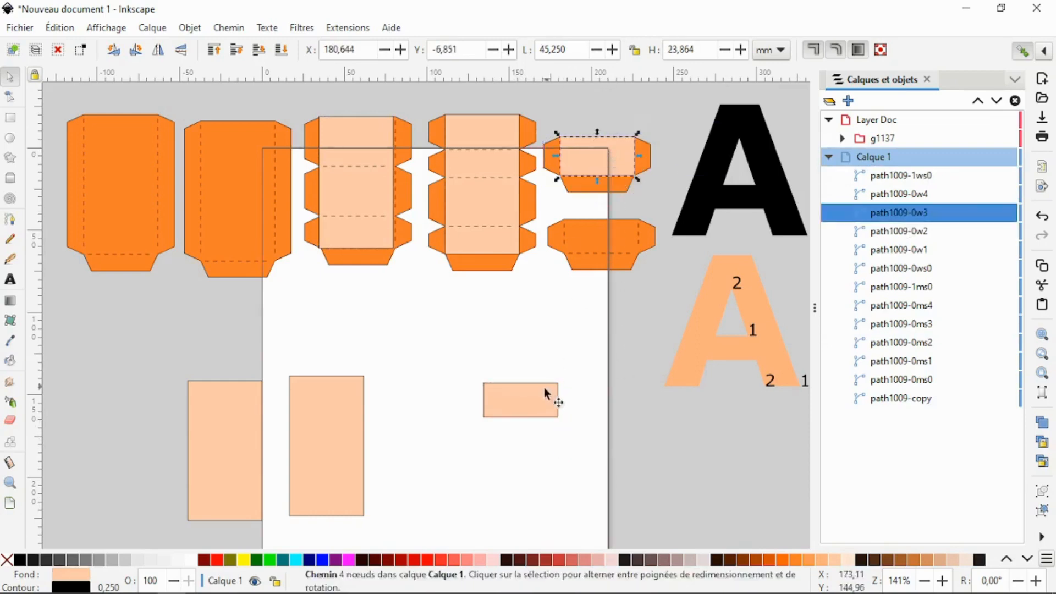
left_click_drag(545, 388, 619, 222)
- Place the two tall plain wrappers on the two tall tabbed strips and align the three-panel wrapper at X 35.615, Y -19.053 mm
left_click_drag(237, 451, 197, 383)
left_click_drag(314, 434, 291, 362)
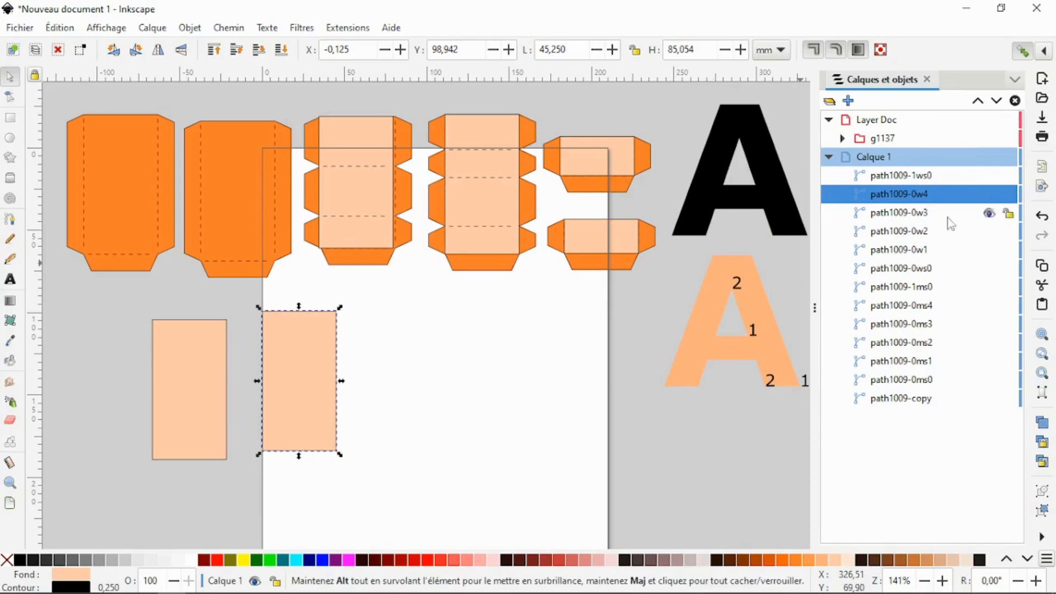
left_click(920, 309)
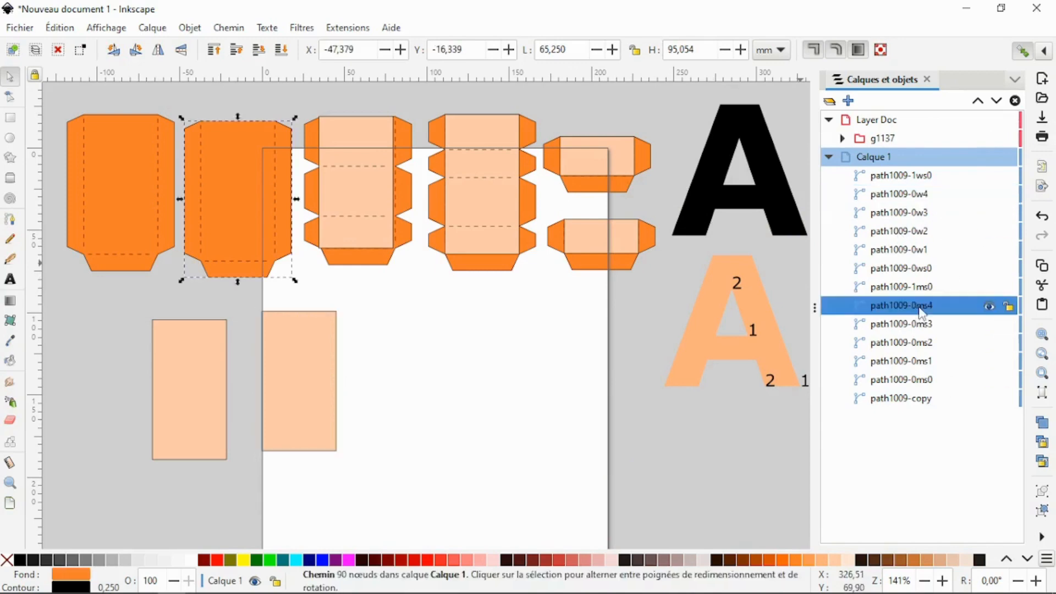
left_click_drag(318, 394, 252, 190)
left_click(195, 396)
left_click_drag(135, 320, 122, 184)
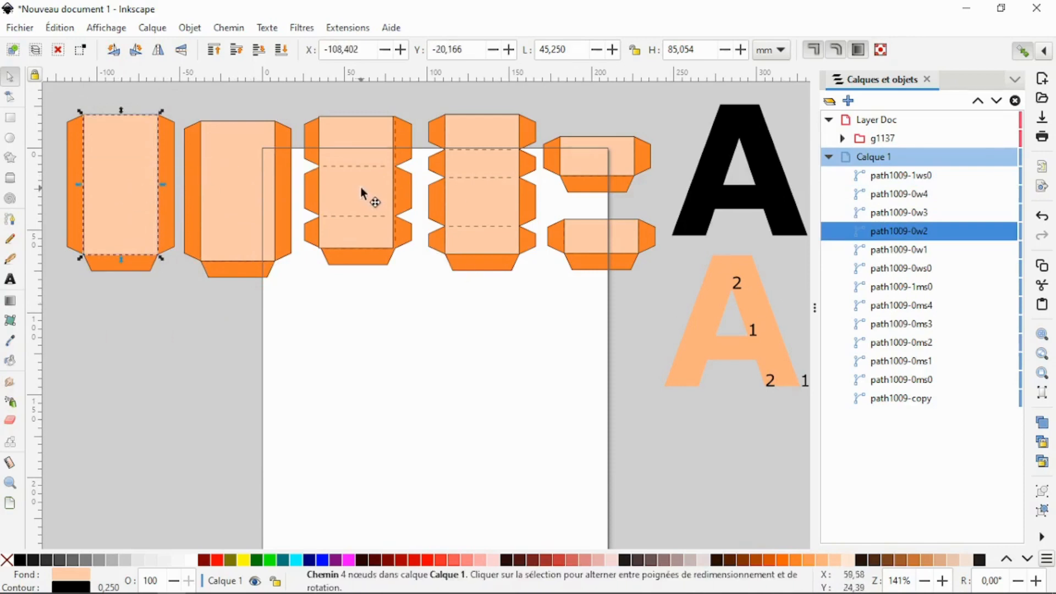
left_click_drag(361, 187, 362, 187)
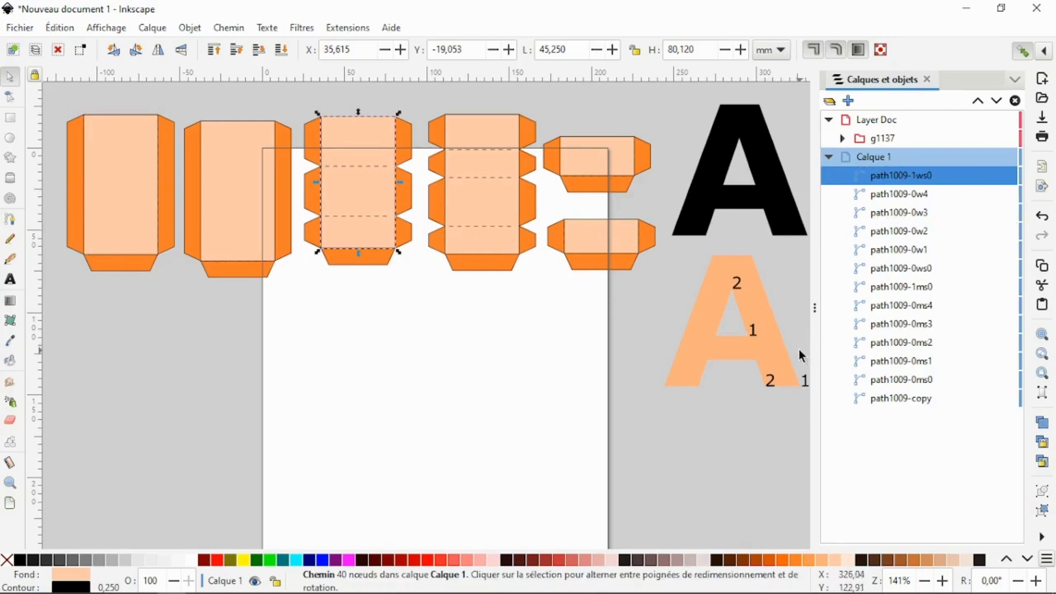
left_click(547, 396)
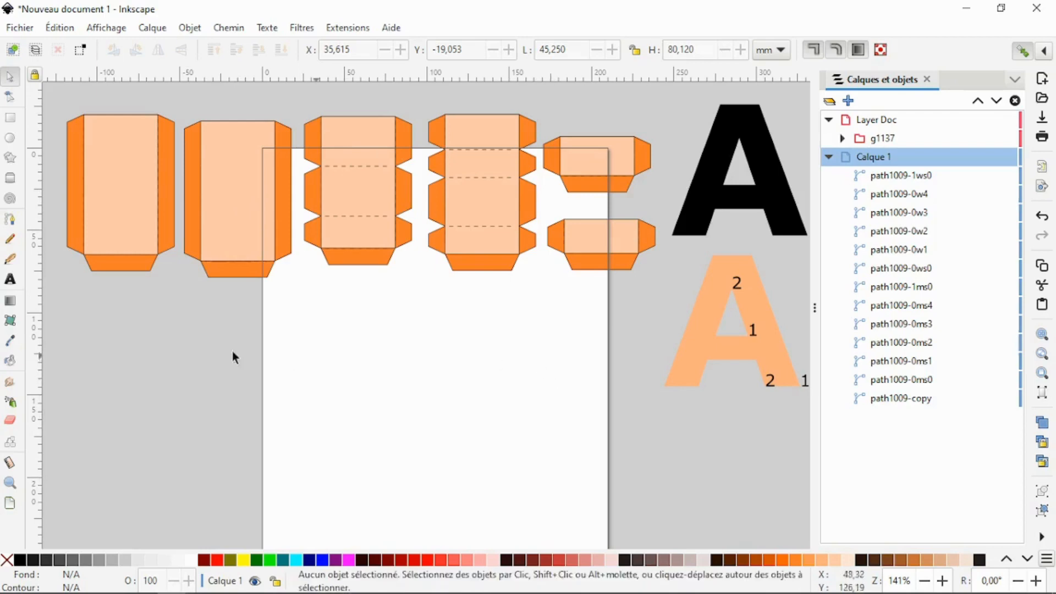
- Move the numbered letter A beneath the strips and set the four-panel tabbed strip beside it, apart from its wrapper
left_click_drag(748, 355, 614, 419)
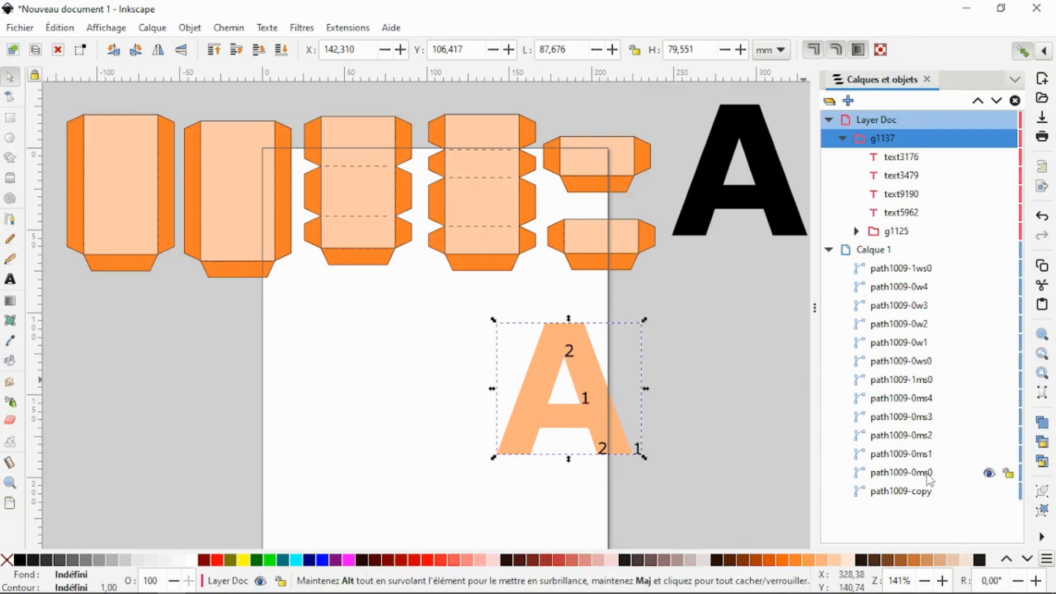
left_click(908, 473)
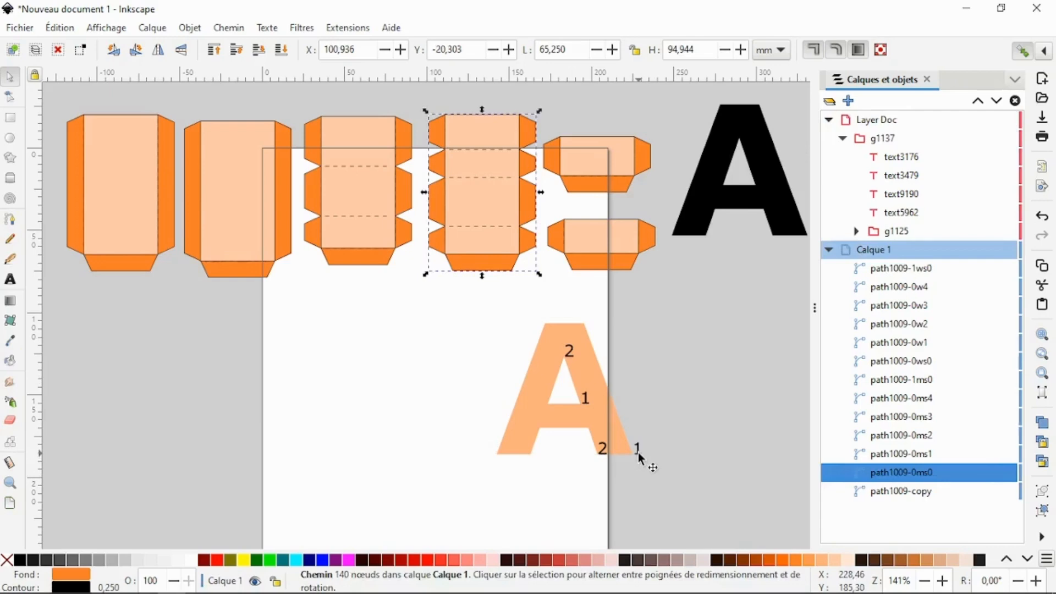
key("Tab")
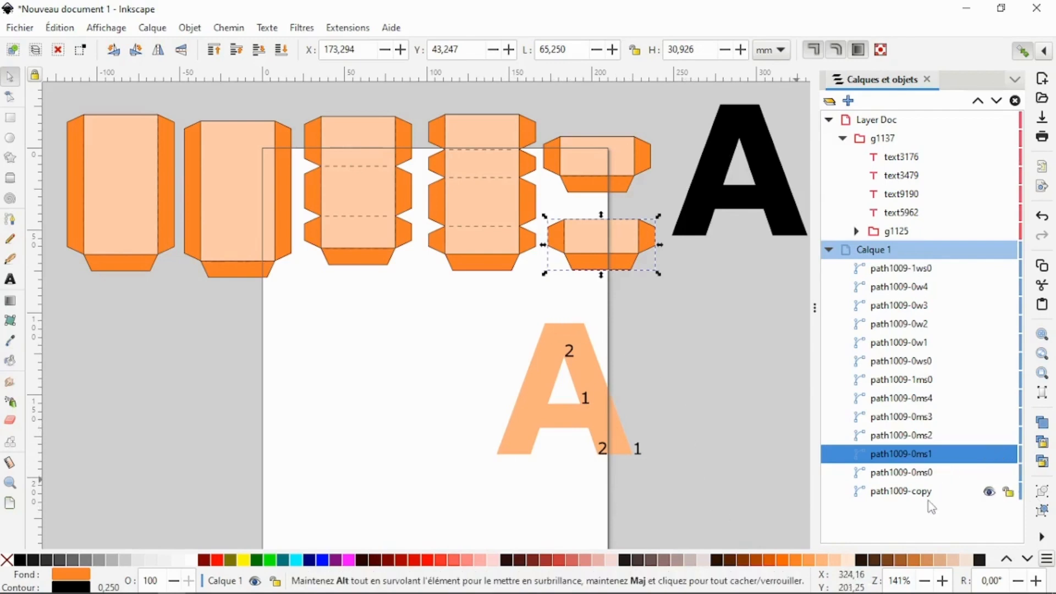
left_click(909, 473)
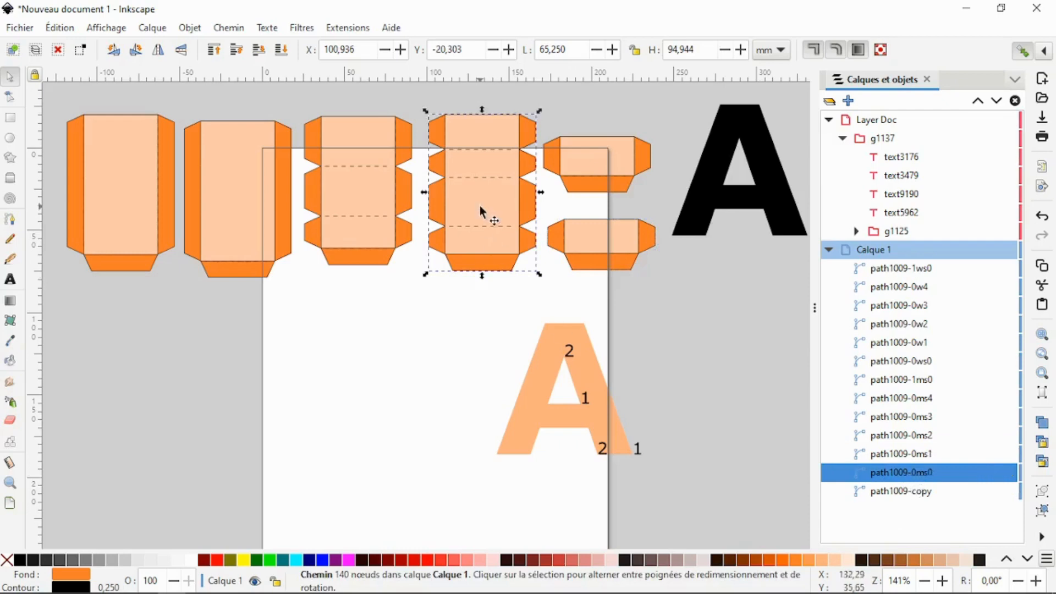
left_click_drag(488, 215, 298, 315)
left_click_drag(462, 267, 397, 431)
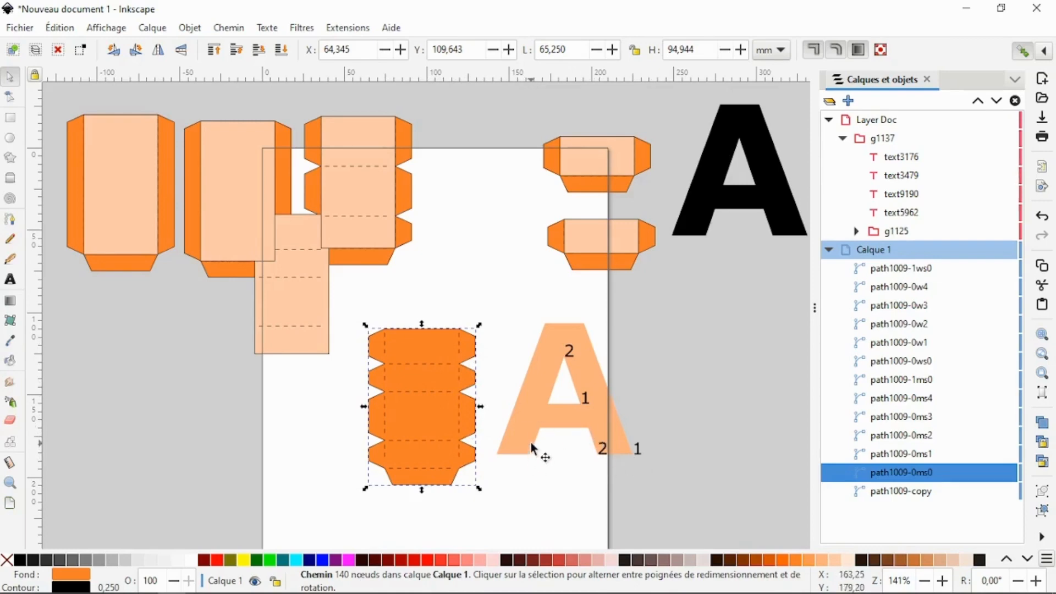
- Slide the leftmost tabbed strip out and back under its wrapper, and reunite the four-panel strip with its wrapper
left_click(916, 454)
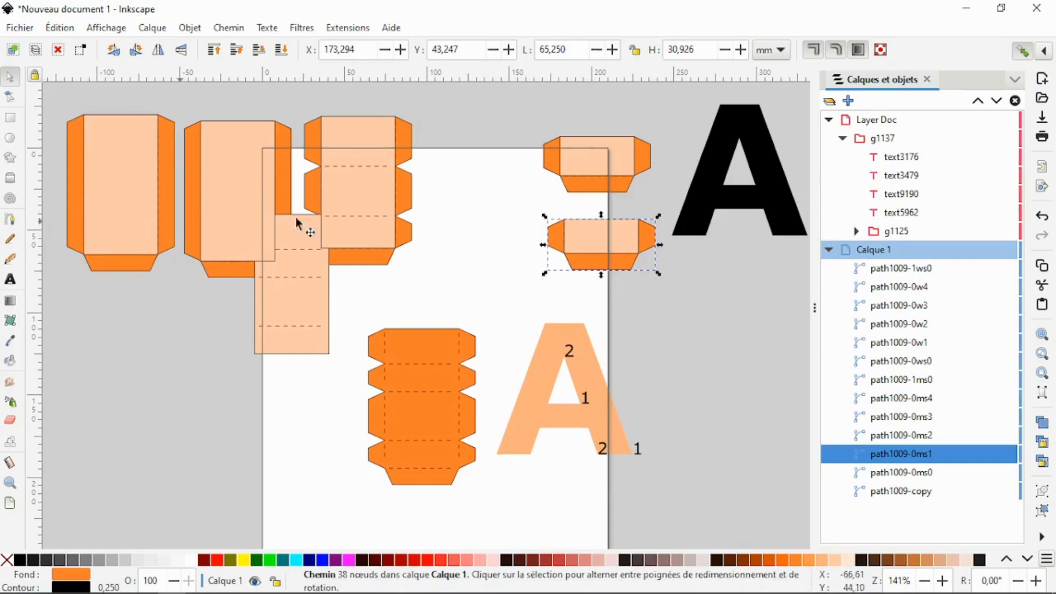
left_click(852, 438)
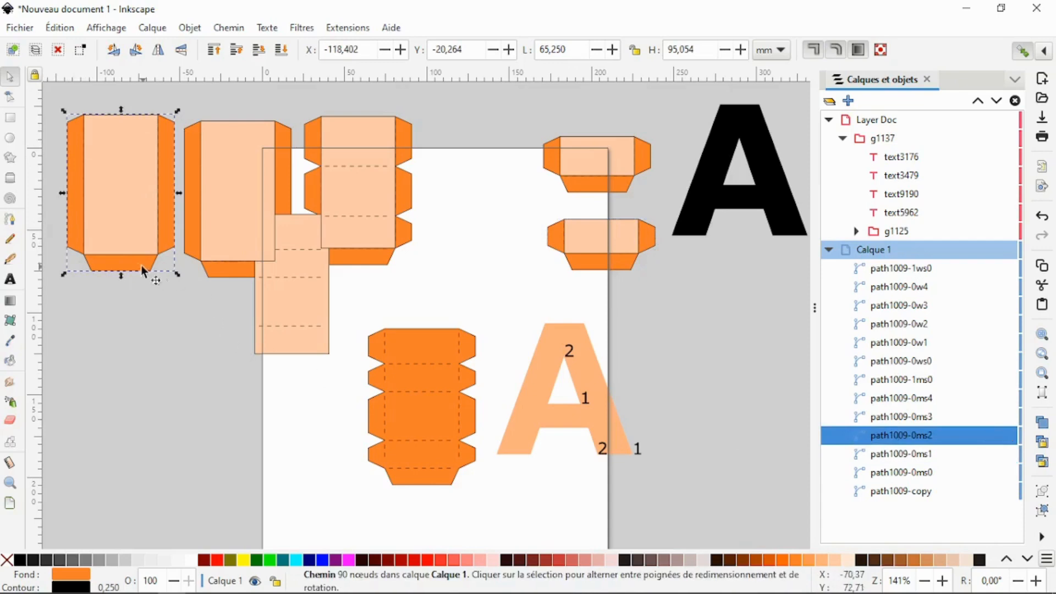
left_click_drag(153, 276, 211, 396)
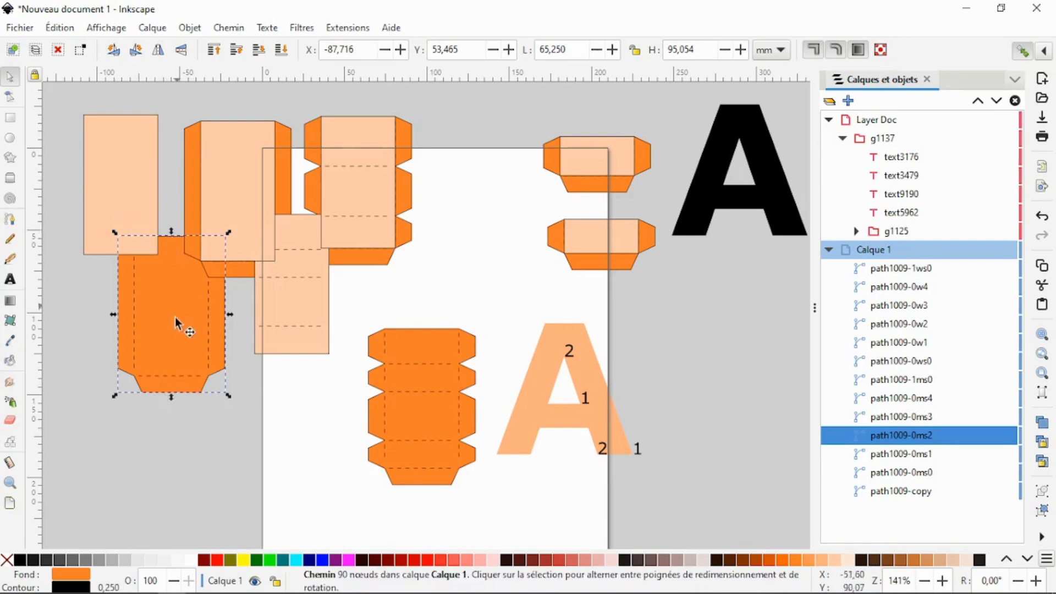
left_click_drag(157, 304, 124, 205)
left_click_drag(299, 253, 488, 206)
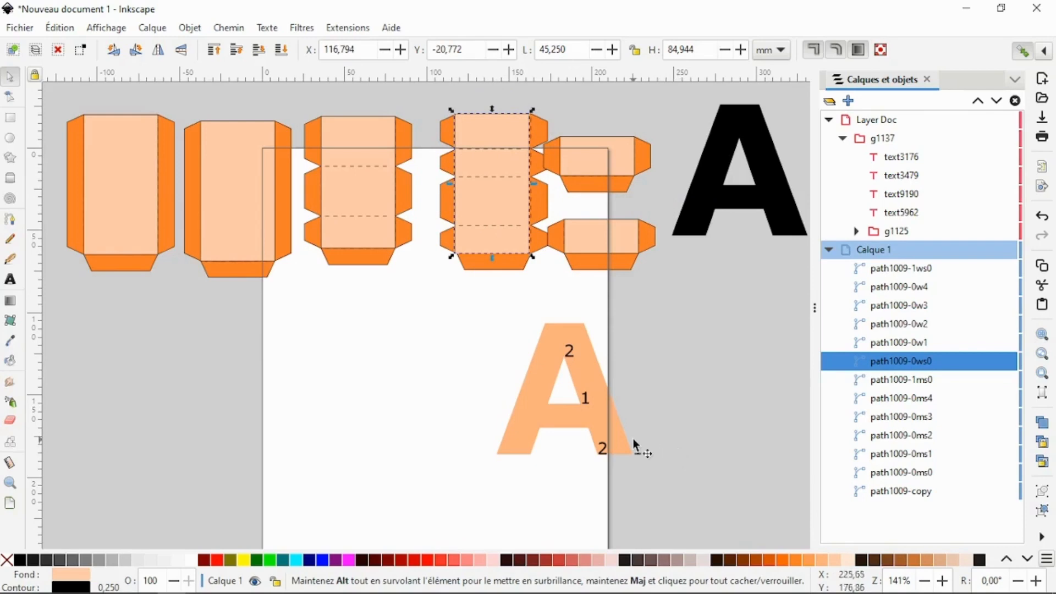
- Convert the four number labels in group g1137, text3176 to text5962, from text to paths
left_click(569, 350, "ctrl")
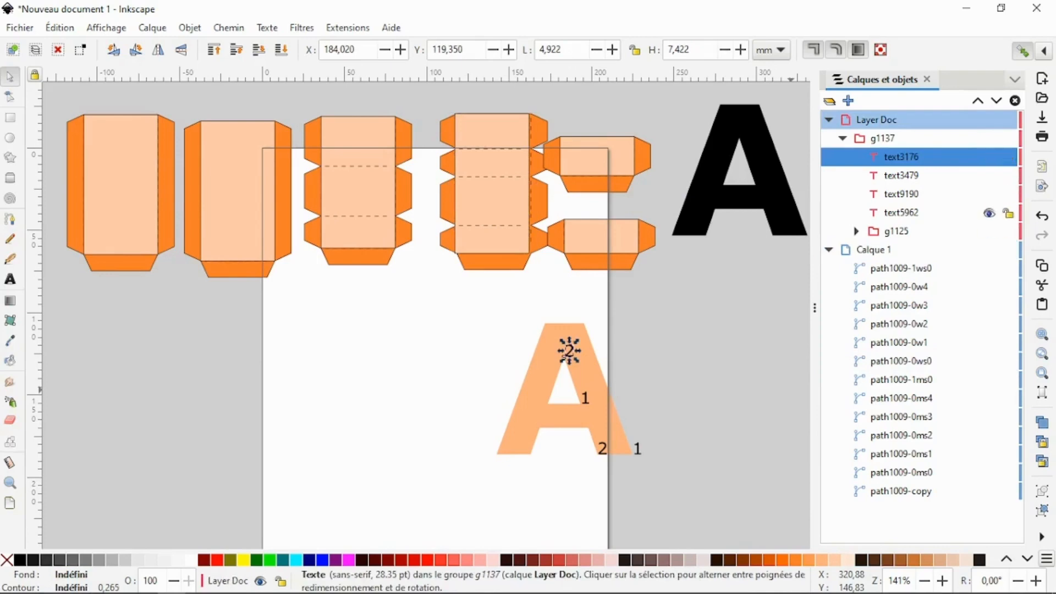
left_click(901, 212, "shift")
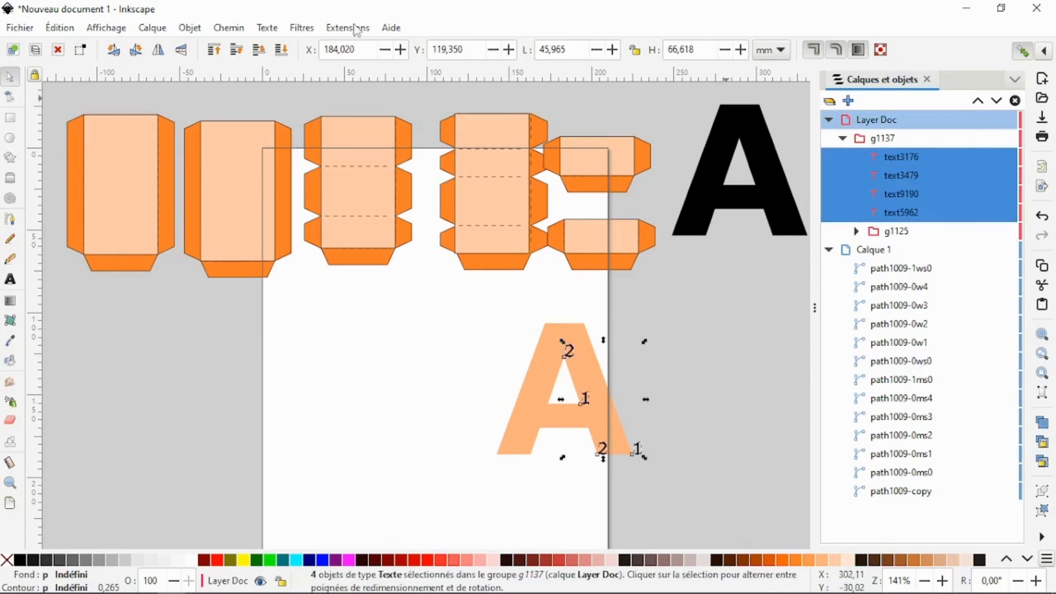
left_click(229, 28)
left_click(236, 50)
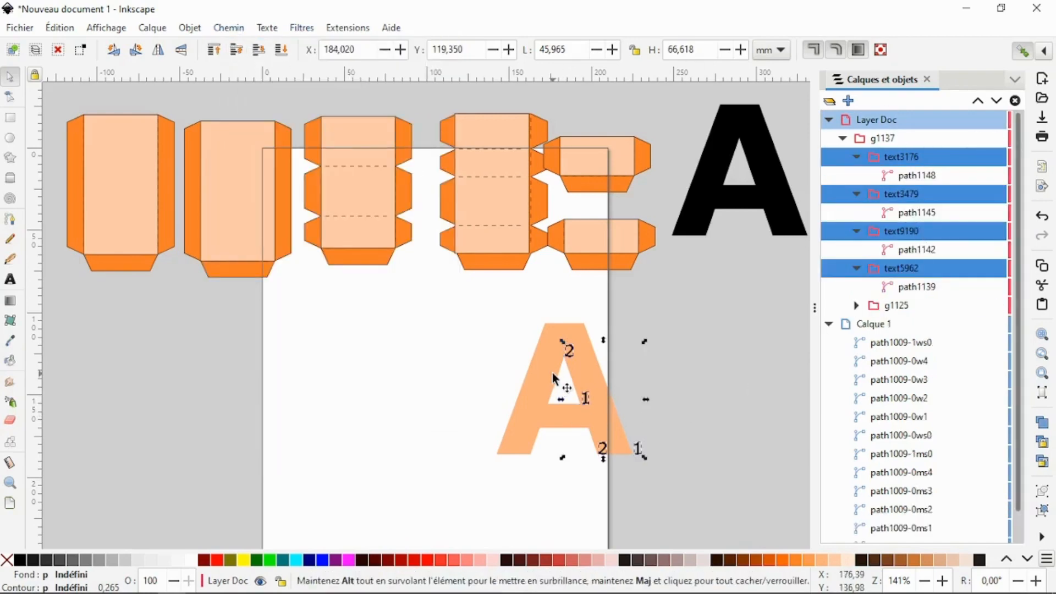
- Move the numbered letter A to about X 195.3, Y 109.2 mm and place the black A behind it at about X 185.5 mm
left_click_drag(551, 368, 662, 374)
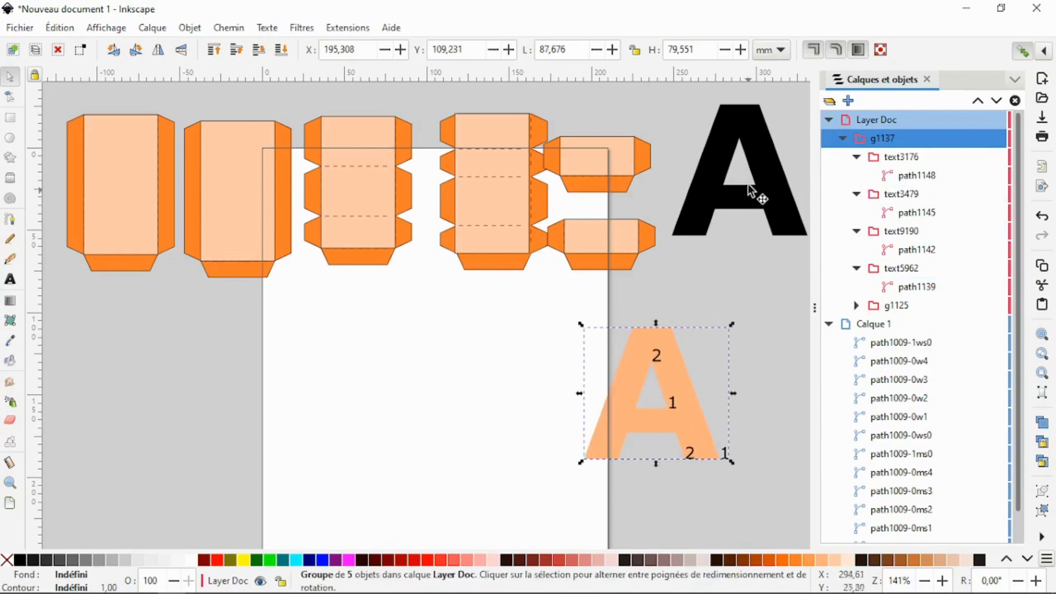
left_click_drag(732, 190, 631, 411)
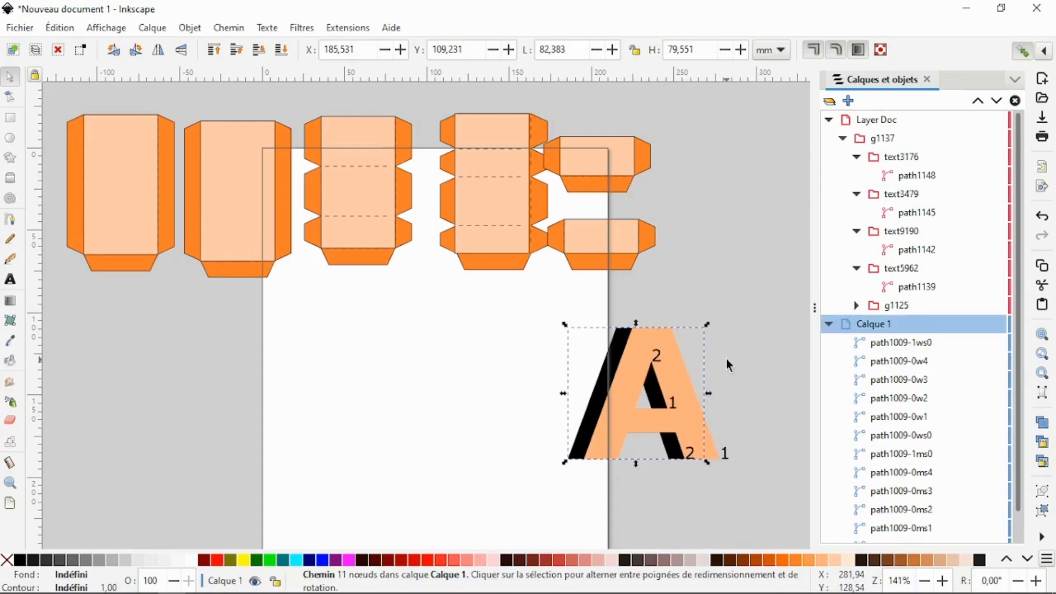
- Offset the numbered letter A to the left in front of the black A, and group each tabbed strip with its wrapper
left_click_drag(728, 365, 584, 402)
left_click_drag(53, 91, 223, 341)
right_click(129, 215)
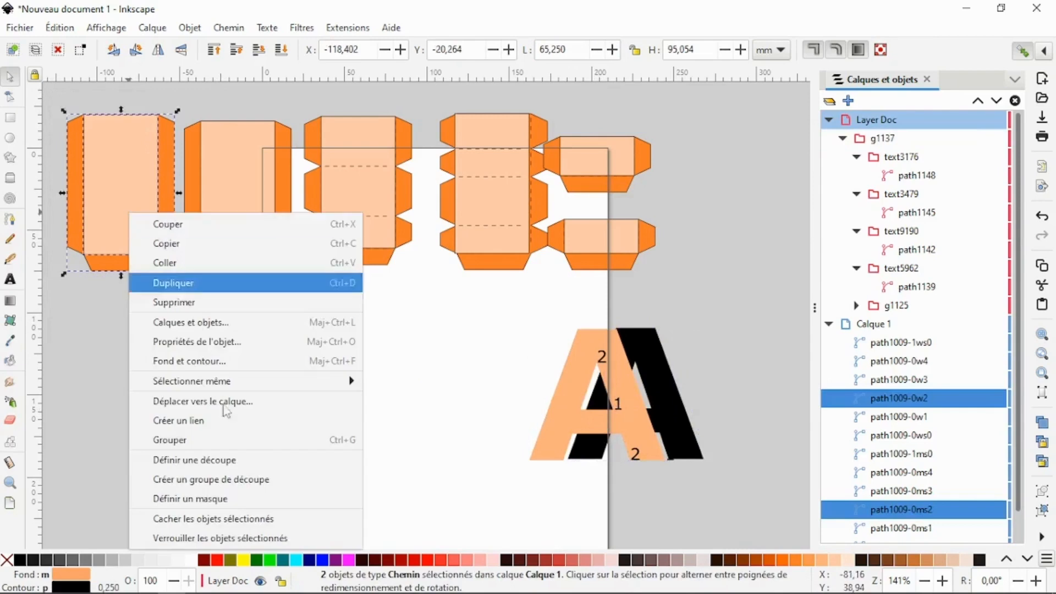
left_click(212, 440)
left_click(615, 163)
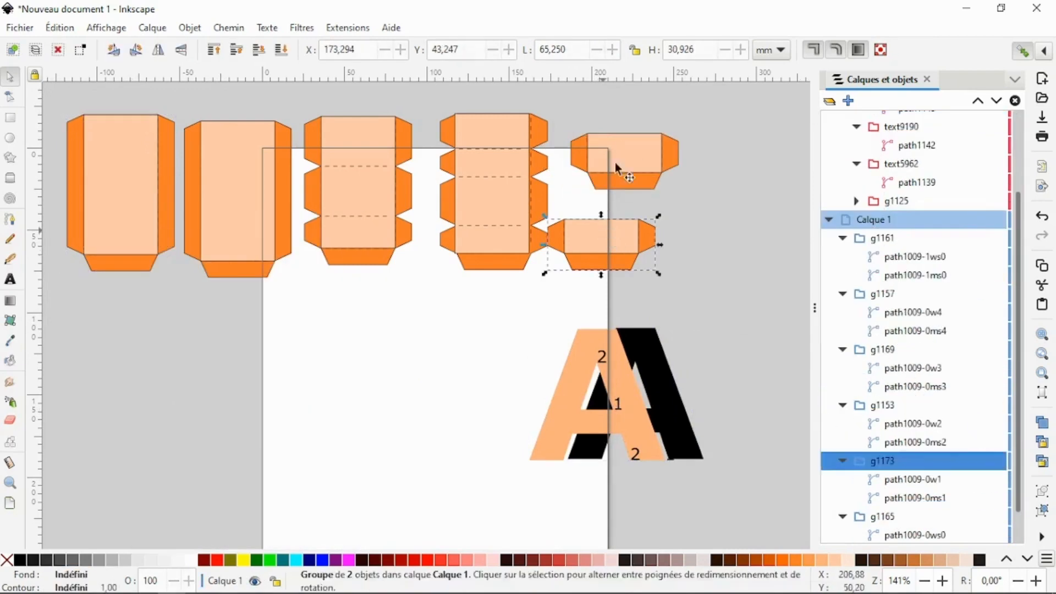
left_click(518, 126)
left_click(379, 204)
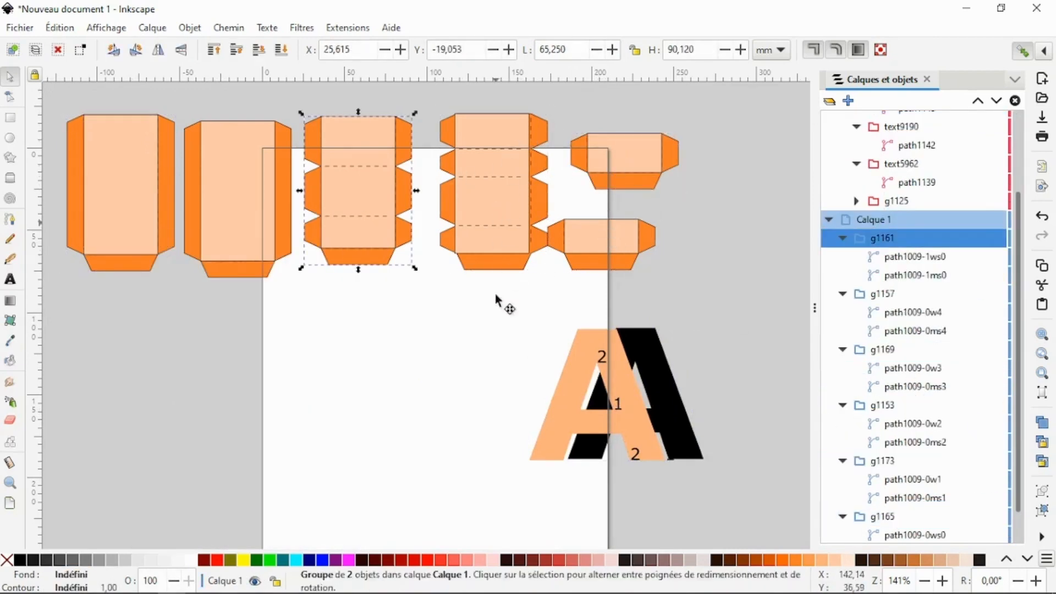
- Stack all the strip-and-wrapper groups on top of each other behind the numbered letter A
left_click_drag(505, 250, 563, 416)
left_click_drag(375, 223, 598, 408)
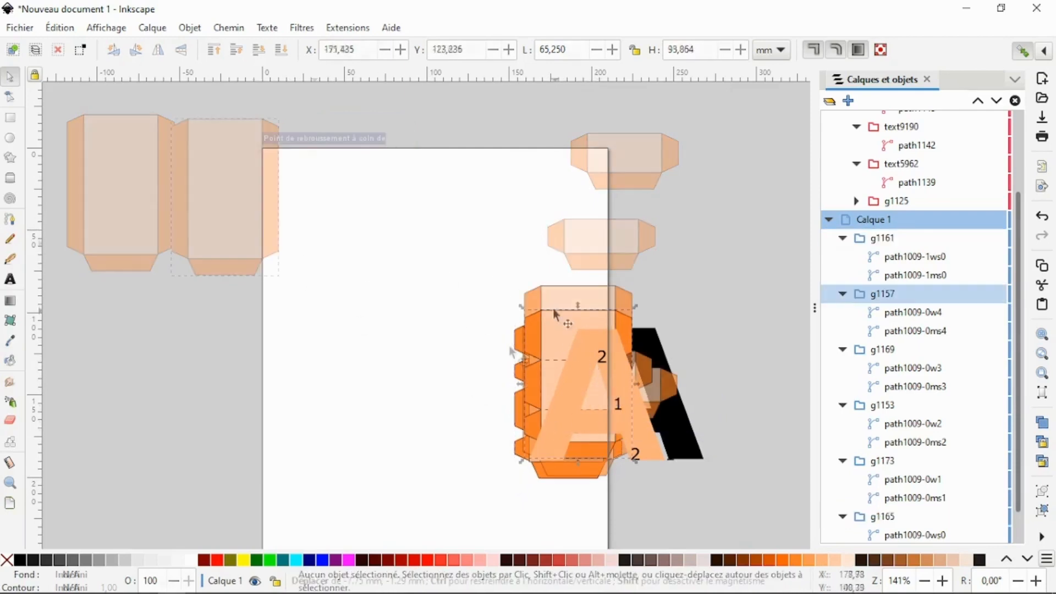
left_click(553, 316)
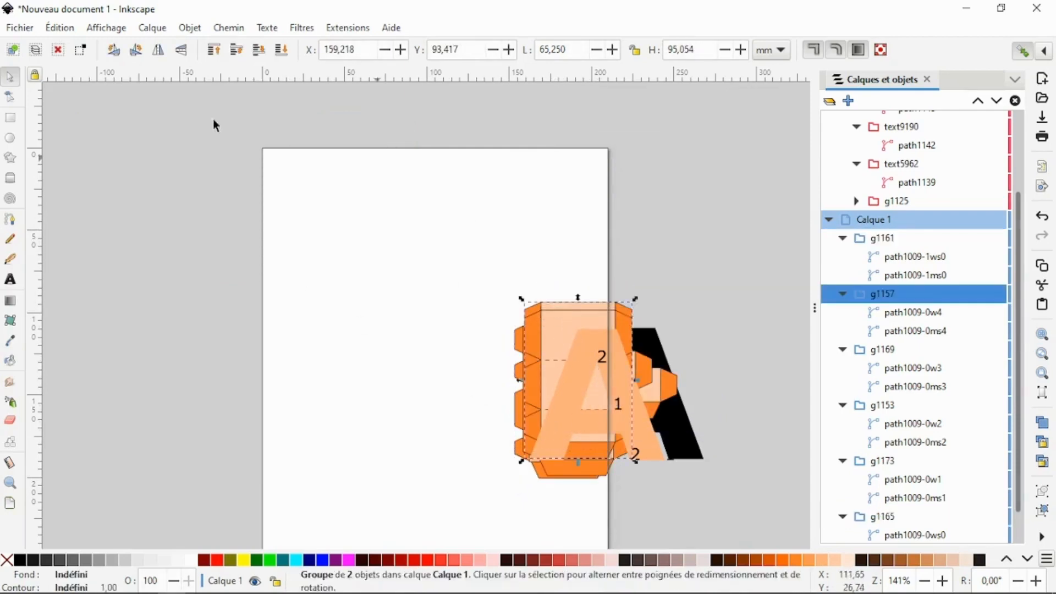
left_click(349, 228)
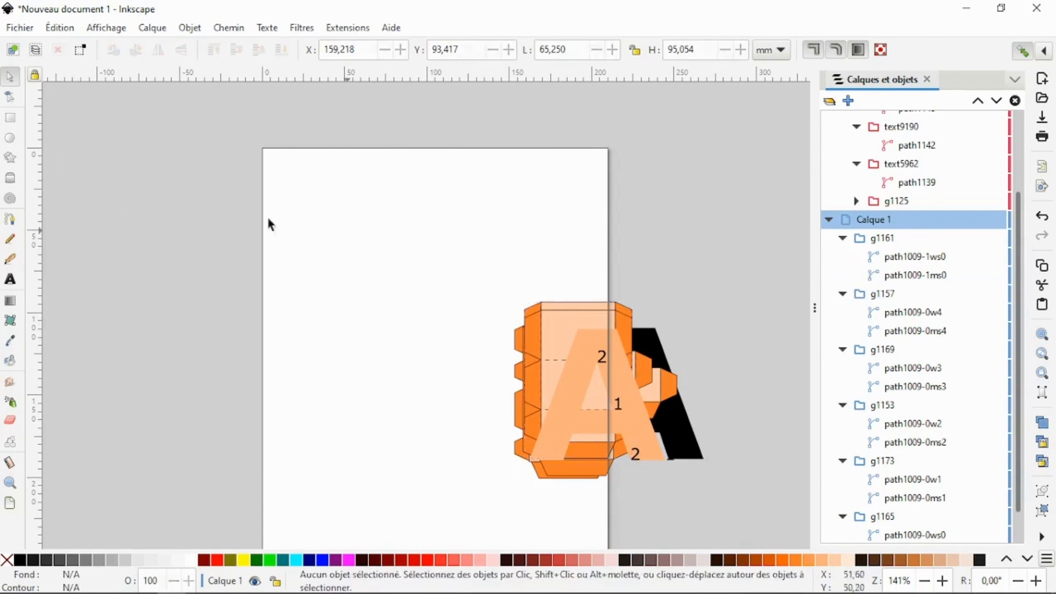
- Draw a white rectangle about 132 × 115 mm around the stacked pieces and send it to the back
left_click(11, 119)
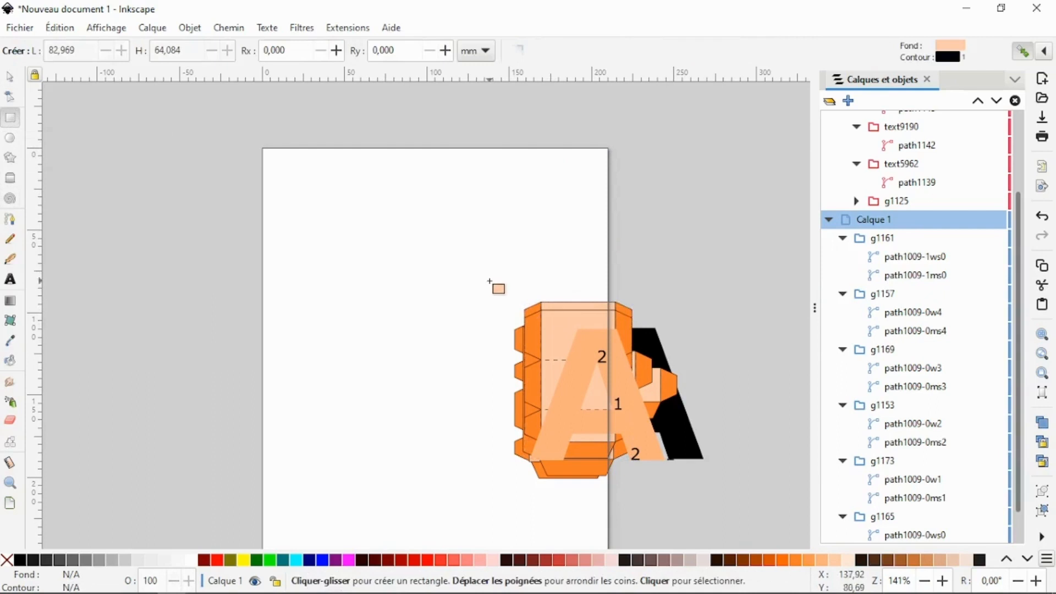
left_click_drag(497, 291, 714, 482)
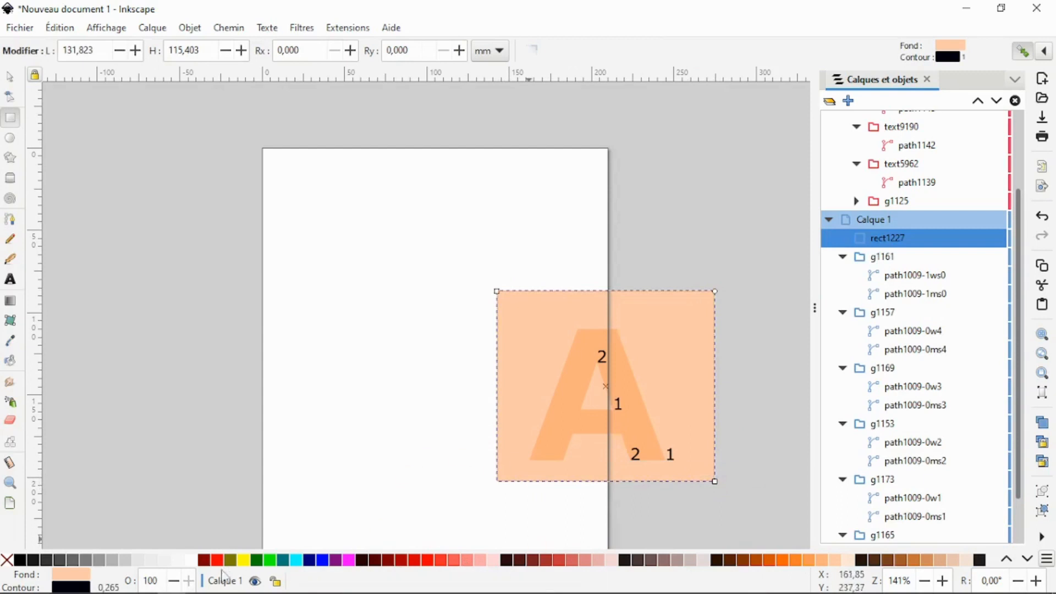
left_click(191, 560)
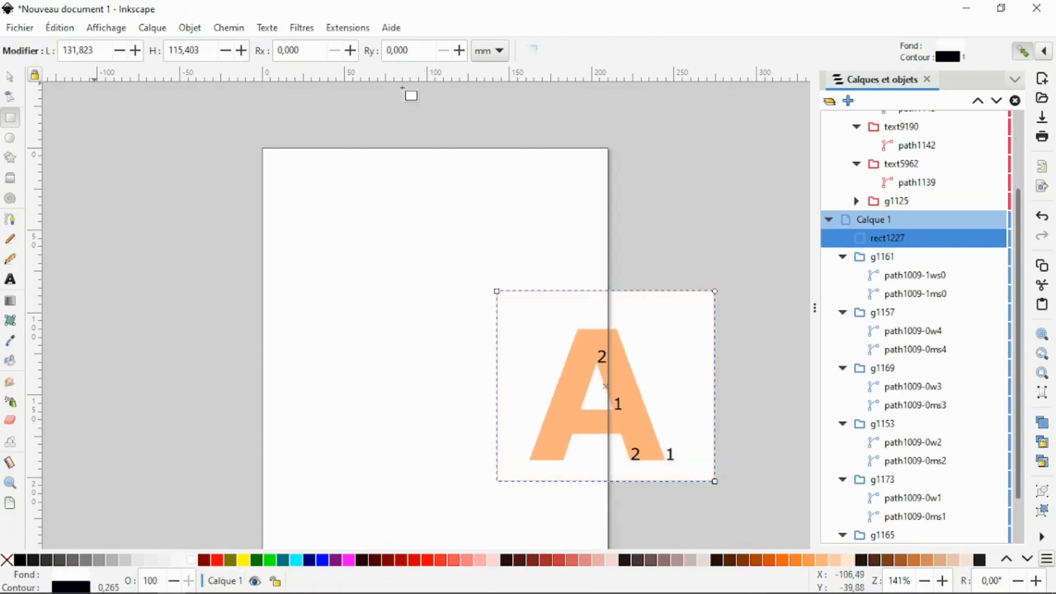
left_click(10, 76)
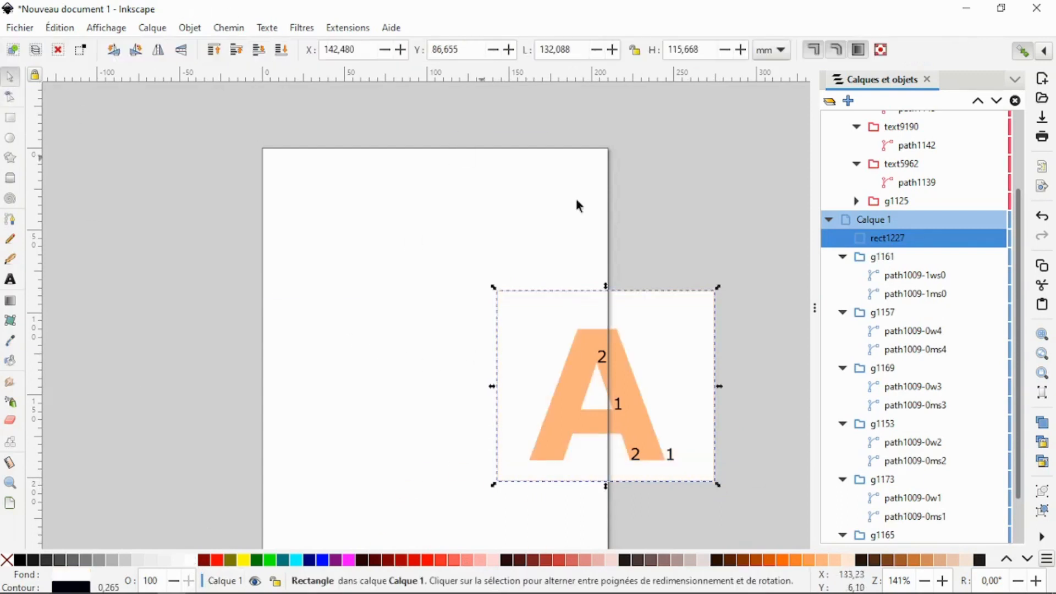
left_click(283, 52)
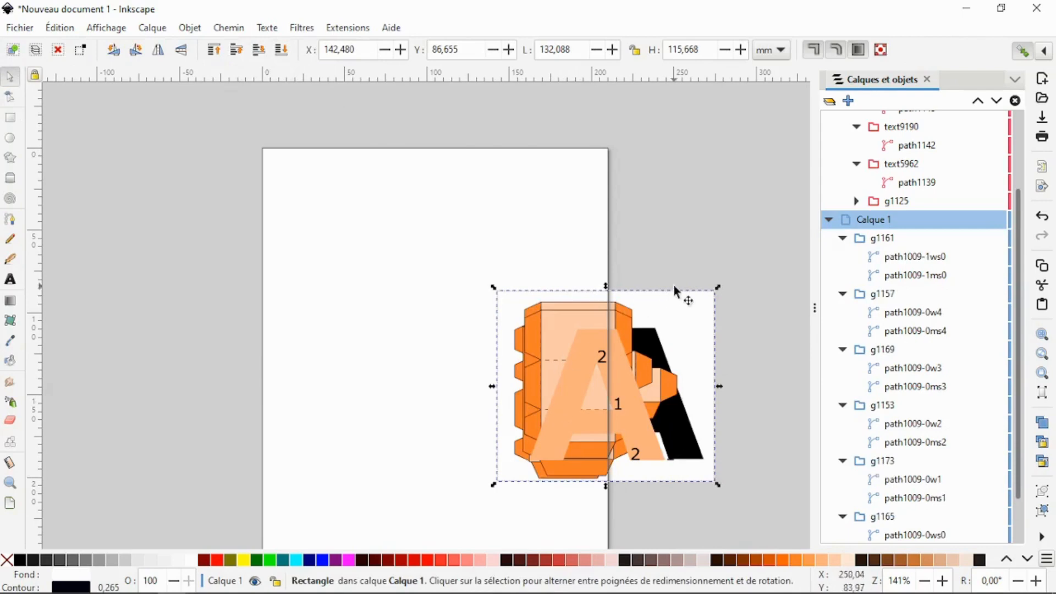
- Tighten the white rectangle around the stacked pieces to about 118.6 × 111.4 mm
left_click(749, 395)
left_click(717, 392)
mouse_move(718, 389)
left_mouse_down()
mouse_move(692, 392)
mouse_move(708, 403)
left_mouse_up()
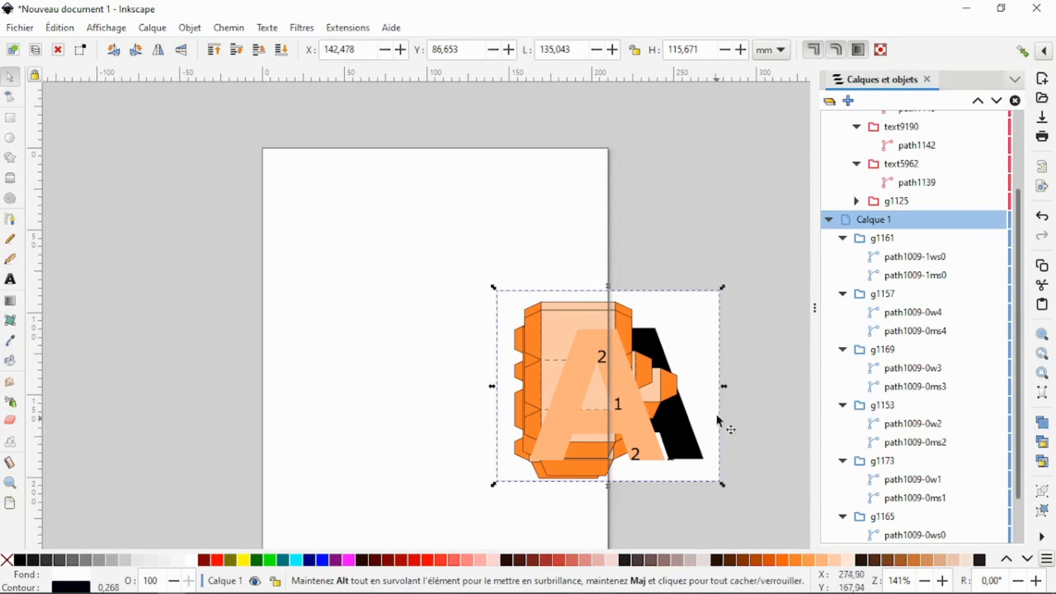
left_click_drag(723, 388, 709, 388)
left_click_drag(605, 287, 601, 290)
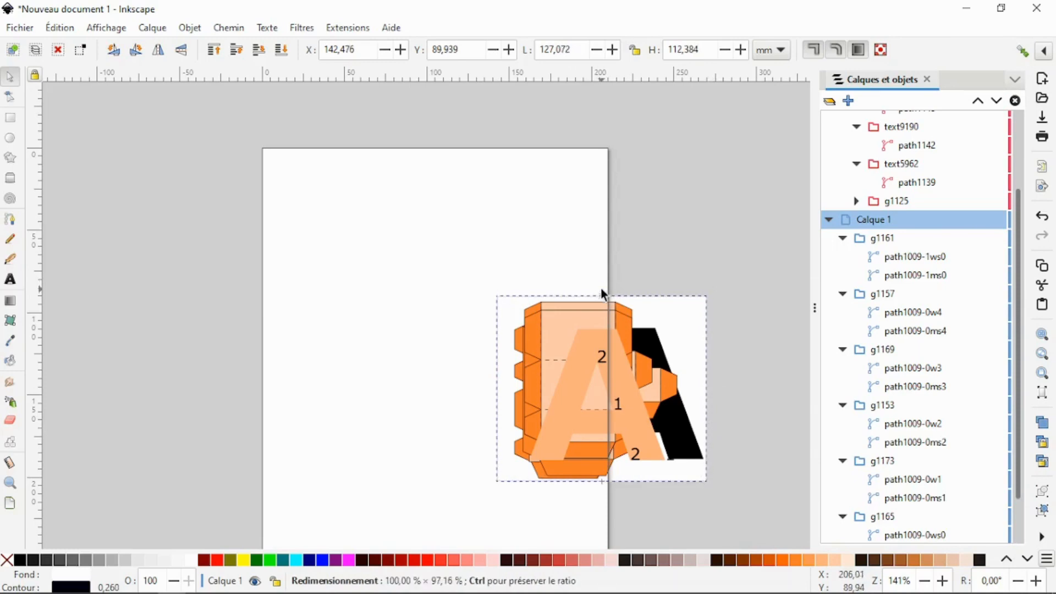
left_click_drag(601, 291, 601, 291)
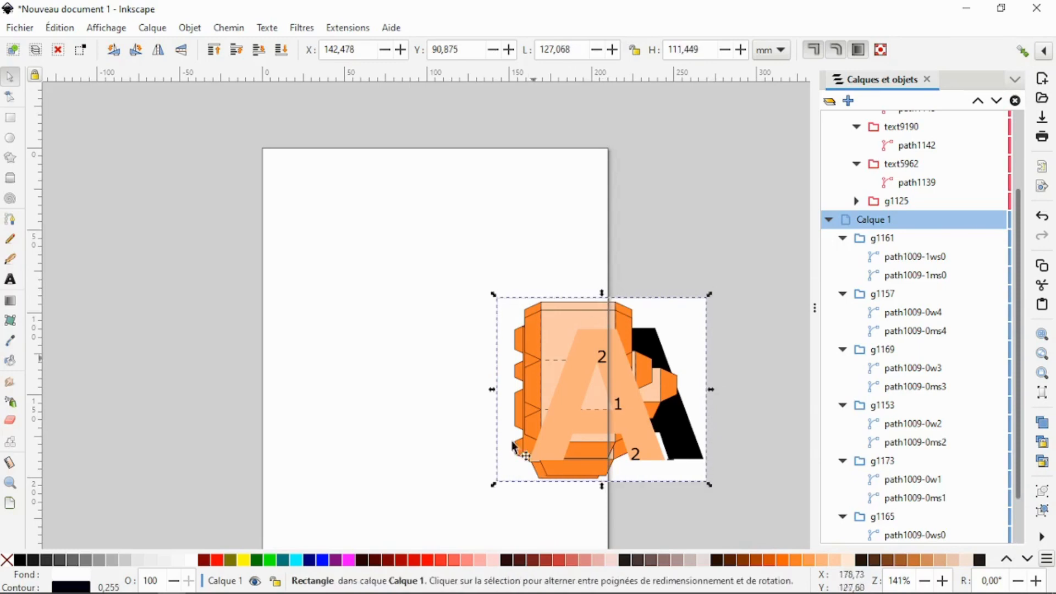
left_click_drag(493, 392, 507, 392)
left_click(696, 259)
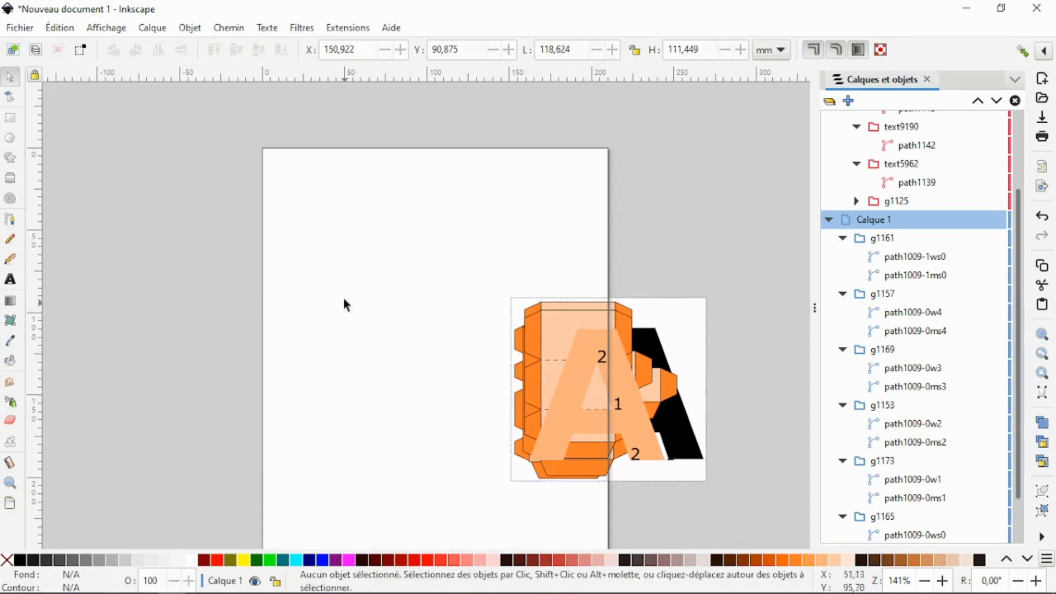
- Group all the stacked pieces with the white rectangle and move the group off the page to about X 235.4, Y -23.1 mm
left_click_drag(419, 254, 734, 529)
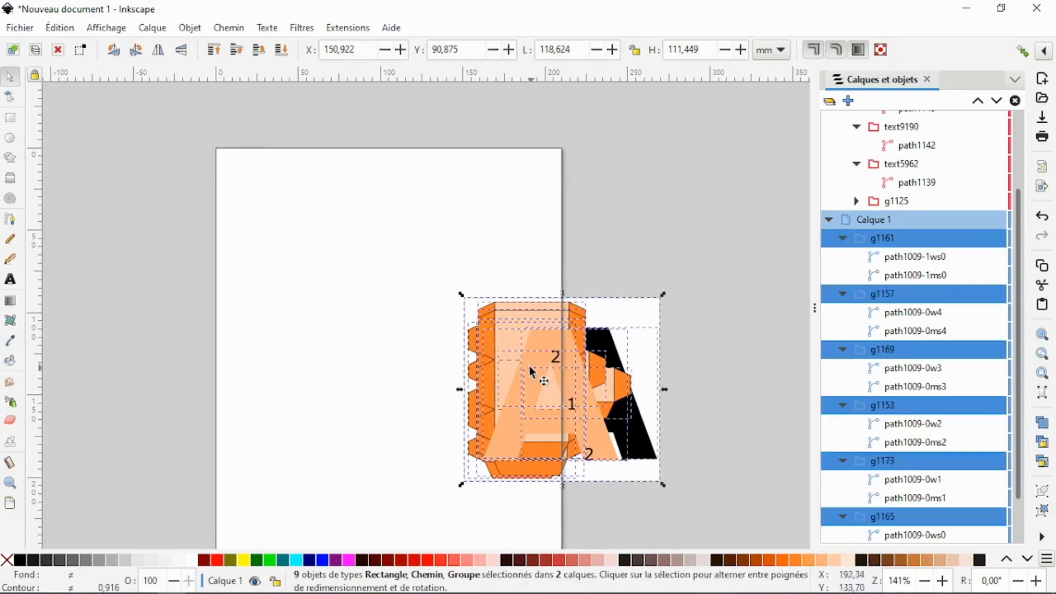
right_click(528, 365)
left_click(628, 428)
left_click_drag(539, 395, 682, 174)
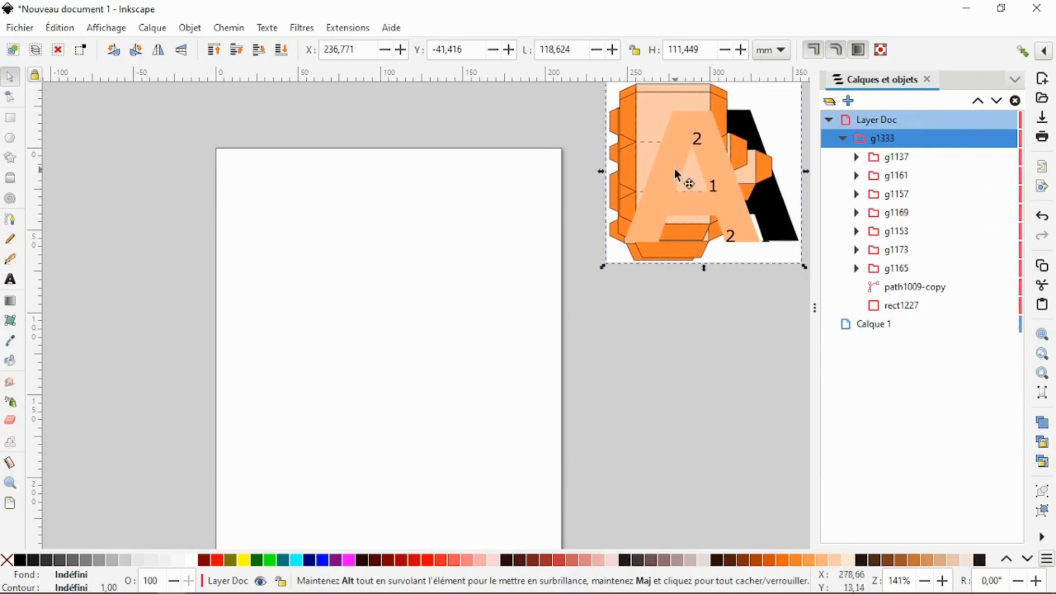
left_click_drag(675, 170, 675, 199)
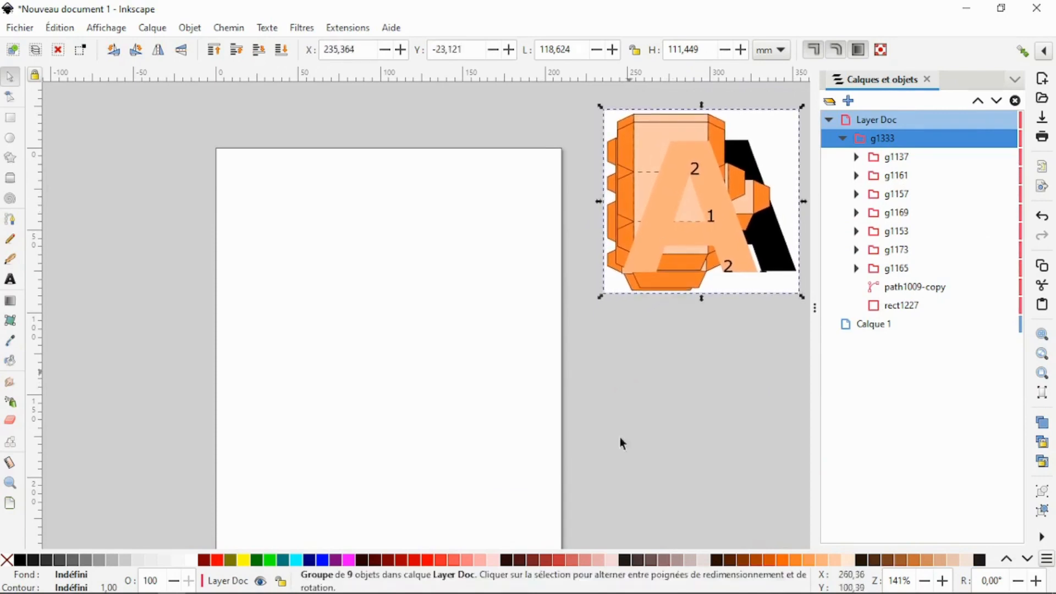
- Convert the white background rectangle rect1227 inside the group to a path
left_click(914, 306)
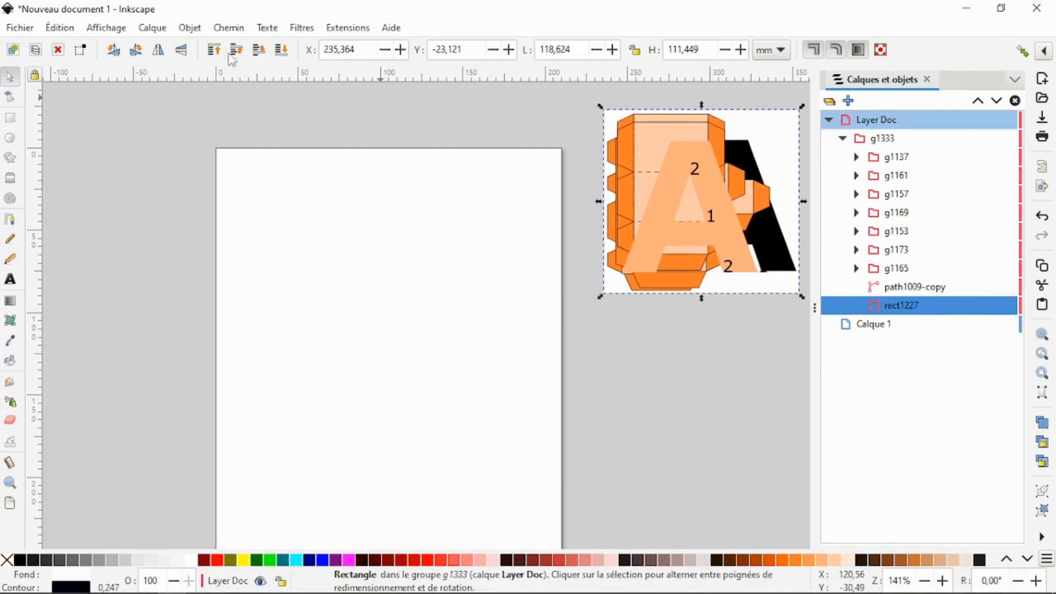
left_click(227, 29)
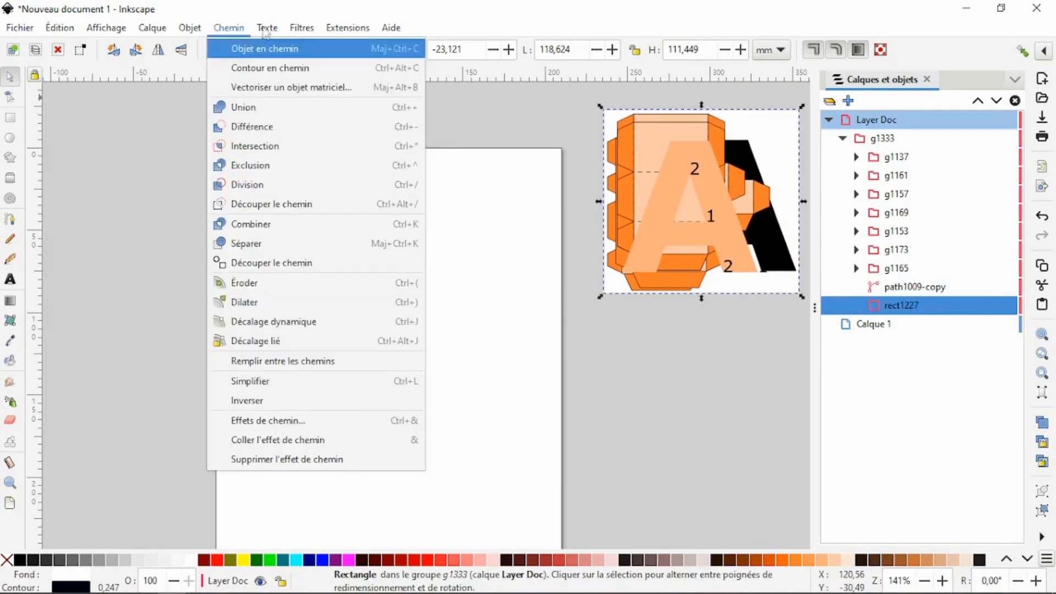
left_click(228, 28)
left_click(242, 48)
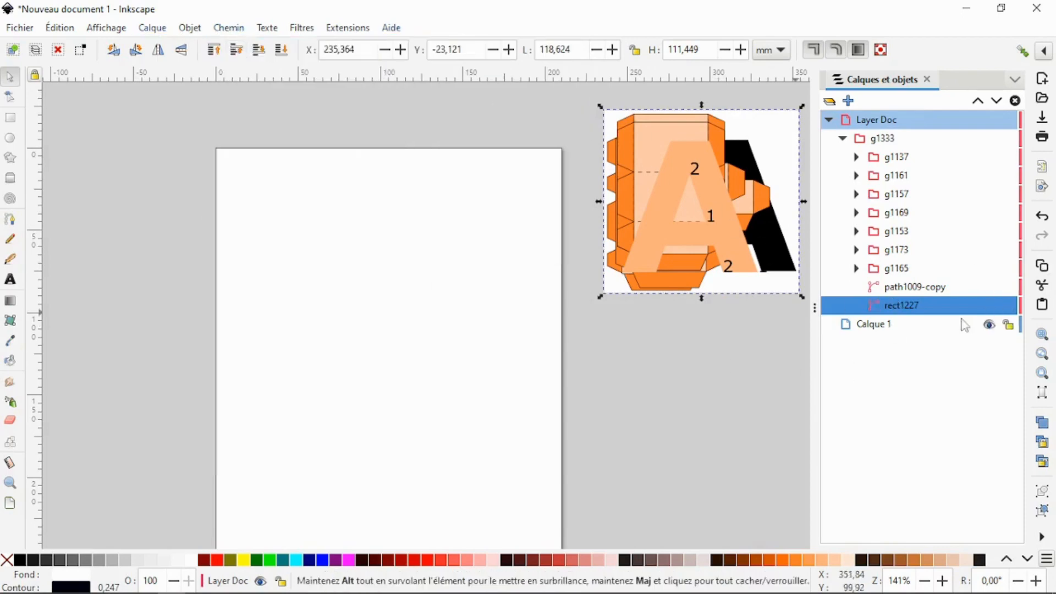
left_click(716, 317)
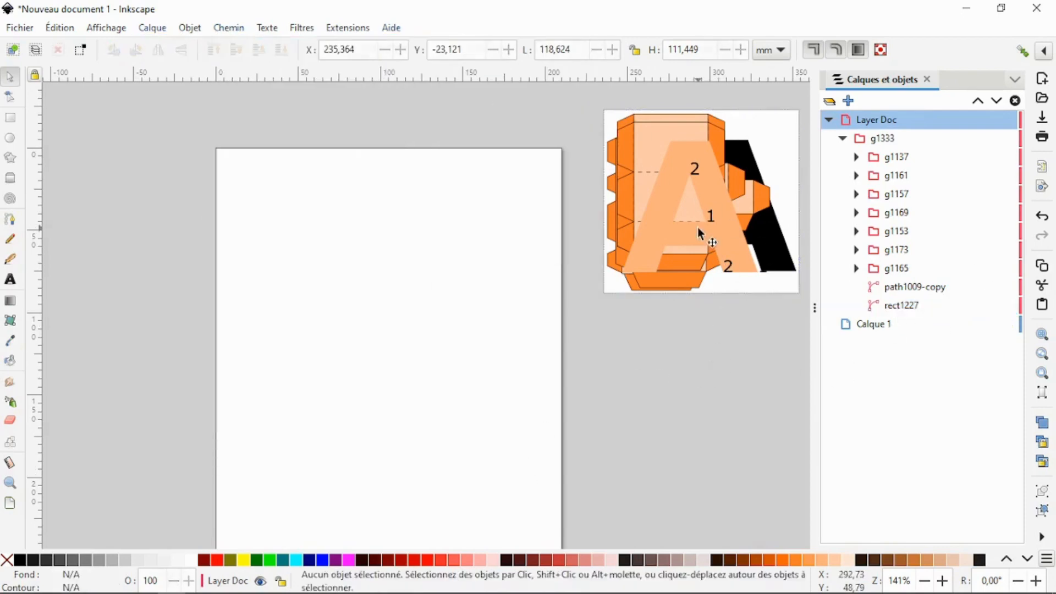
left_click_drag(698, 225, 716, 203)
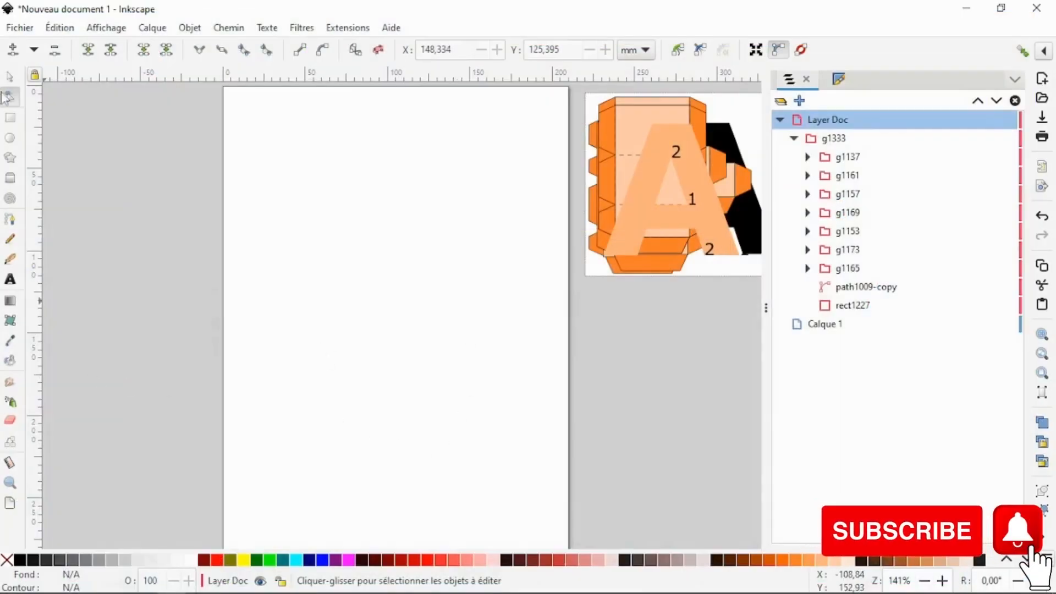
- Add the letter T to the empty page as sans-serif bold text at 30 pt
left_click(9, 77)
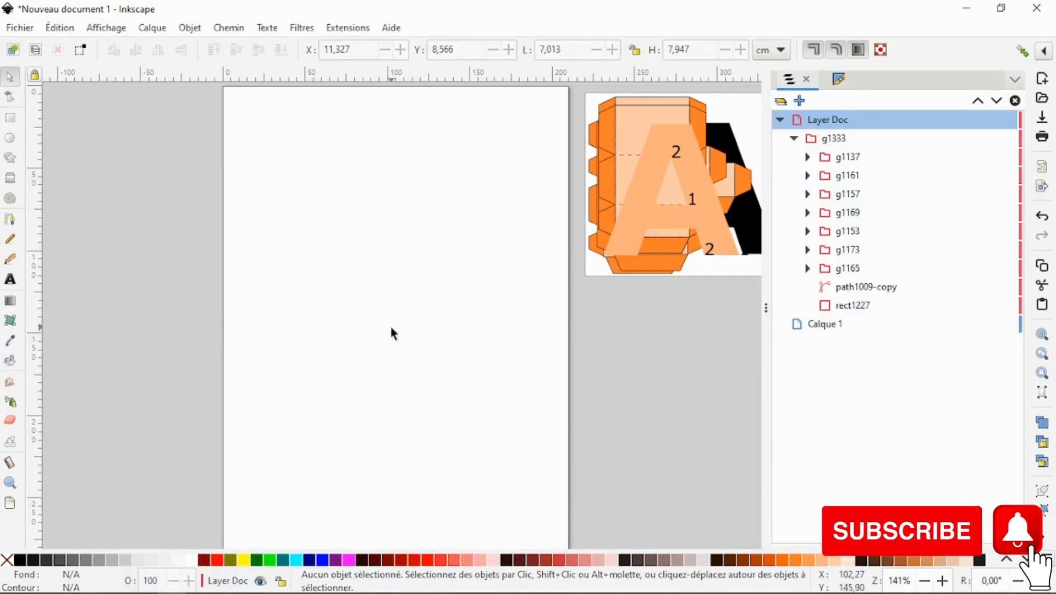
key("t")
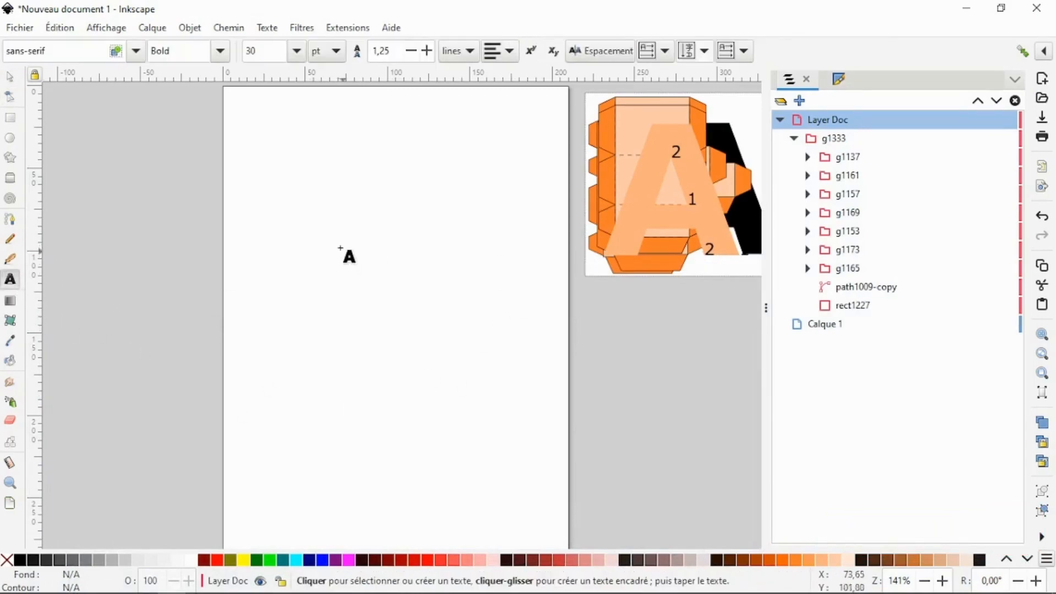
left_click(340, 242)
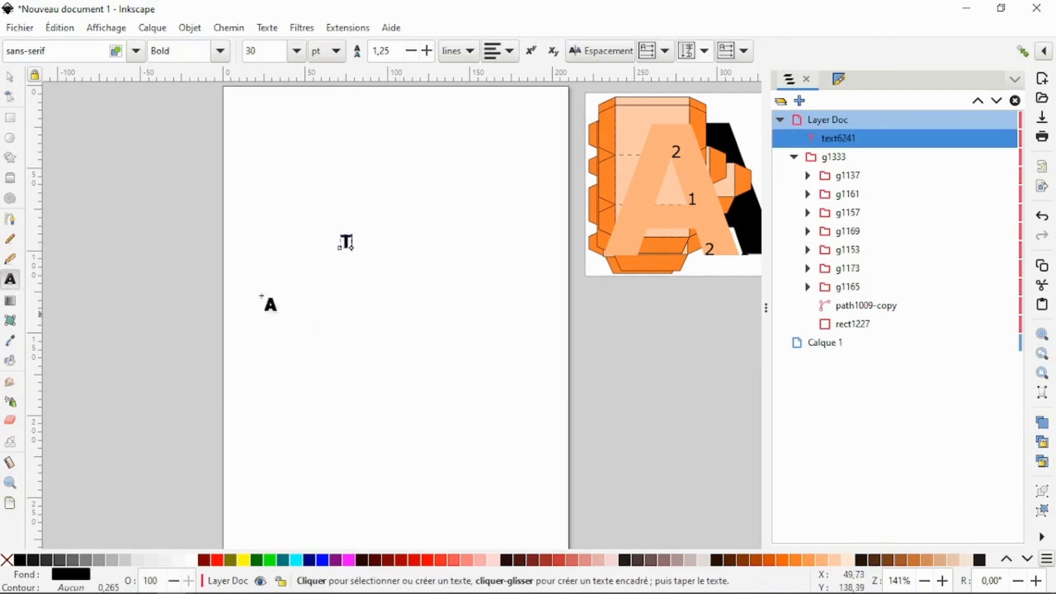
- Enlarge the T to about 6.64 × 7.53 cm, place it at about X 13.25, Y 9.74 cm, and fill it with green
left_click(11, 79)
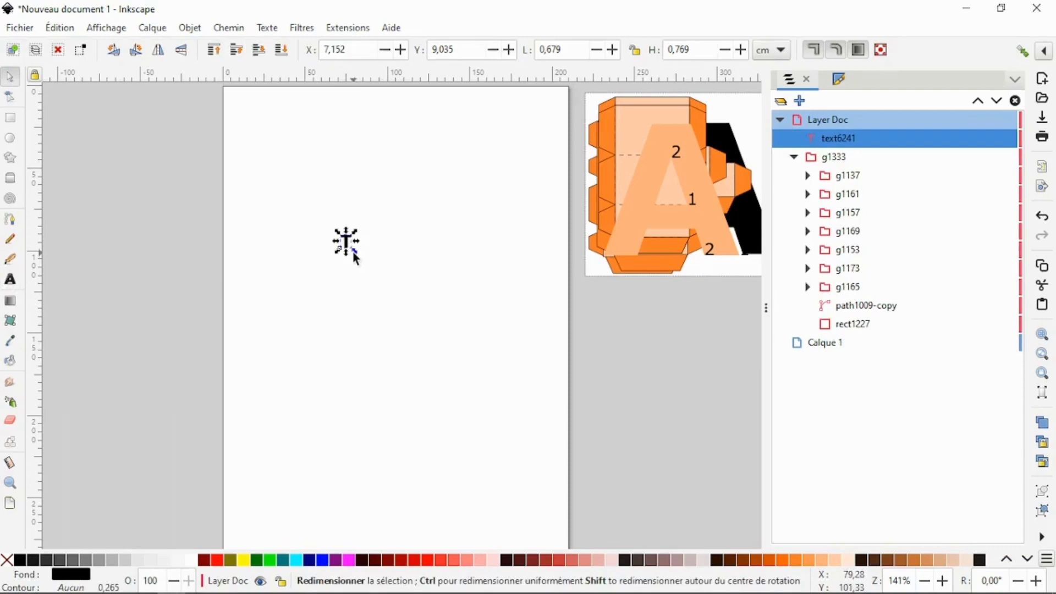
left_click_drag(354, 252, 460, 361)
left_click_drag(390, 302, 493, 313)
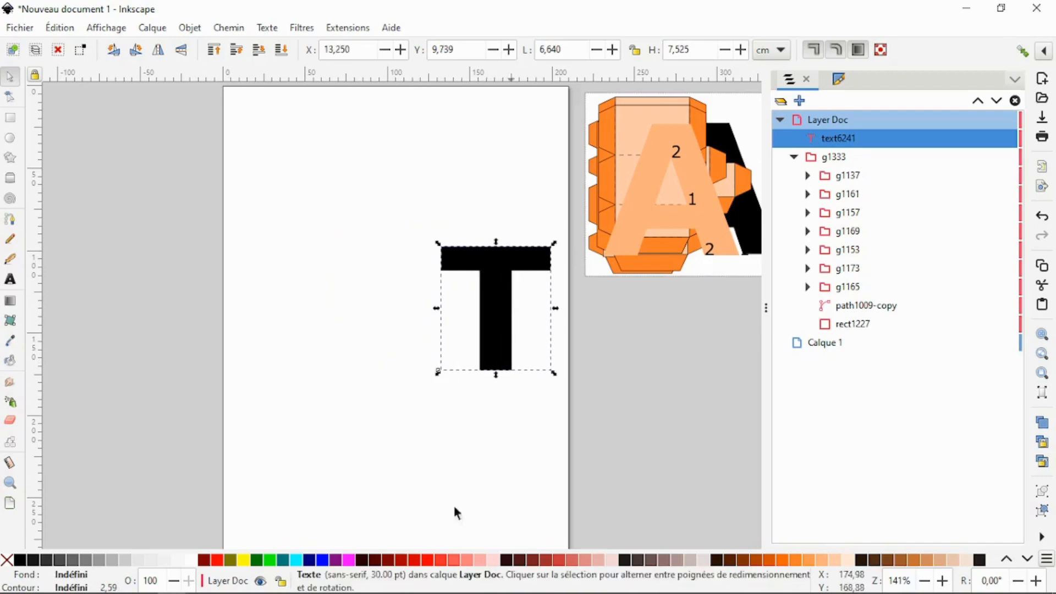
left_click(269, 560)
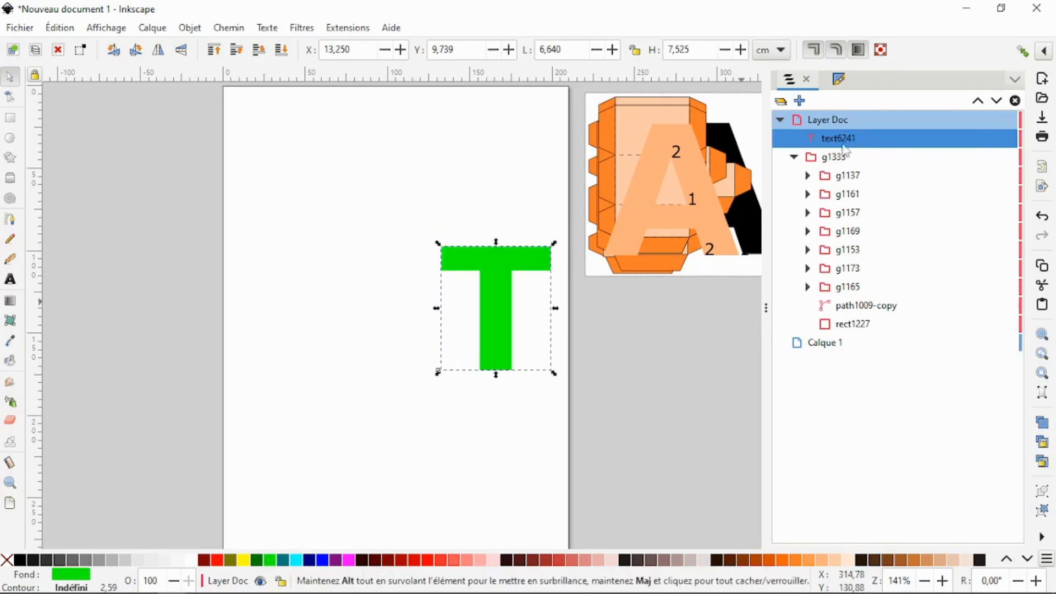
- Convert the green T from text to a path and select all the nodes of path6243
left_click(9, 98)
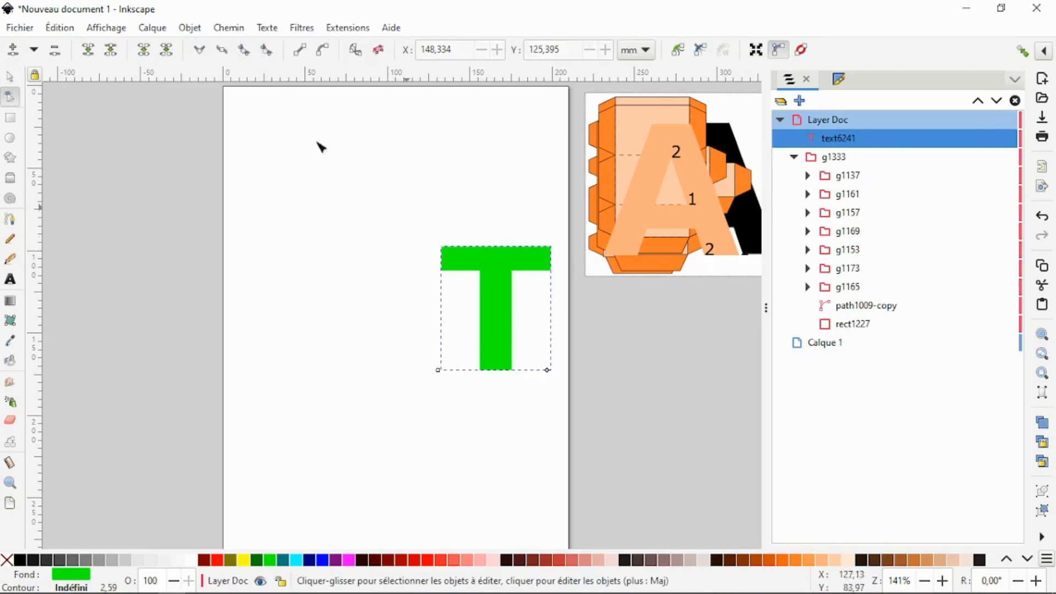
left_click(229, 27)
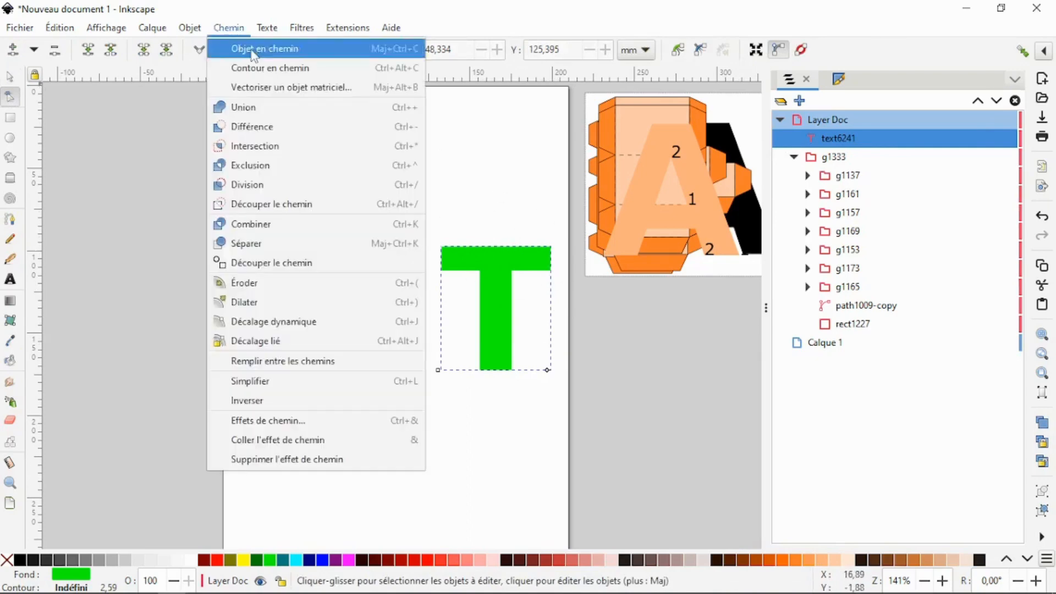
left_click(254, 49)
left_click(852, 157)
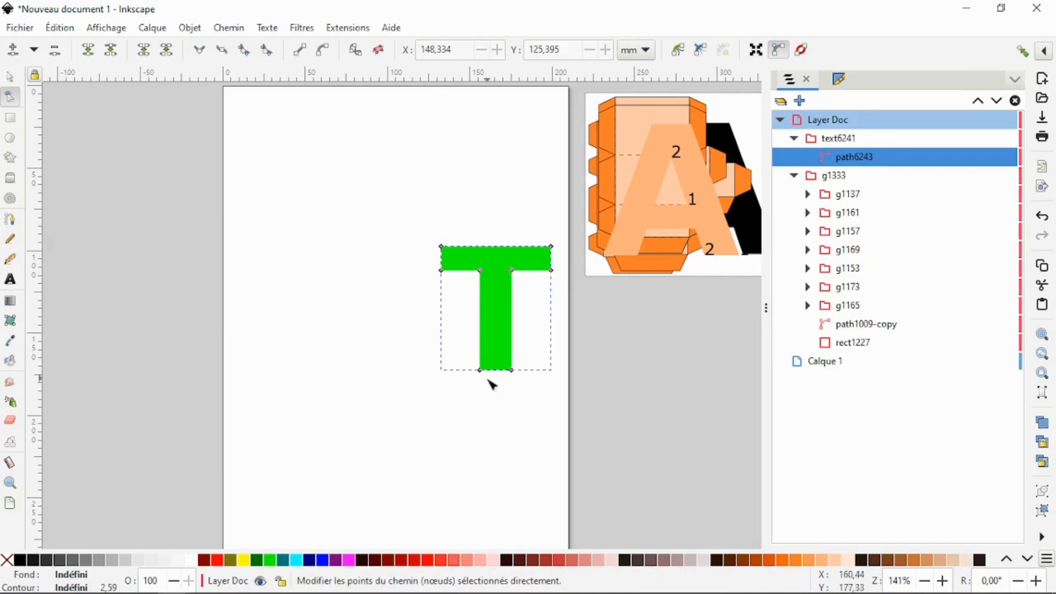
left_click_drag(420, 219, 569, 397)
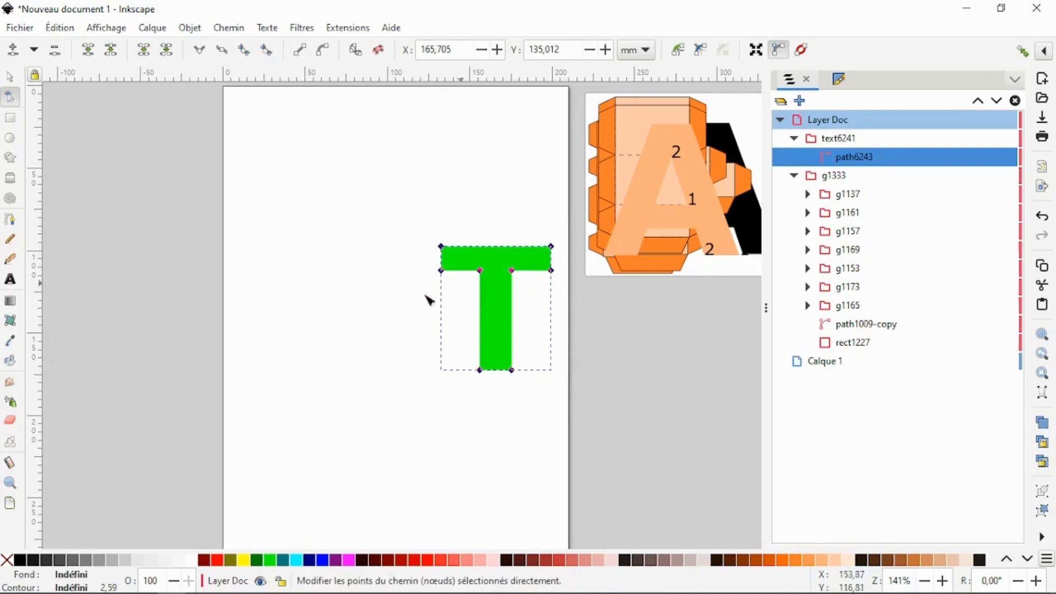
- Extrude the T path with Papercraft Extruder: width 3.5 cm, maximum length 20, tab angle 45°, tab height 0.5, dashline length 0
left_click(9, 77)
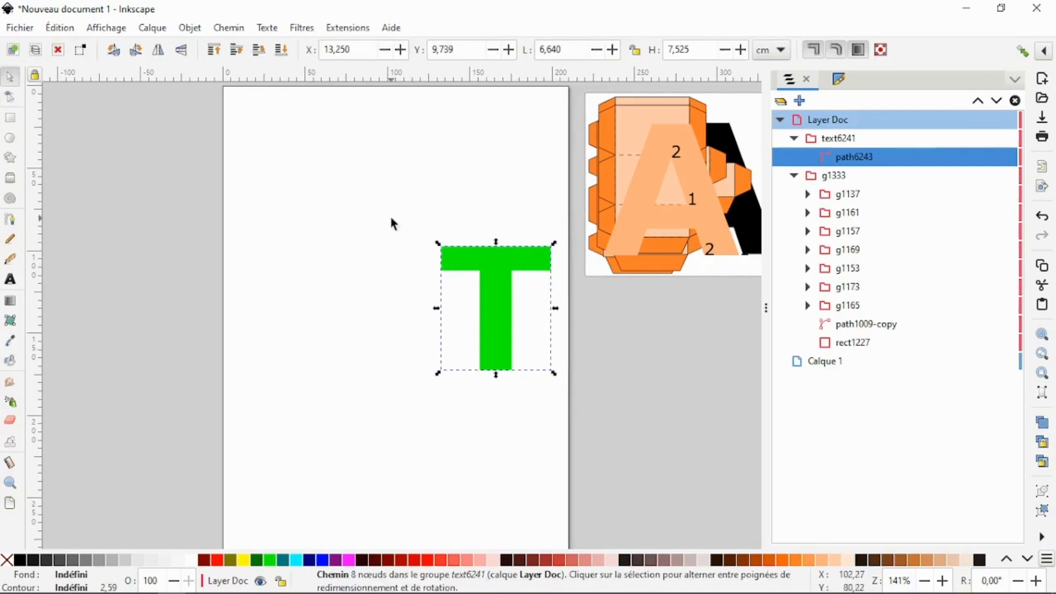
left_click_drag(391, 221, 561, 407)
key("n")
left_click(349, 28)
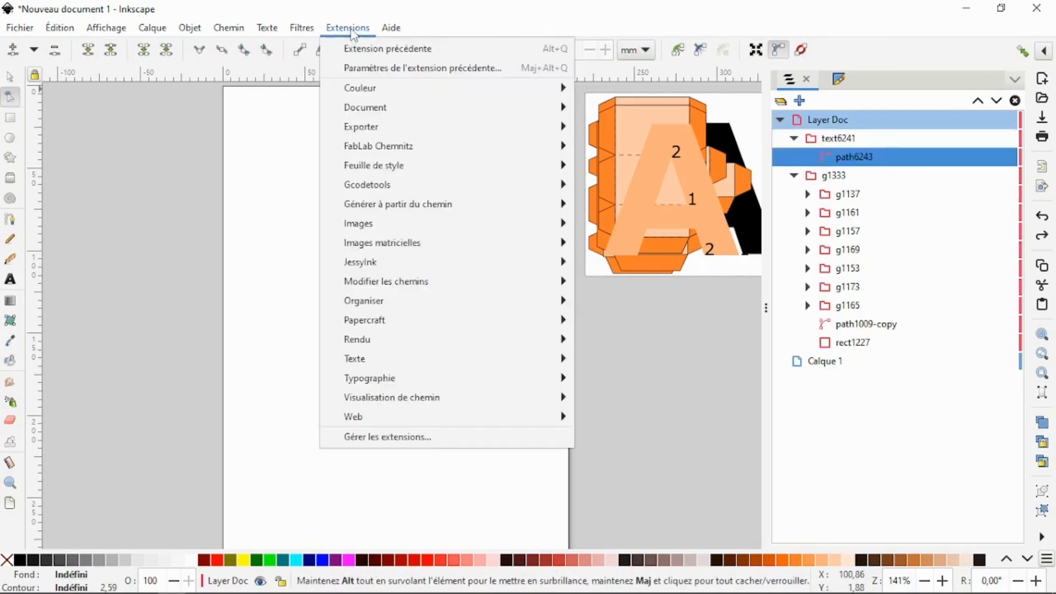
mouse_move(527, 327)
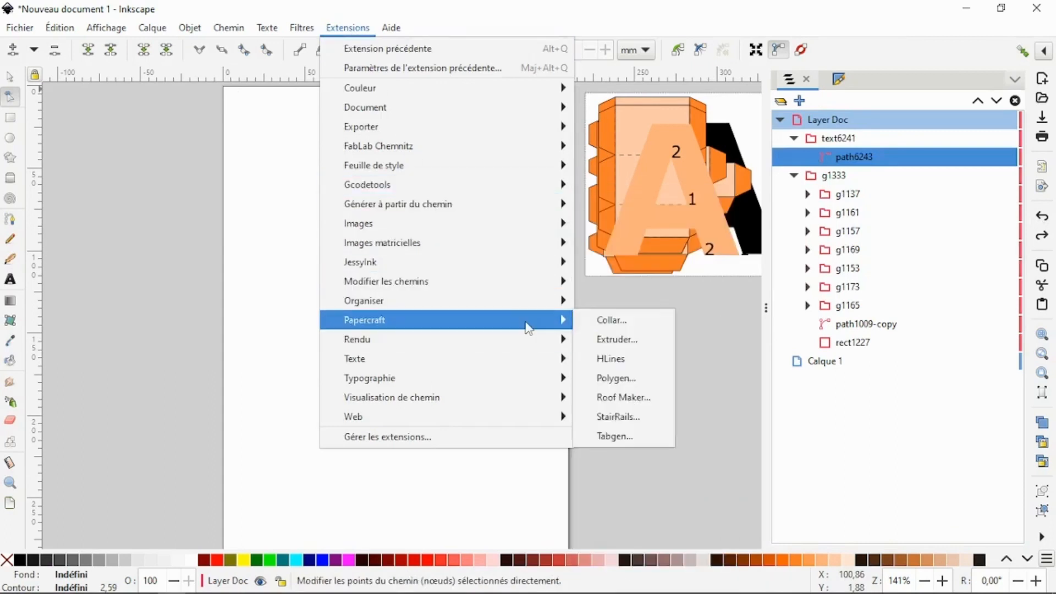
left_click(627, 341)
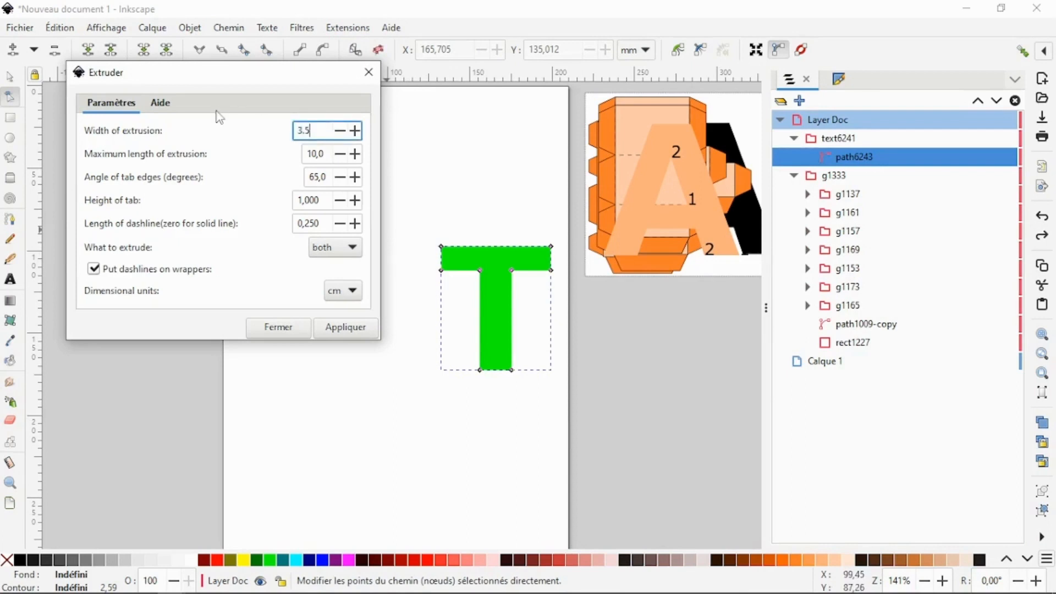
key("Tab")
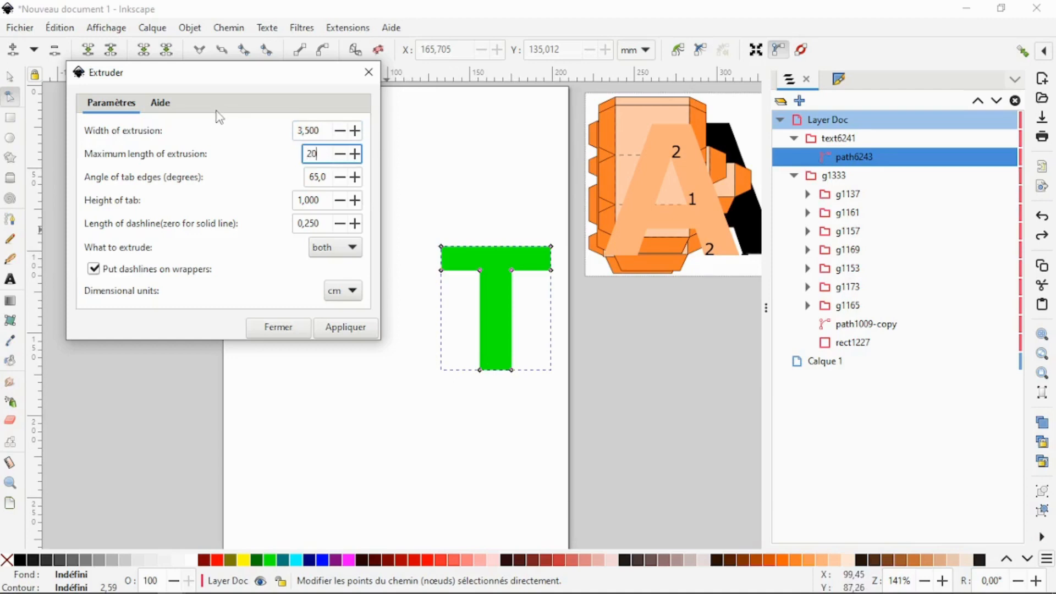
key("Tab")
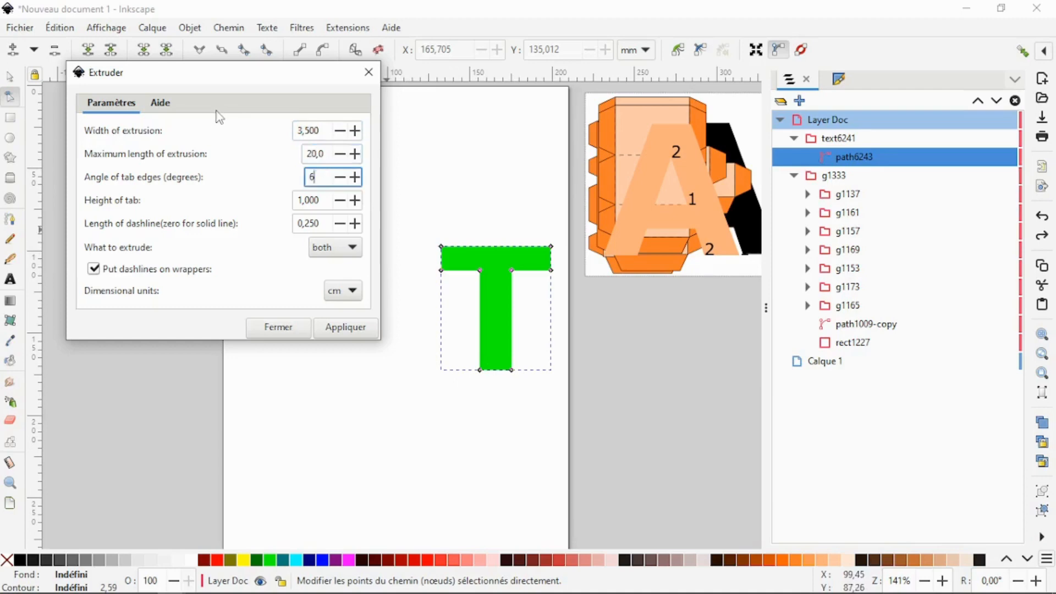
key("Tab")
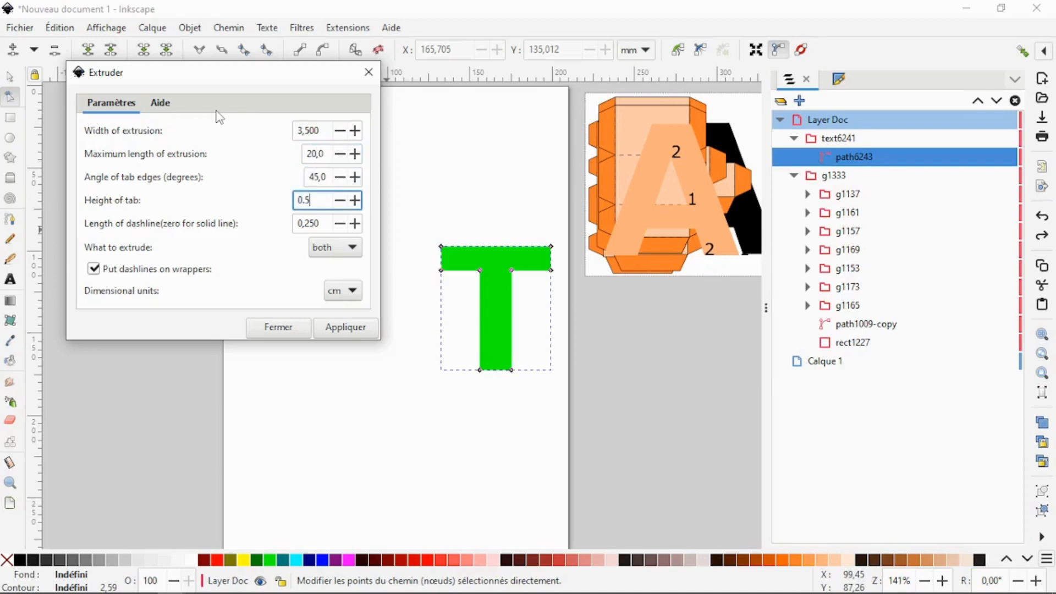
key("Tab")
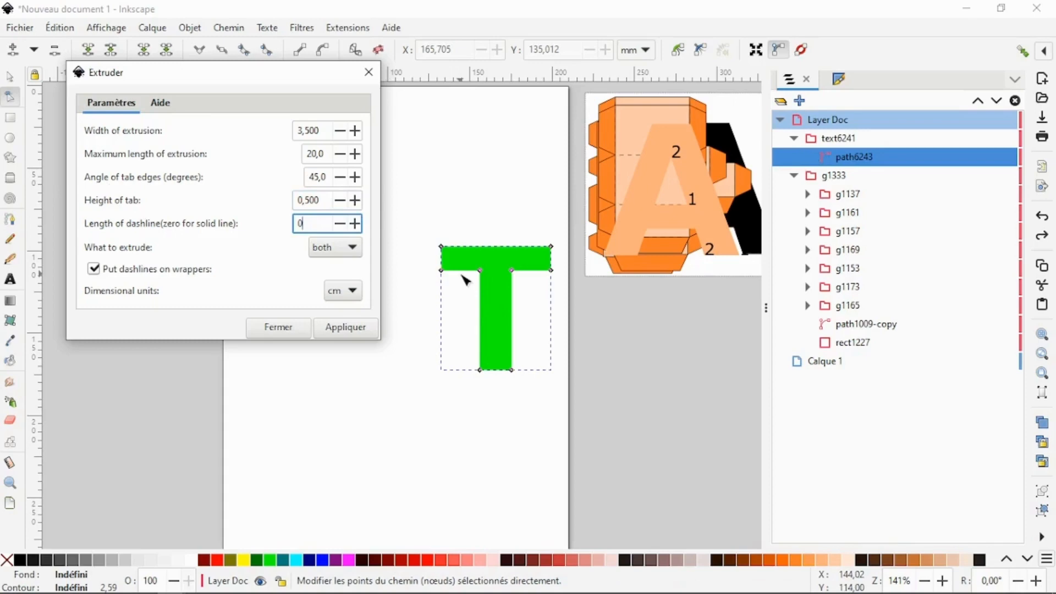
left_click(346, 328)
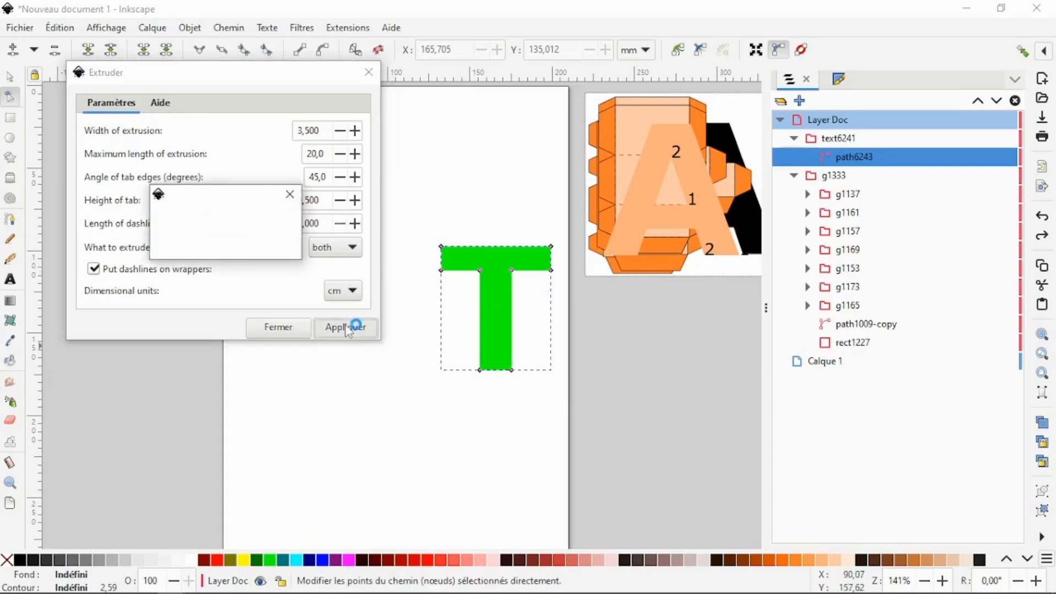
left_click(274, 334)
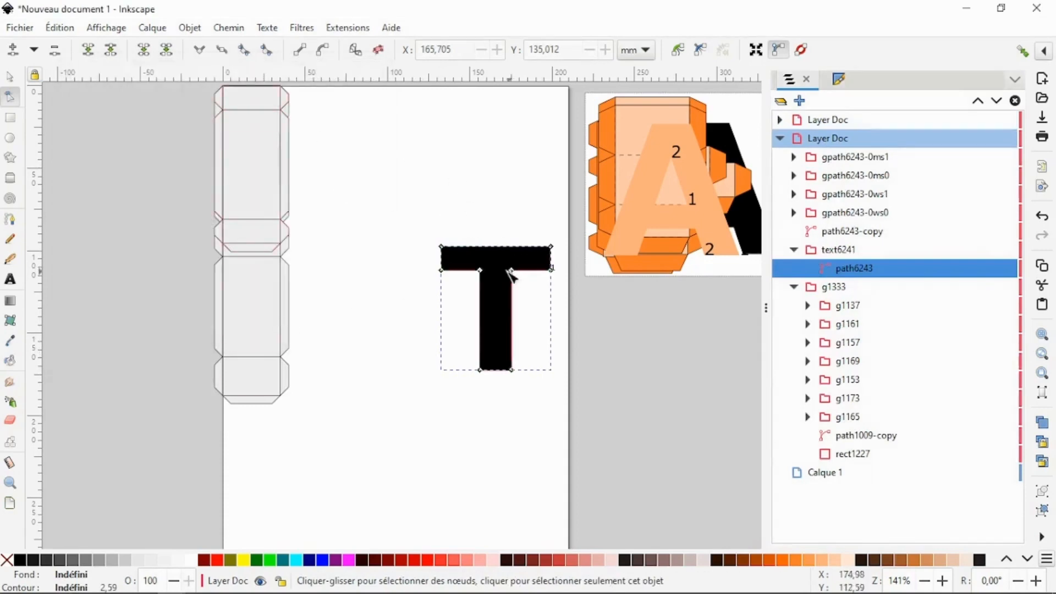
- Move the black T off the page beneath the letter A pieces, and group the green T with its two number labels
key("s")
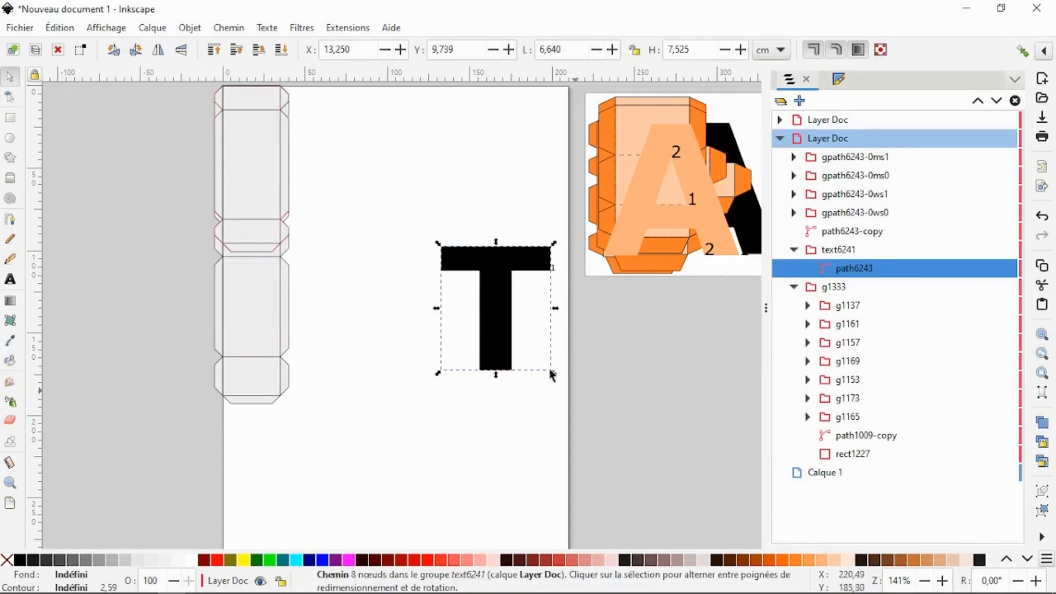
left_click_drag(500, 273, 708, 339)
left_click_drag(429, 216, 568, 397)
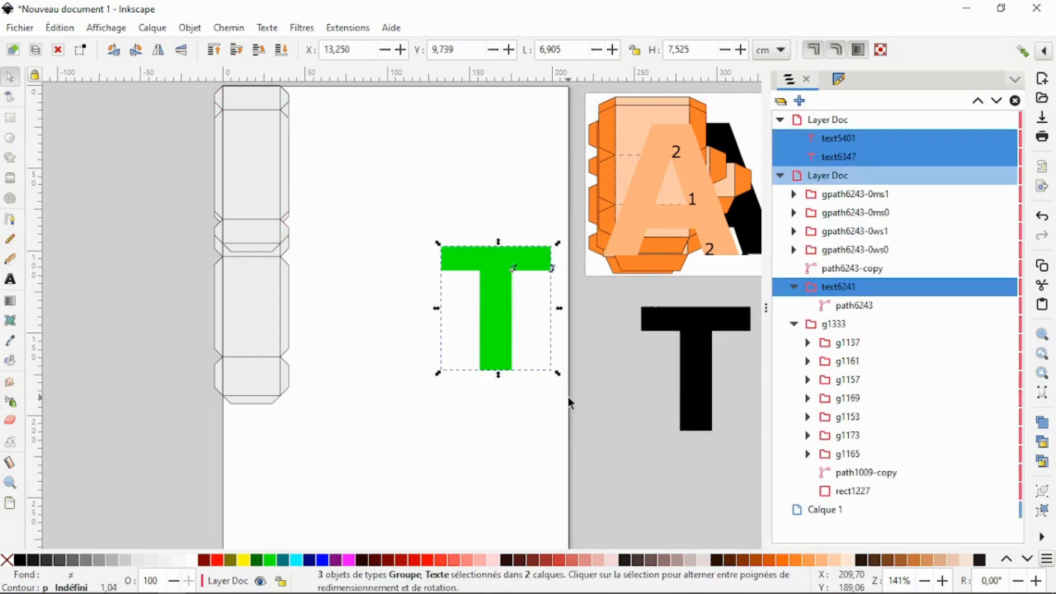
right_click(487, 310)
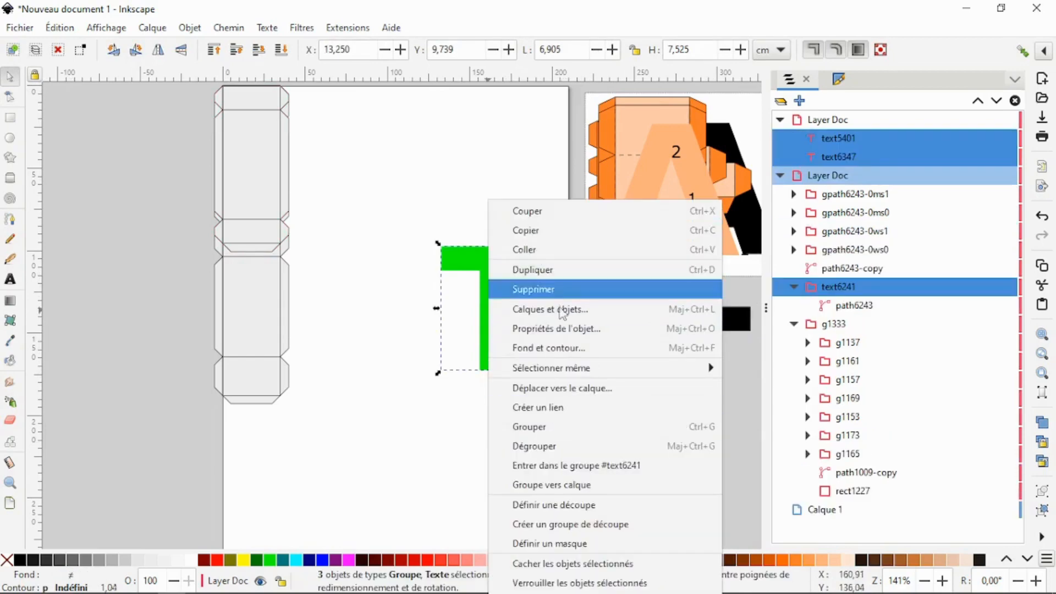
left_click(569, 428)
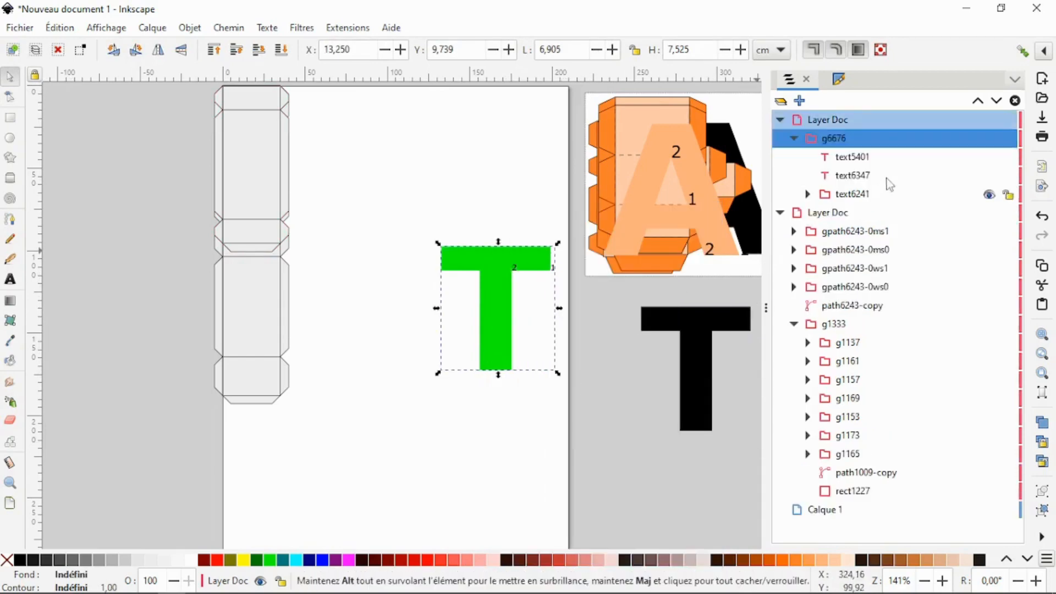
- Convert number labels text5401 and text6347 to paths, and move the green T group below the black T at about X 25.26, Y 22.17 cm
left_click(858, 158)
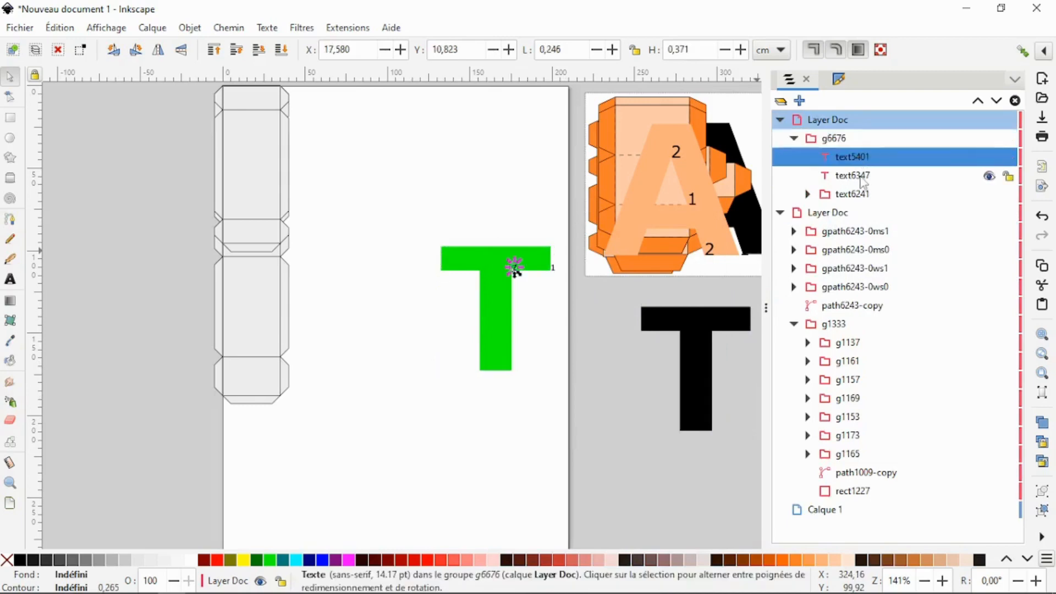
left_click(862, 181, "shift")
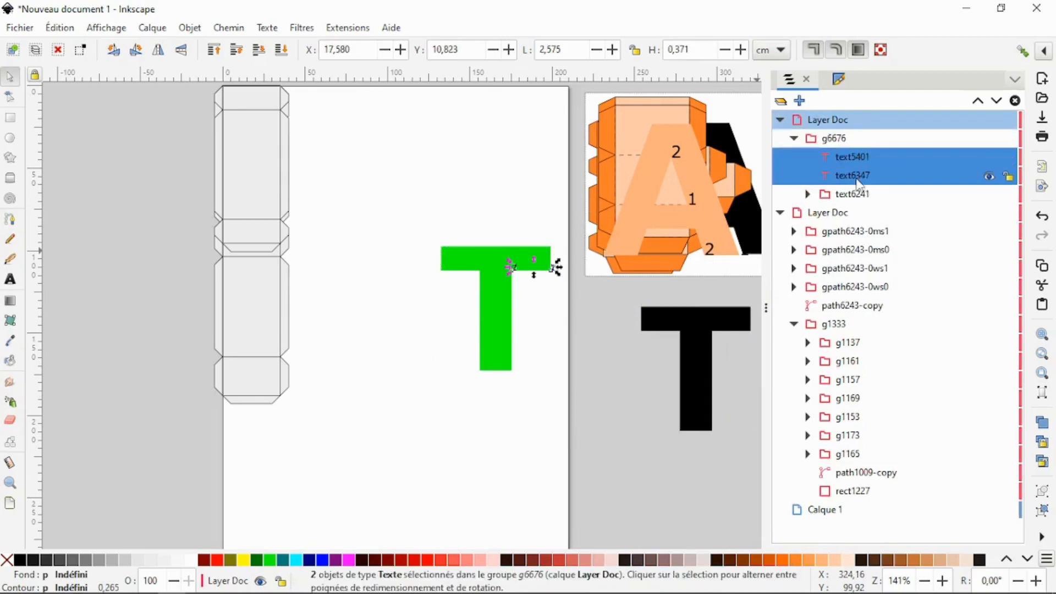
left_click(191, 28)
mouse_move(231, 34)
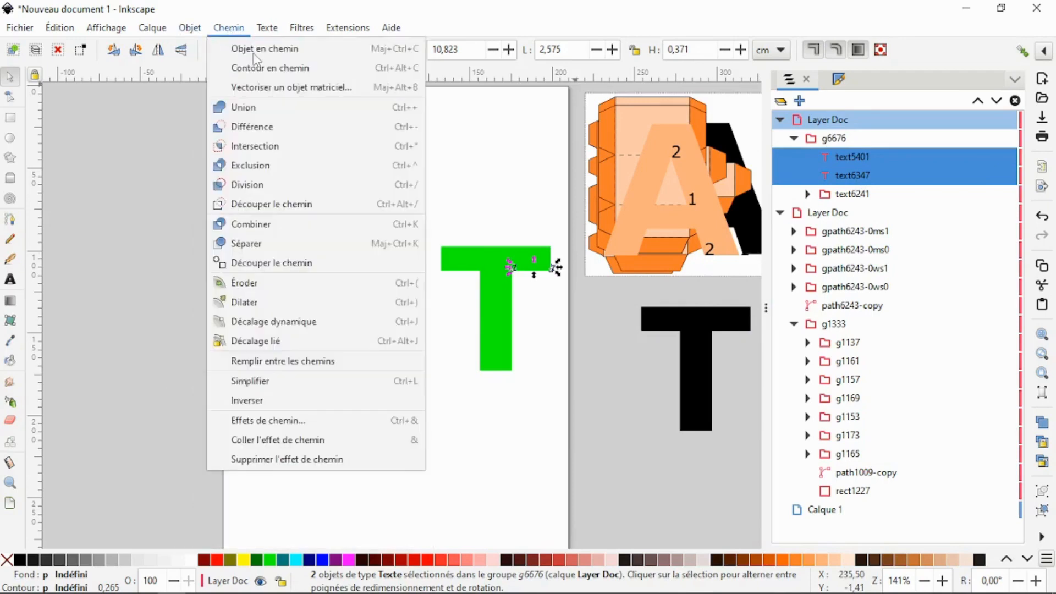
left_click(257, 50)
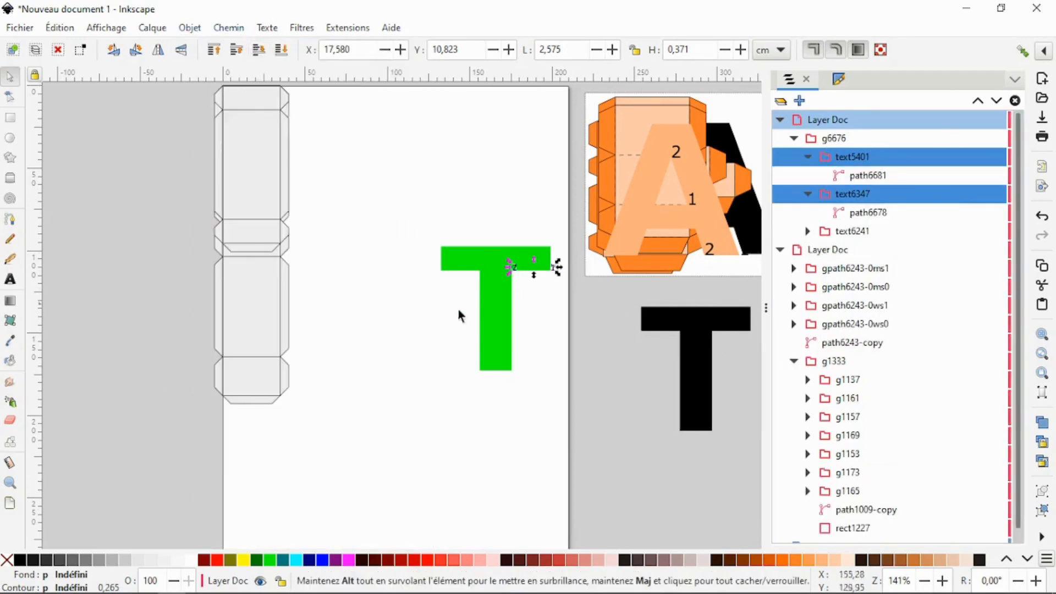
left_click_drag(491, 278, 693, 493)
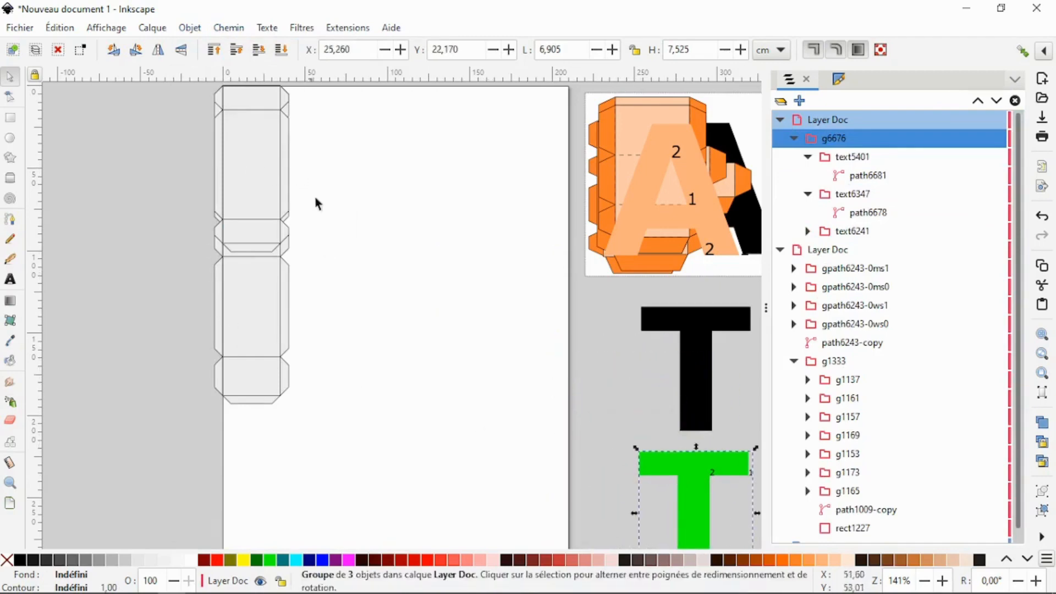
- Fill the four extruded strip groups, two tabbed models and two plain wrappers, with green
scroll(335, 368, "up", 3)
scroll(334, 366, "down", 3)
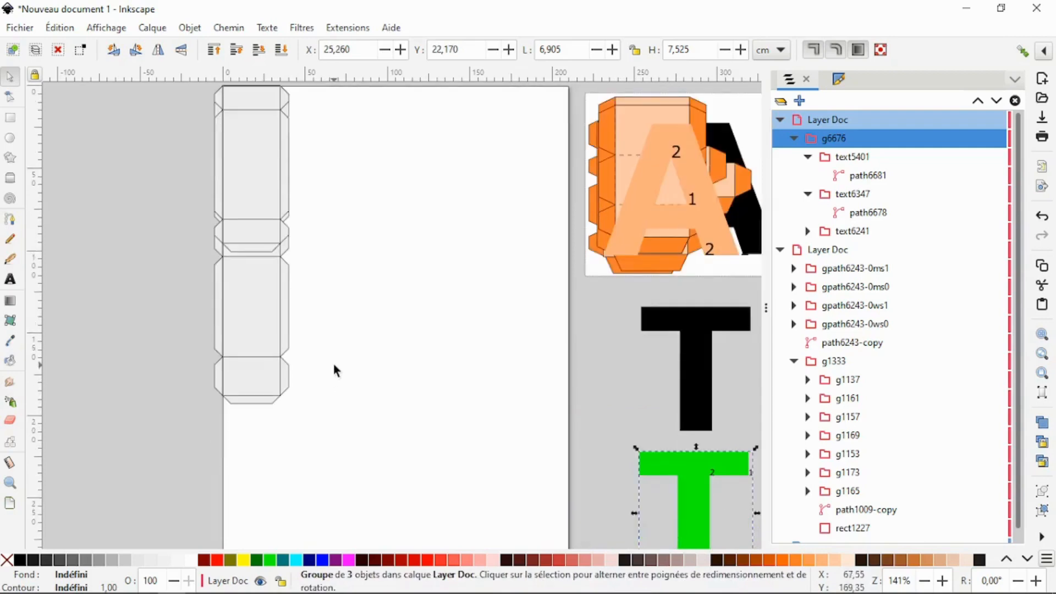
scroll(334, 366, "up", 3)
scroll(205, 170, "down", 3)
scroll(227, 187, "up", 3)
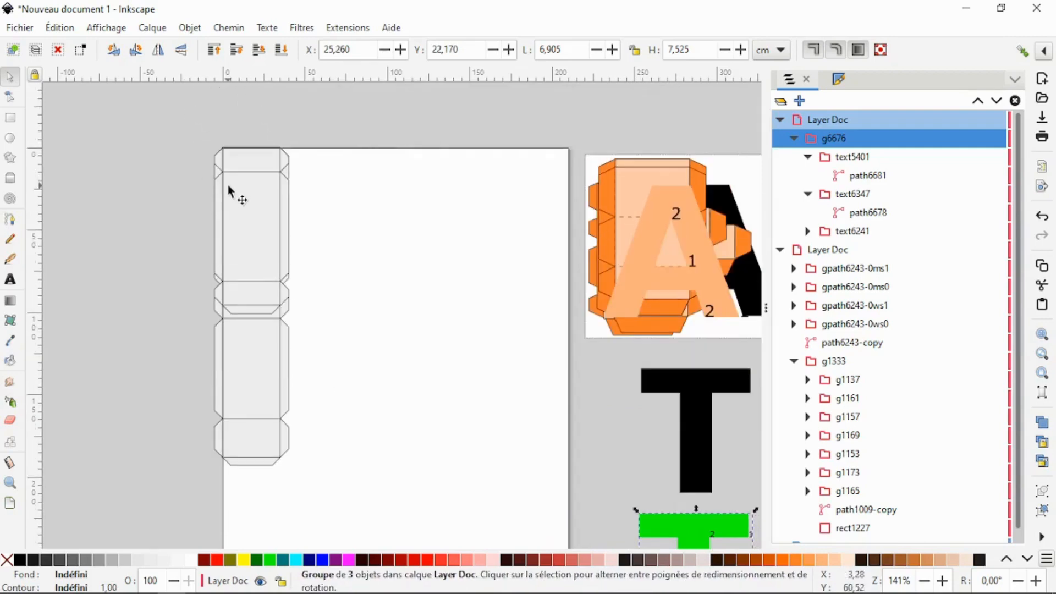
left_click_drag(169, 129, 332, 495)
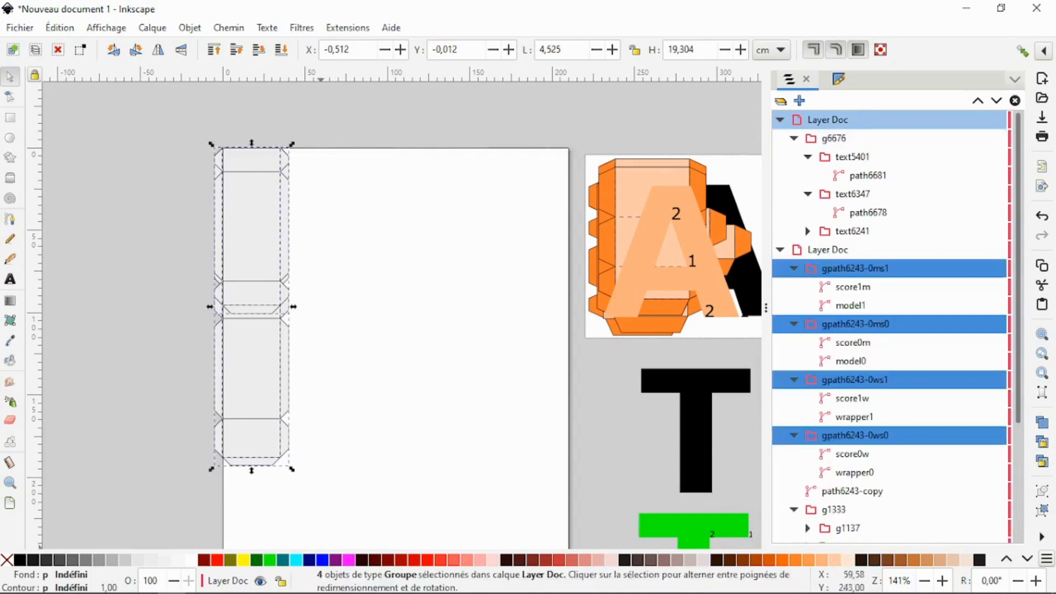
left_click(275, 560)
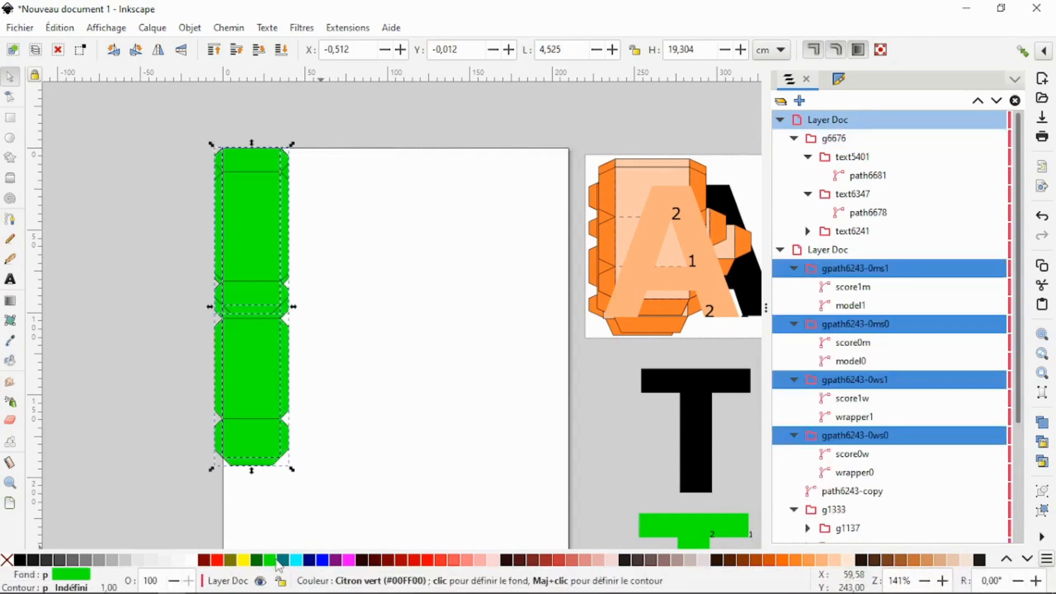
- Separate the four overlapping green strips, spreading the tabbed ones over the page and the plain ones toward the page's left edge and beyond
left_click(342, 293)
left_click_drag(253, 224, 535, 166)
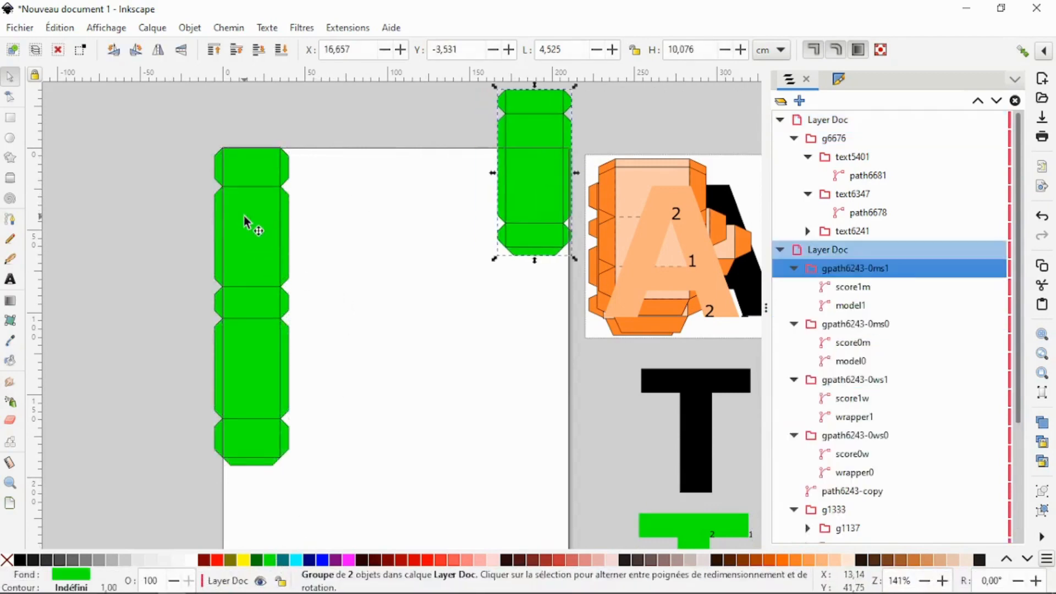
left_click_drag(261, 218, 437, 164)
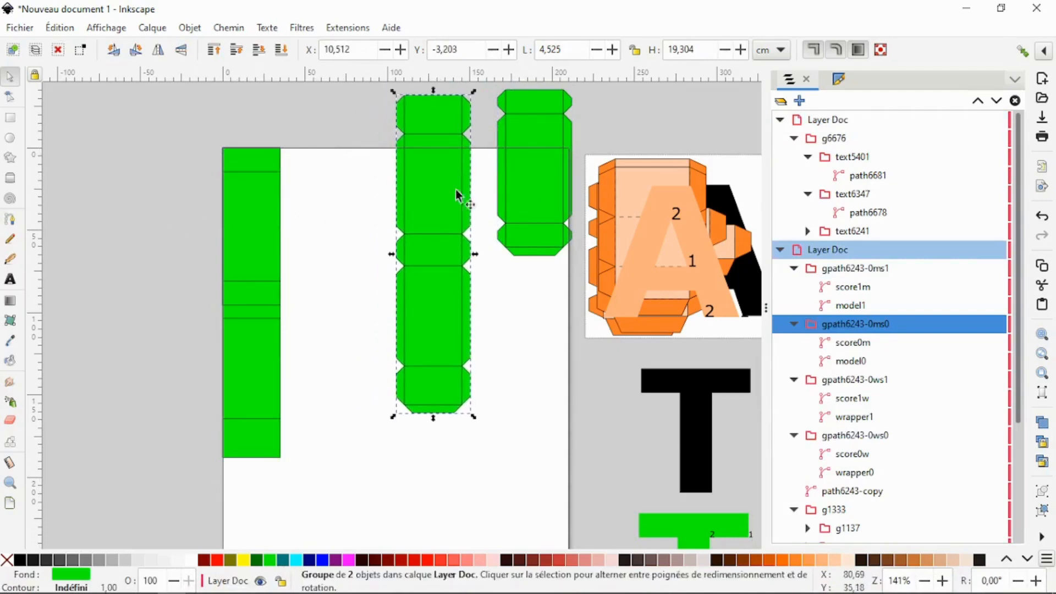
left_click_drag(224, 227, 111, 201)
left_click_drag(249, 245, 239, 174)
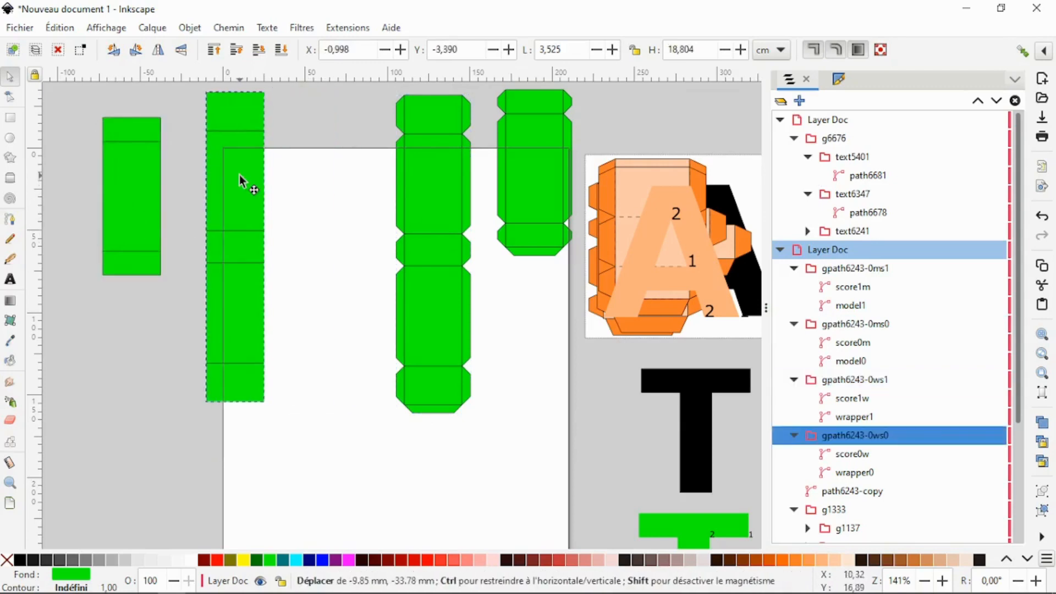
left_click_drag(130, 183, 166, 170)
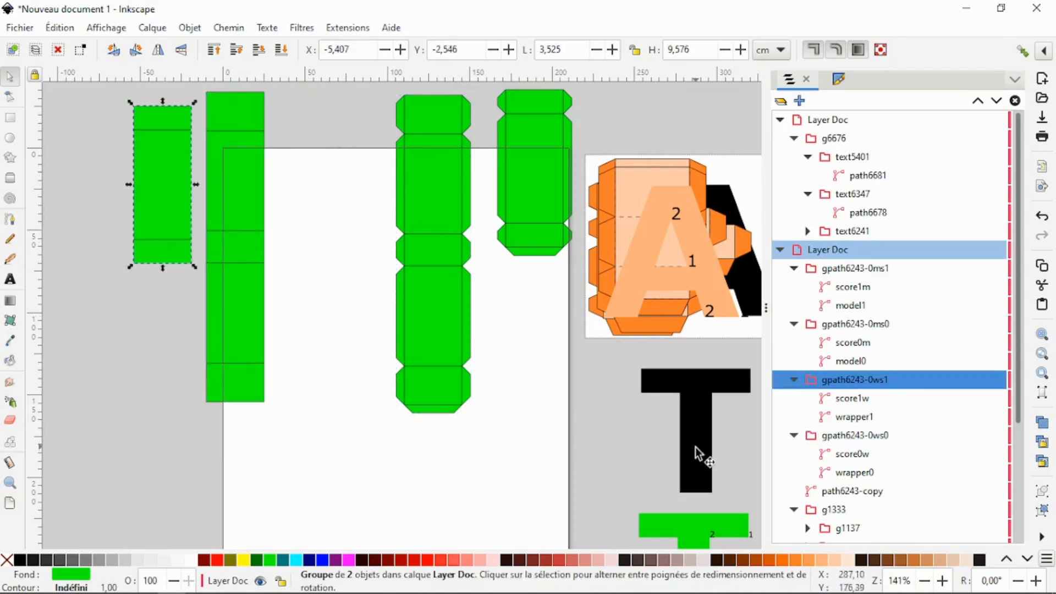
- Move the two tabbed strips closer to the plain ones, and fill both plain strips with yellow
mouse_move(1032, 586)
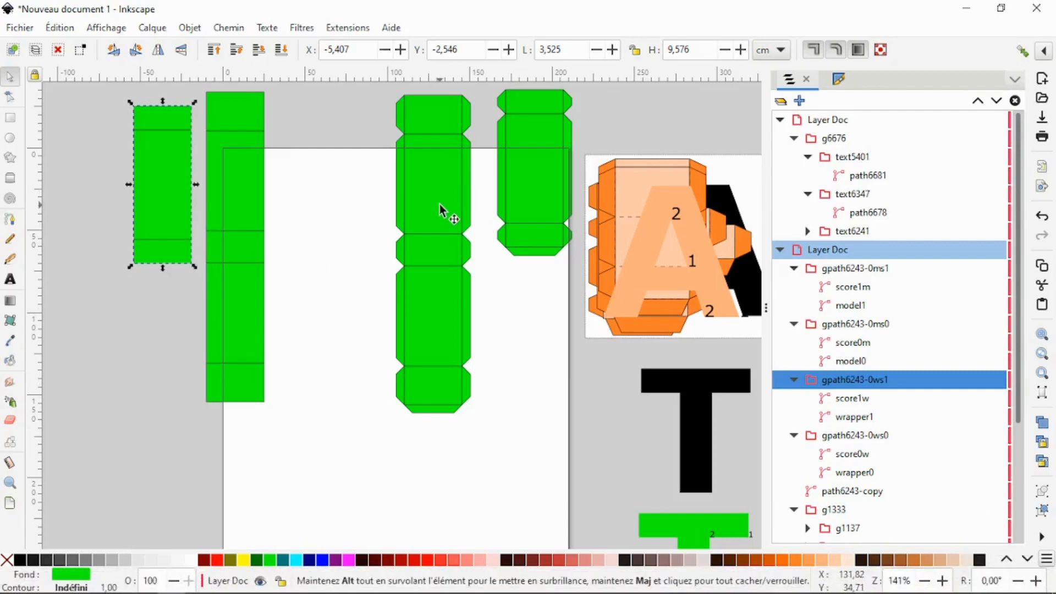
left_click_drag(438, 202, 379, 211)
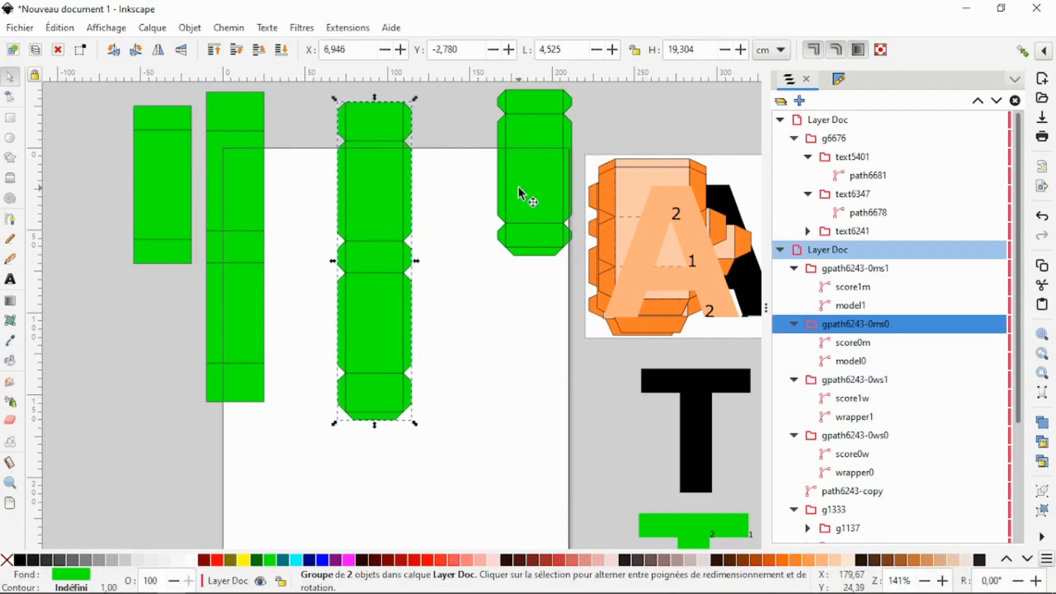
left_click_drag(477, 197, 455, 225)
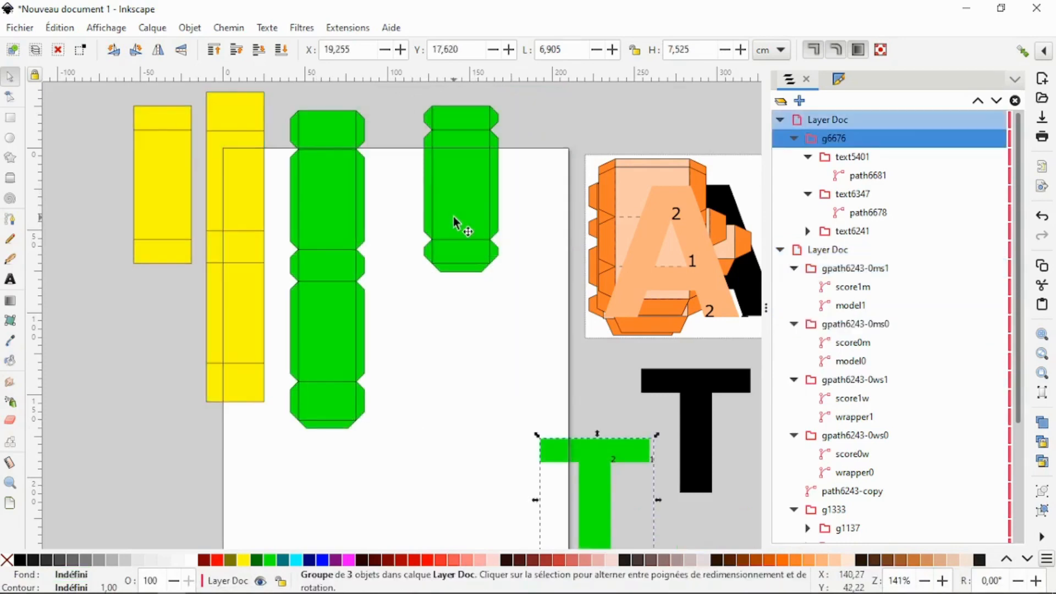
left_click_drag(453, 216, 407, 269)
left_click_drag(162, 212, 148, 238)
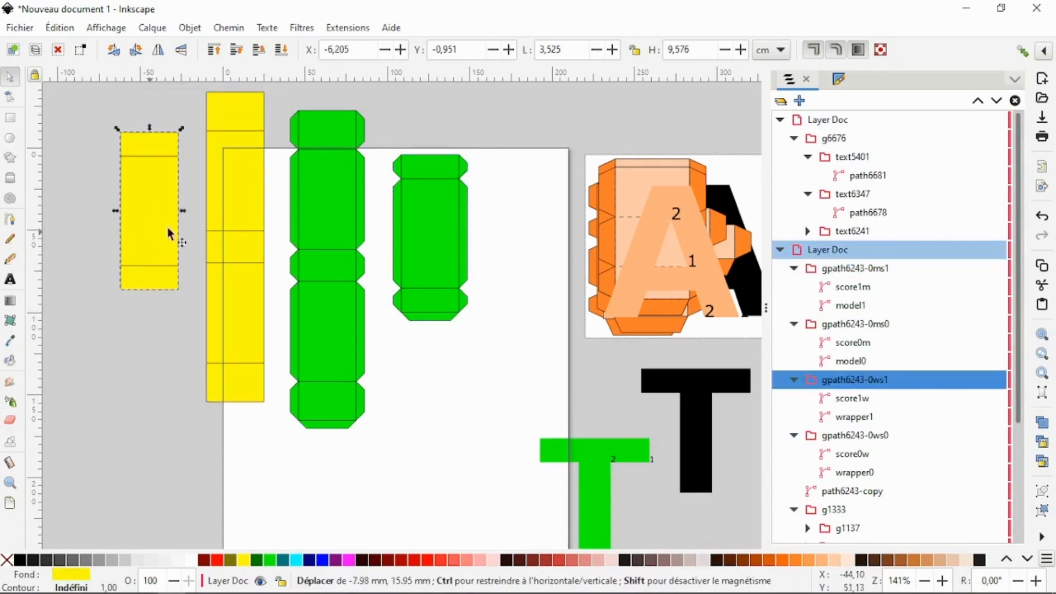
- Move the numbered green T group to about X 19.26, Y 16.03 cm, and select the short tabbed strip
left_click(427, 211)
left_click(306, 206)
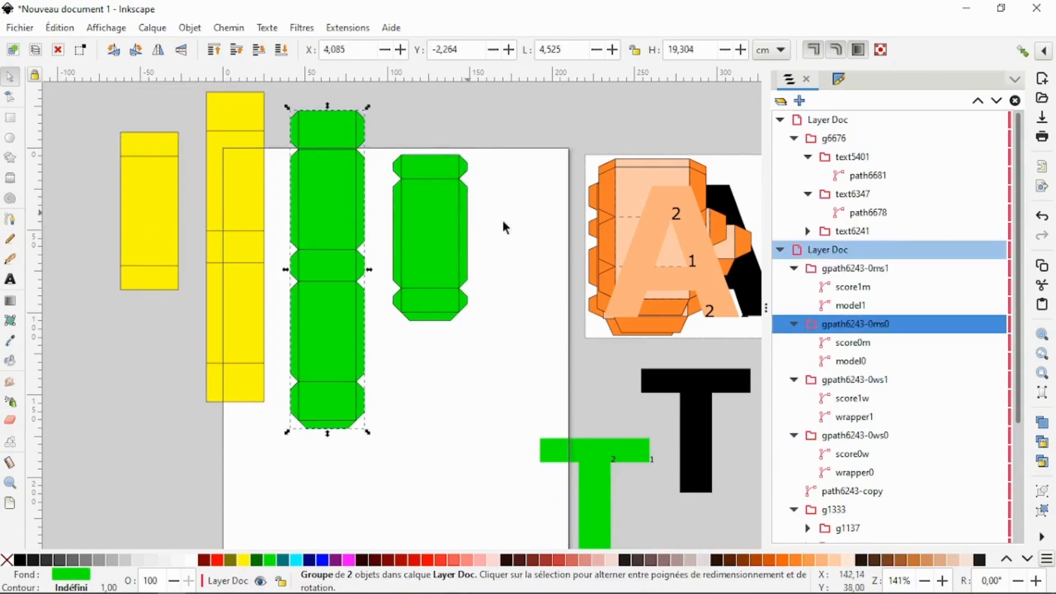
left_click(141, 174)
left_click(260, 150)
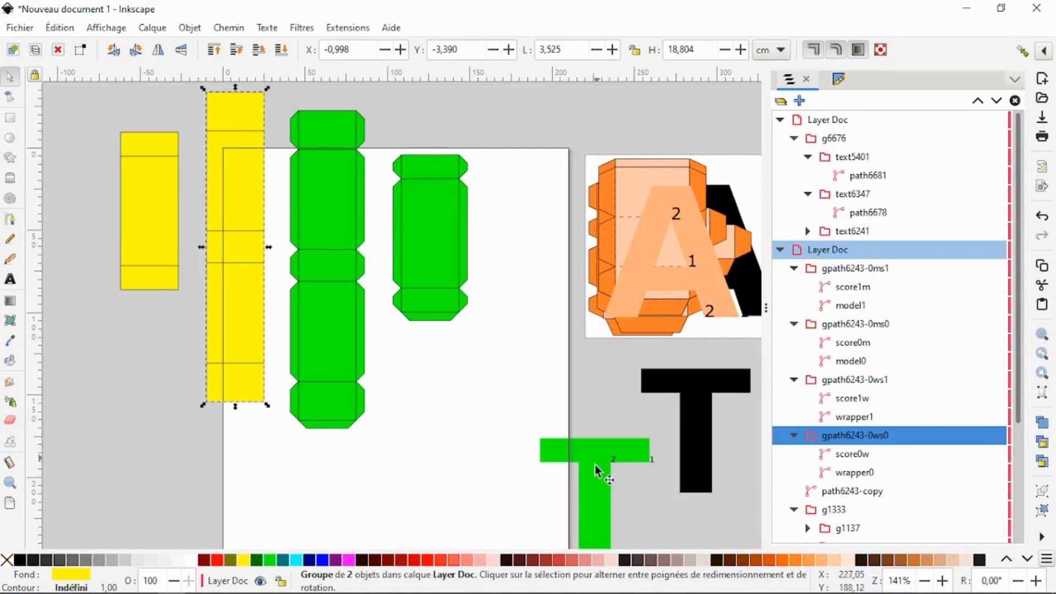
left_click_drag(596, 457, 595, 431)
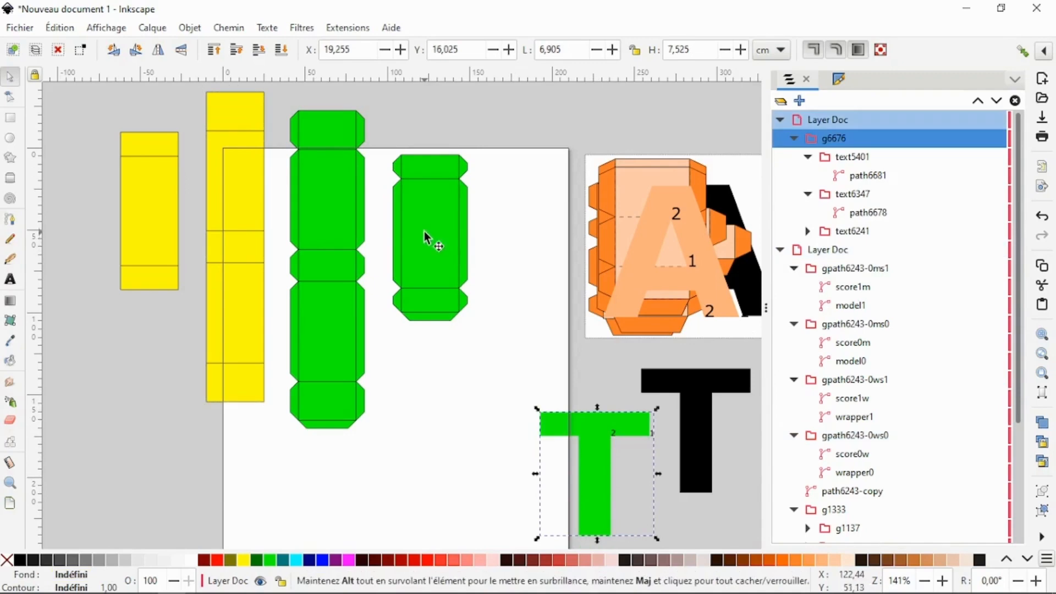
left_click(424, 231)
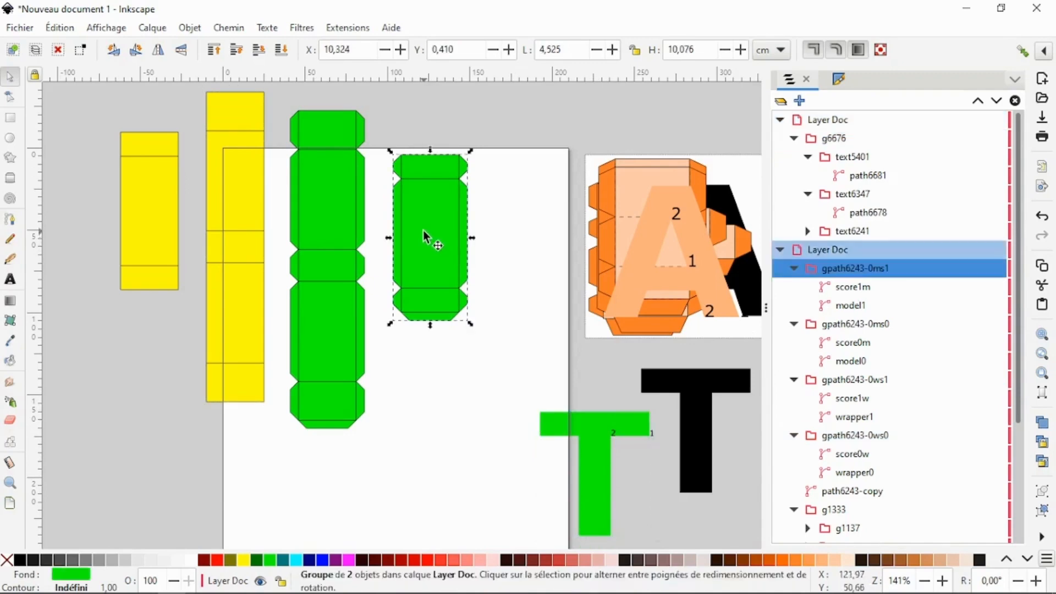
- Examine which score, model and wrapper paths make up the tabbed strips and the tall plain strip
left_click(850, 290)
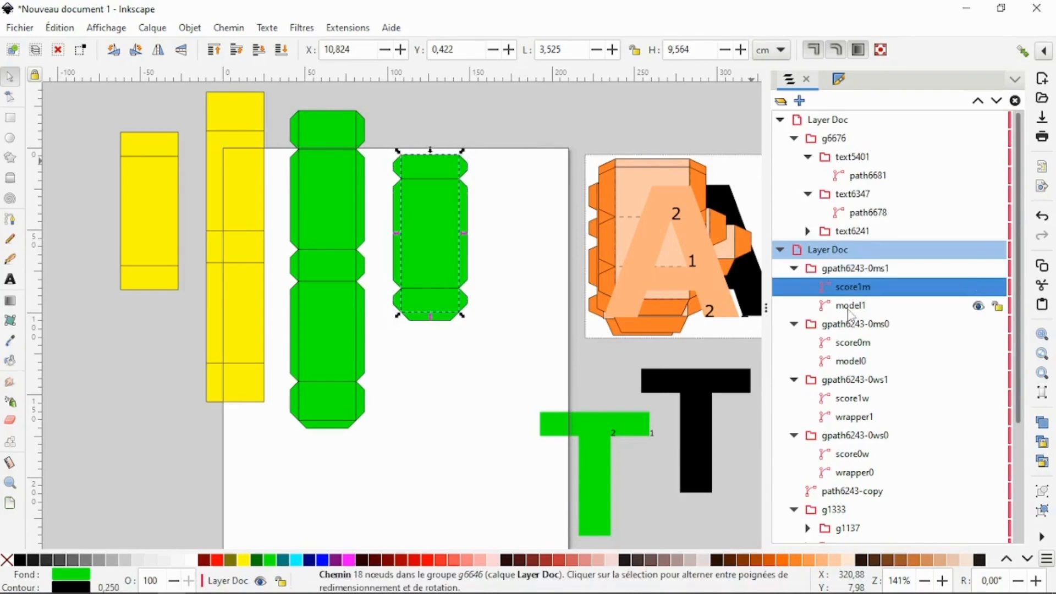
left_click(849, 309)
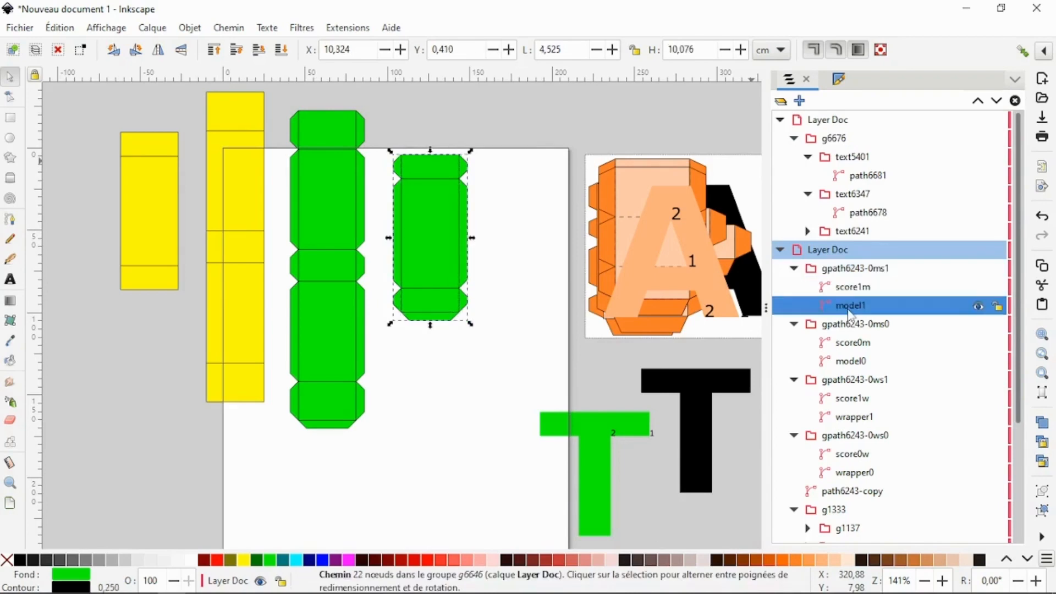
left_click(357, 224)
left_click(852, 342)
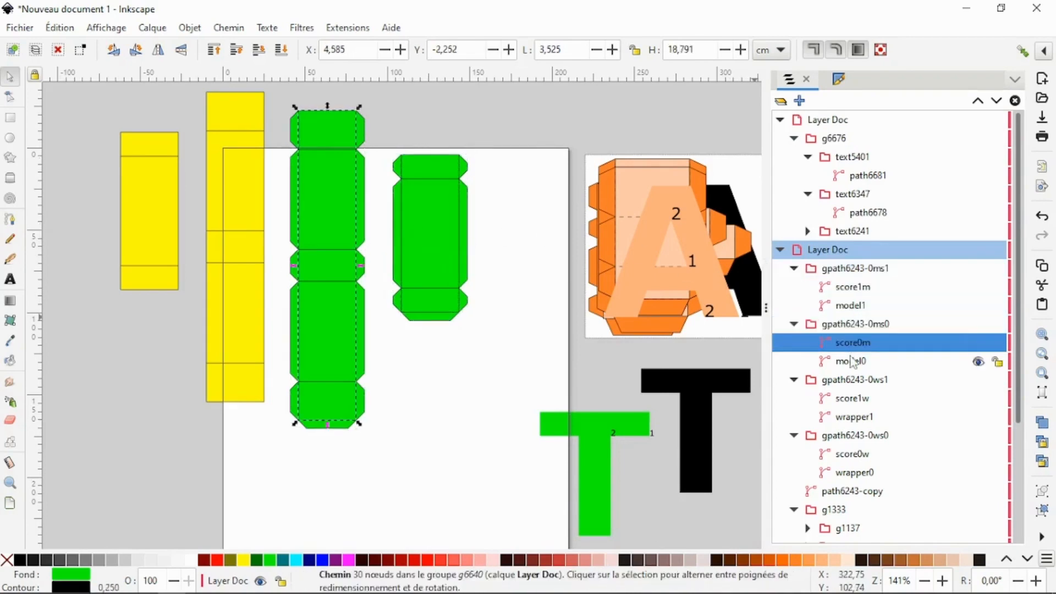
left_click(851, 361)
left_click(235, 265)
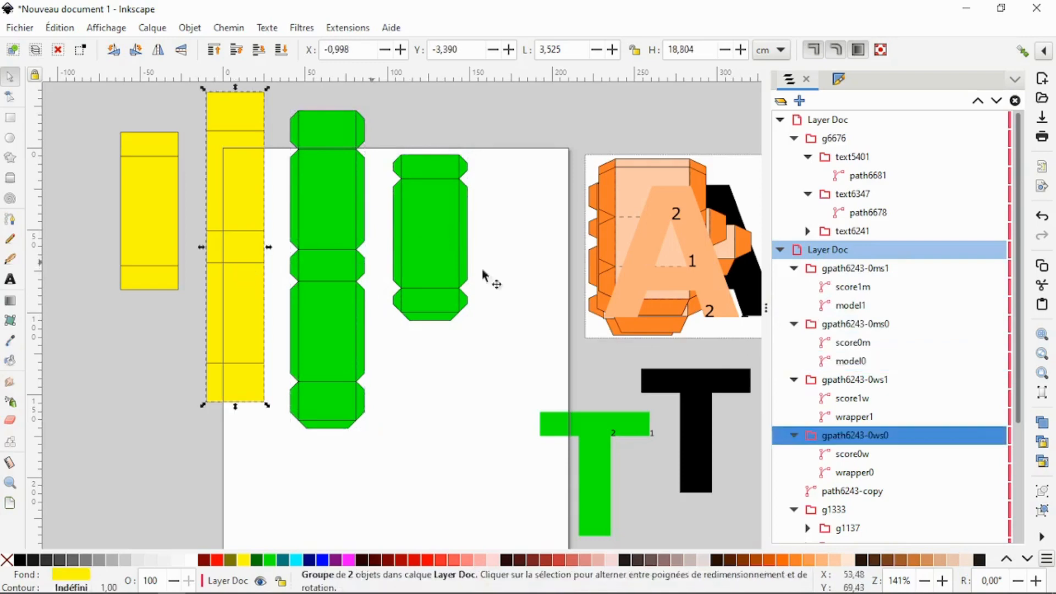
left_click(853, 454)
left_click(854, 472)
- Move both yellow strips off the page, the short one outermost and the tall one near the page's left edge
left_click(138, 237)
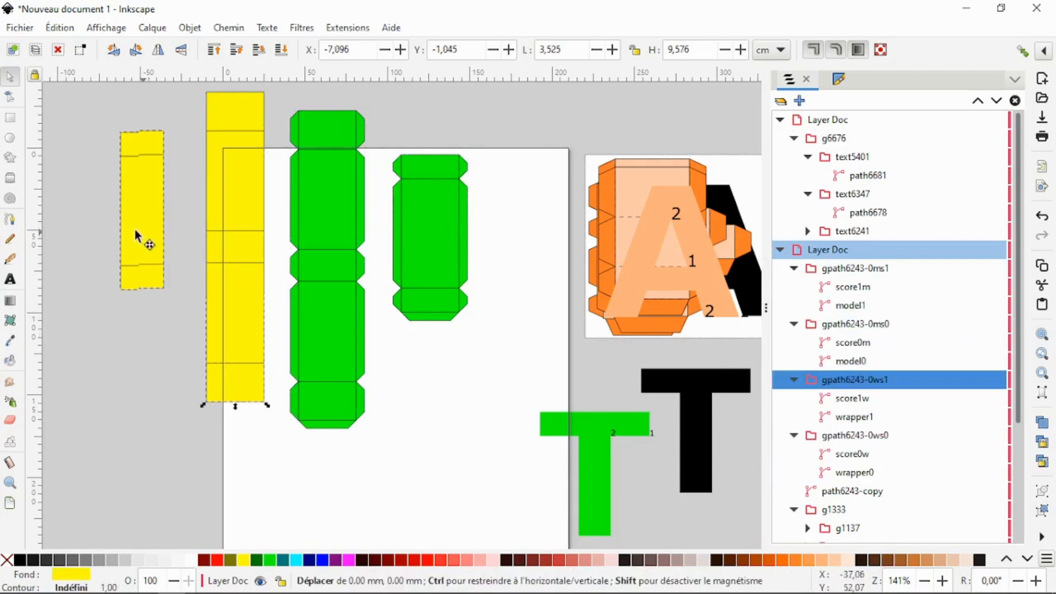
left_click_drag(138, 236, 116, 225)
left_click_drag(210, 254, 158, 269)
left_click_drag(57, 94, 236, 450)
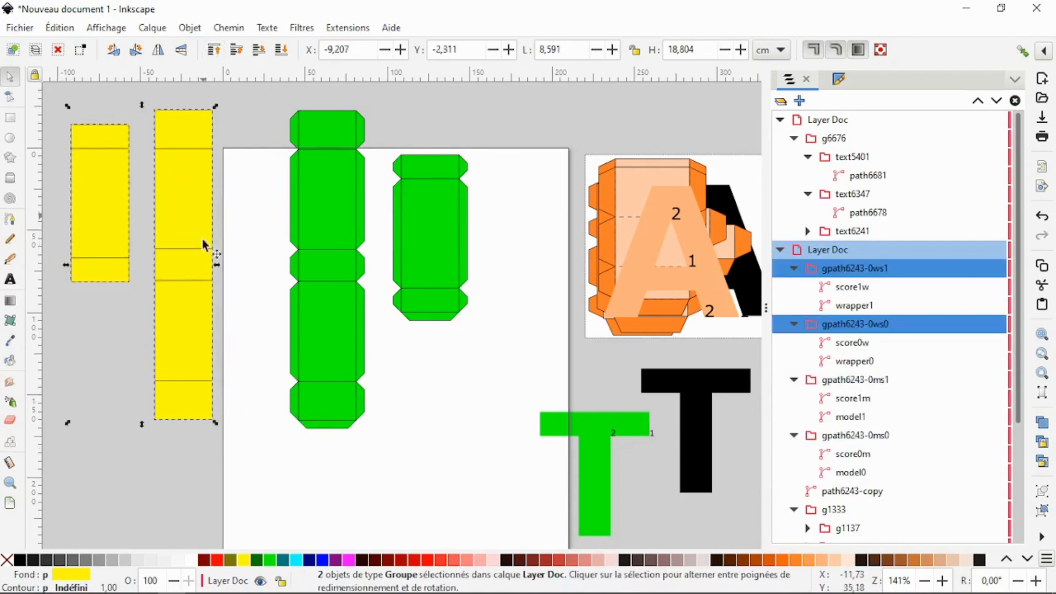
left_click(126, 331)
- Place the short yellow strip beside the short tabbed strip at about X 16.64, Y 0.41 cm, and the tall one at about X -0.90, Y -2.92 cm
left_click_drag(112, 242, 462, 263)
left_click_drag(203, 236, 252, 199)
left_click(426, 216)
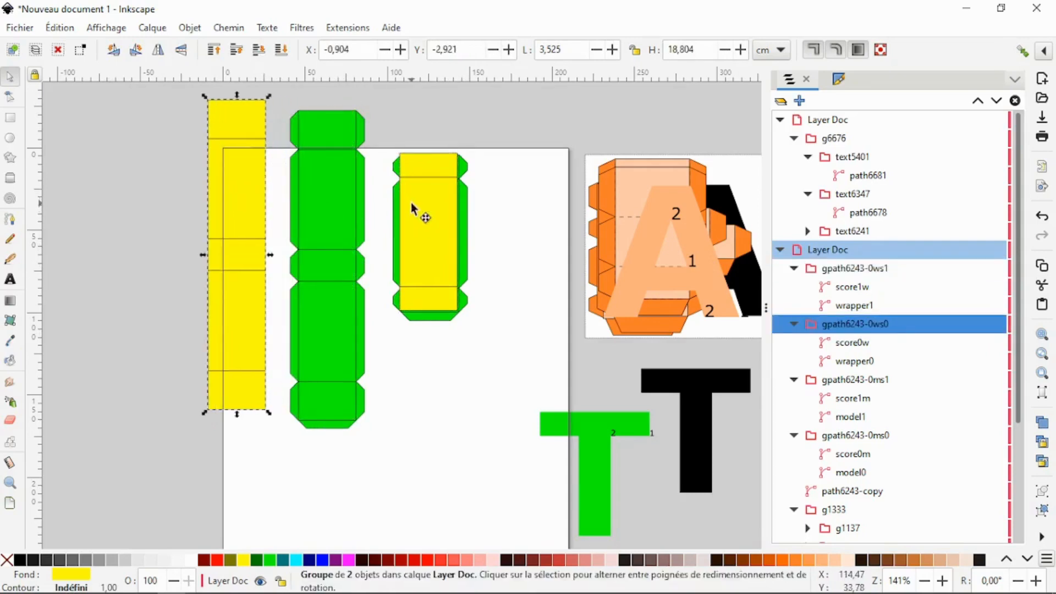
left_click_drag(413, 205, 510, 207)
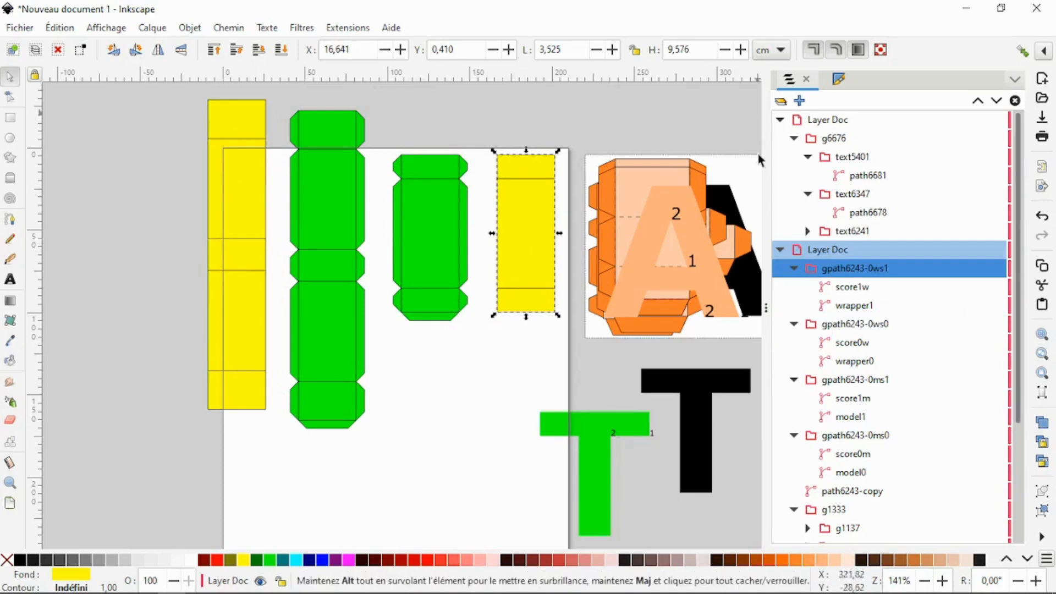
- Ungroup all four strip groups, the two green tabbed ones and the two yellow plain ones
left_click(436, 228)
right_click(436, 226)
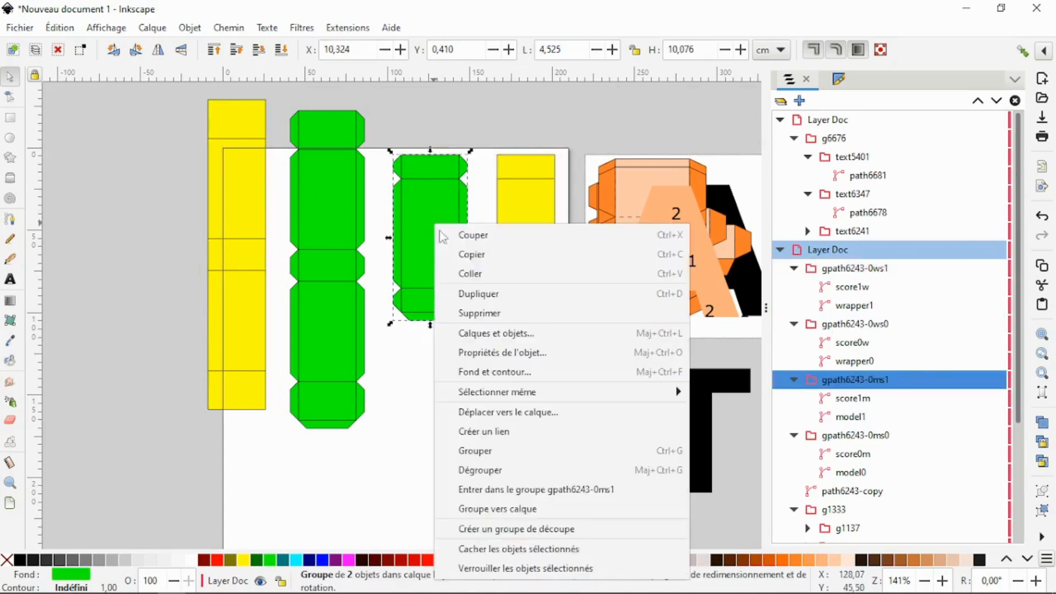
left_click(517, 470)
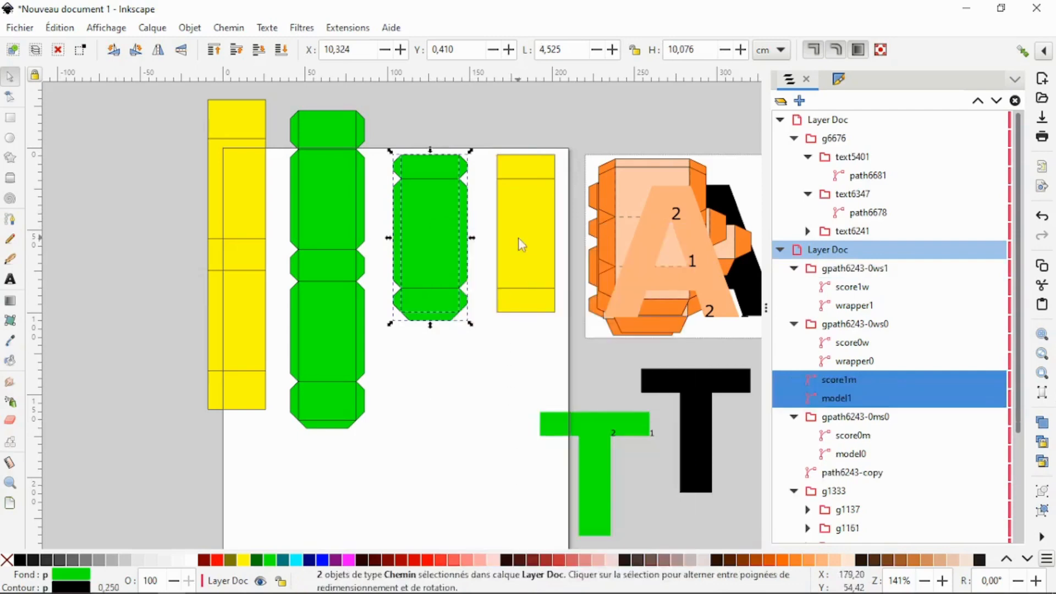
right_click(519, 240)
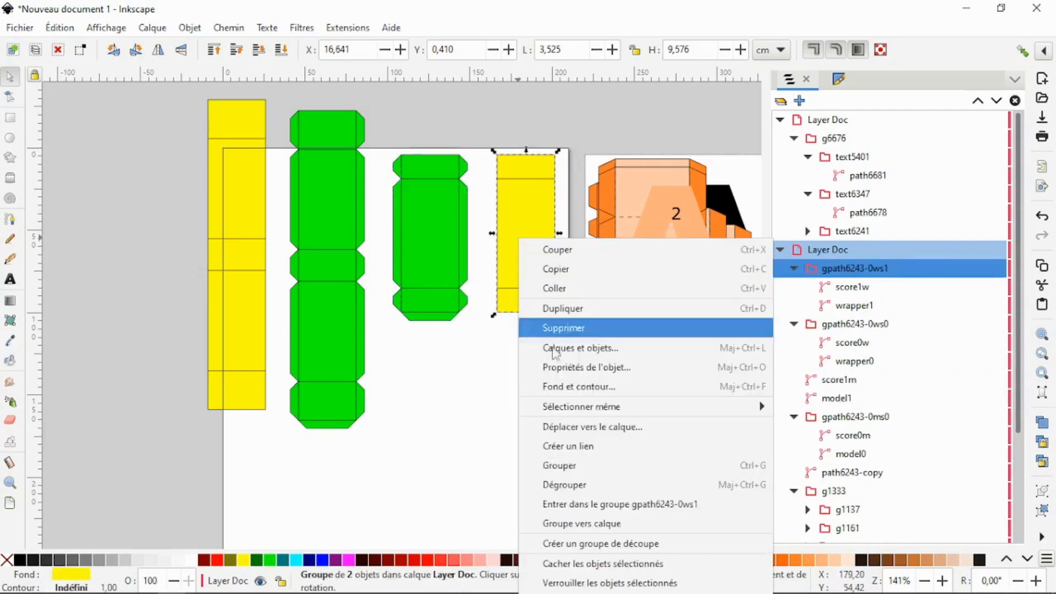
left_click(566, 484)
left_click(313, 196)
right_click(312, 196)
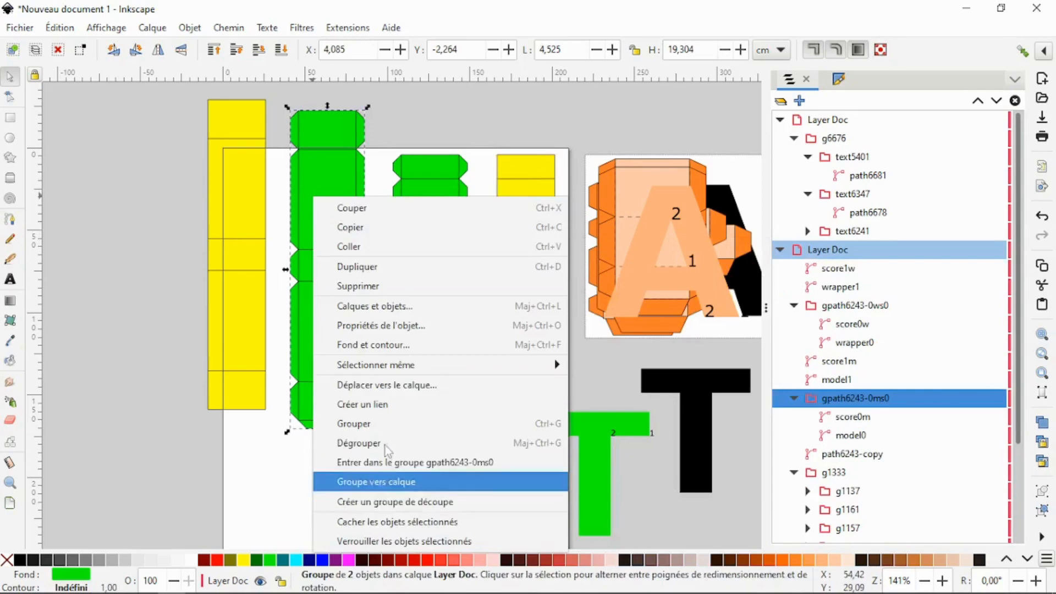
left_click(388, 445)
right_click(243, 221)
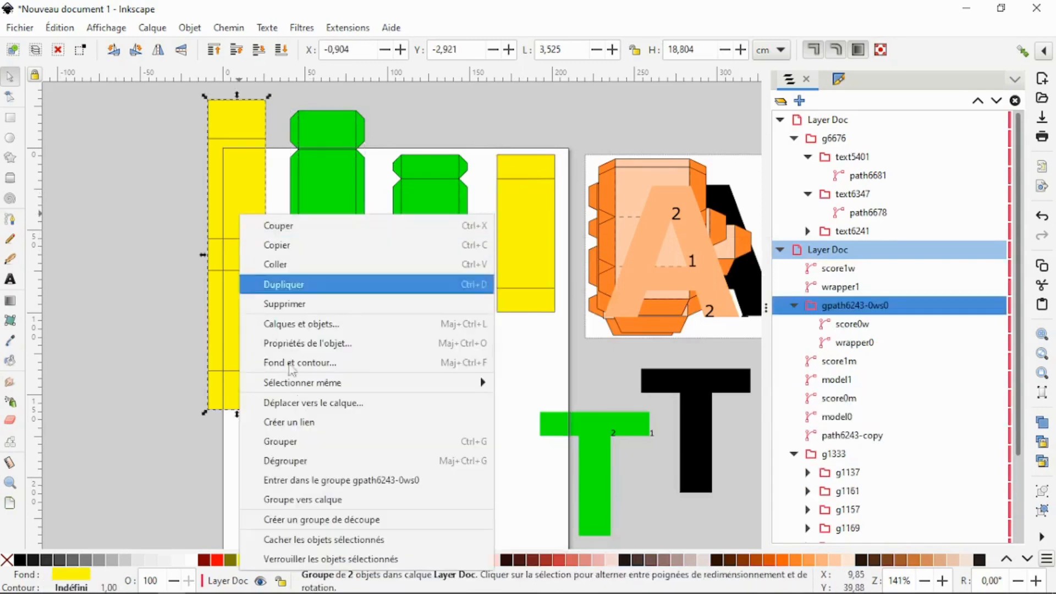
left_click(311, 456)
left_click(474, 410)
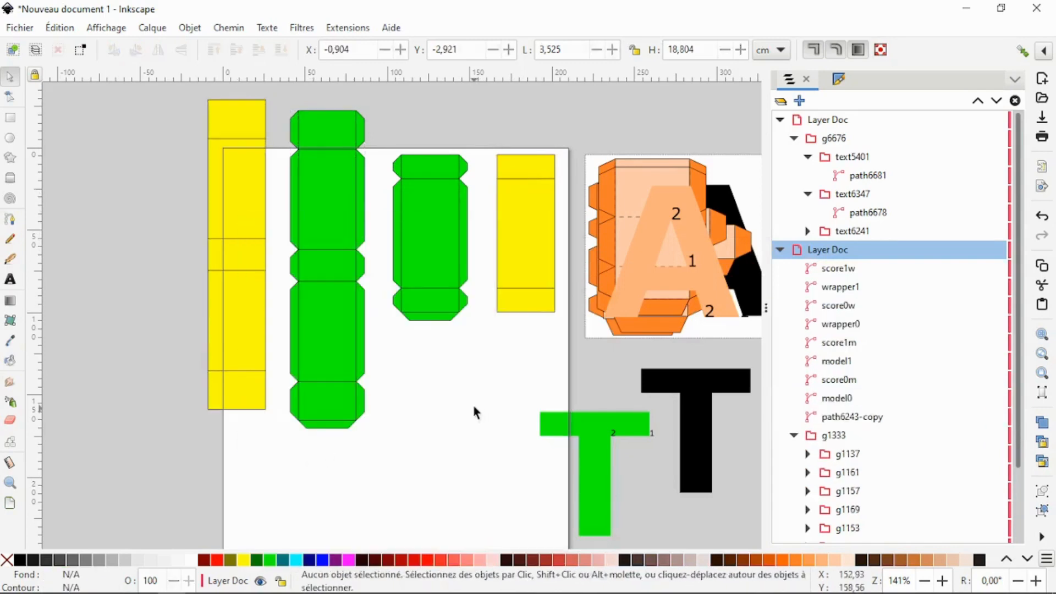
- Align the short yellow strip on the short tabbed strip at about X 10.82, Y 0.41 cm, and group the two strips' paths together
left_click_drag(490, 149, 576, 335)
left_click_drag(530, 253, 426, 246)
left_click(497, 215)
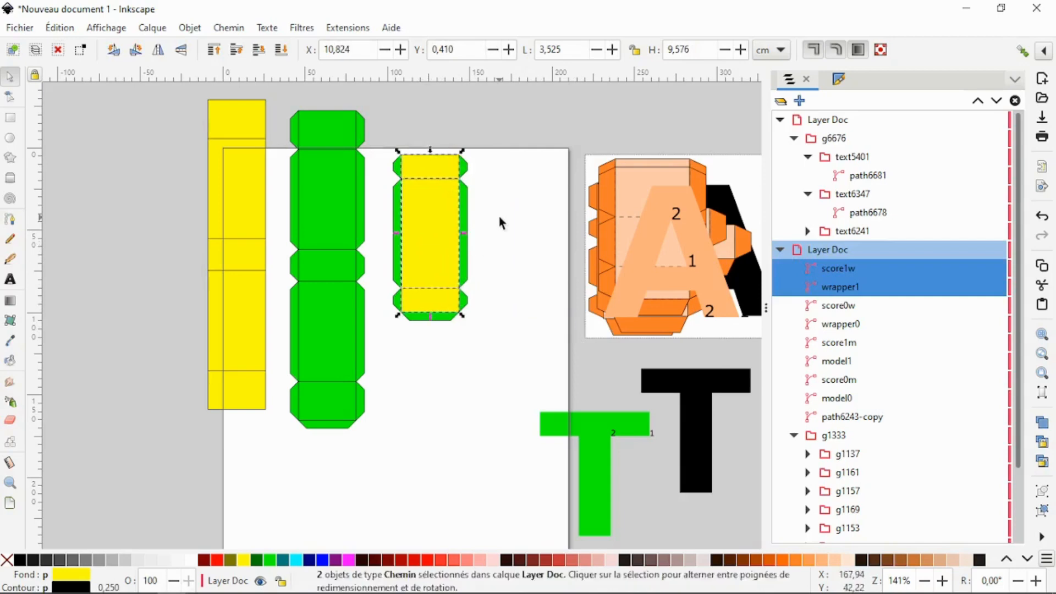
left_click_drag(389, 135, 503, 334)
right_click(407, 238)
left_click(451, 463)
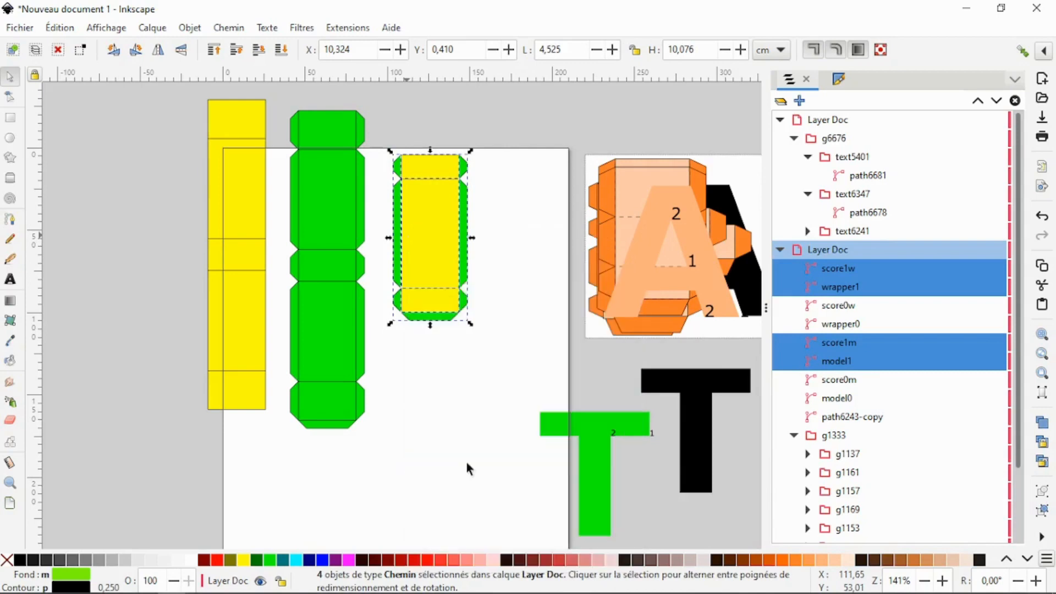
- Lay the tall yellow strip over the tall tabbed strip at about X 4.63, Y -2.31 cm, and group the two strips' paths together
left_click_drag(186, 97, 262, 412)
left_click_drag(234, 240, 330, 247)
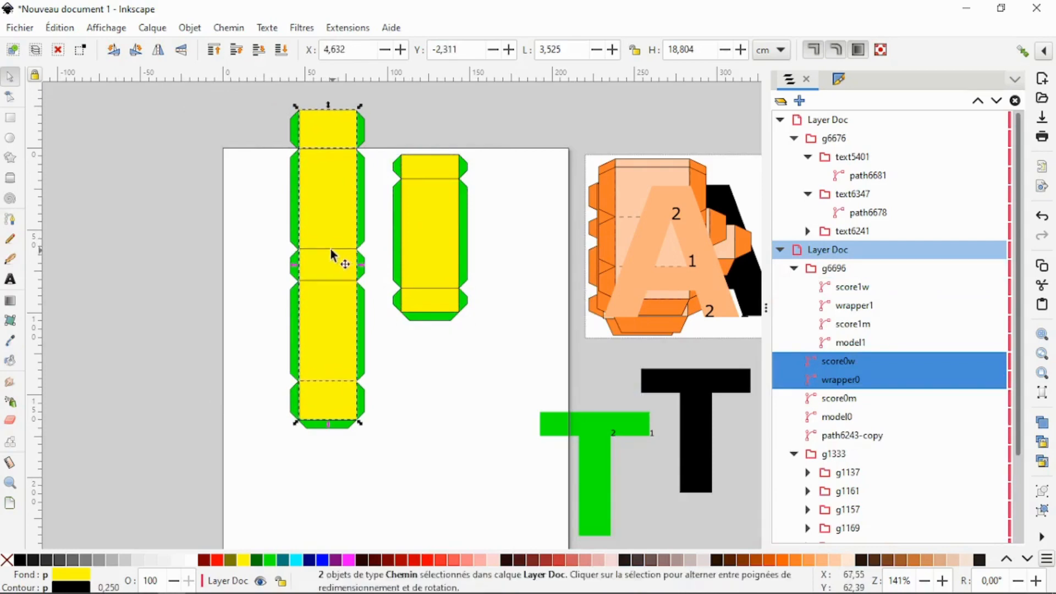
left_click_drag(248, 99, 383, 448)
right_click(314, 207)
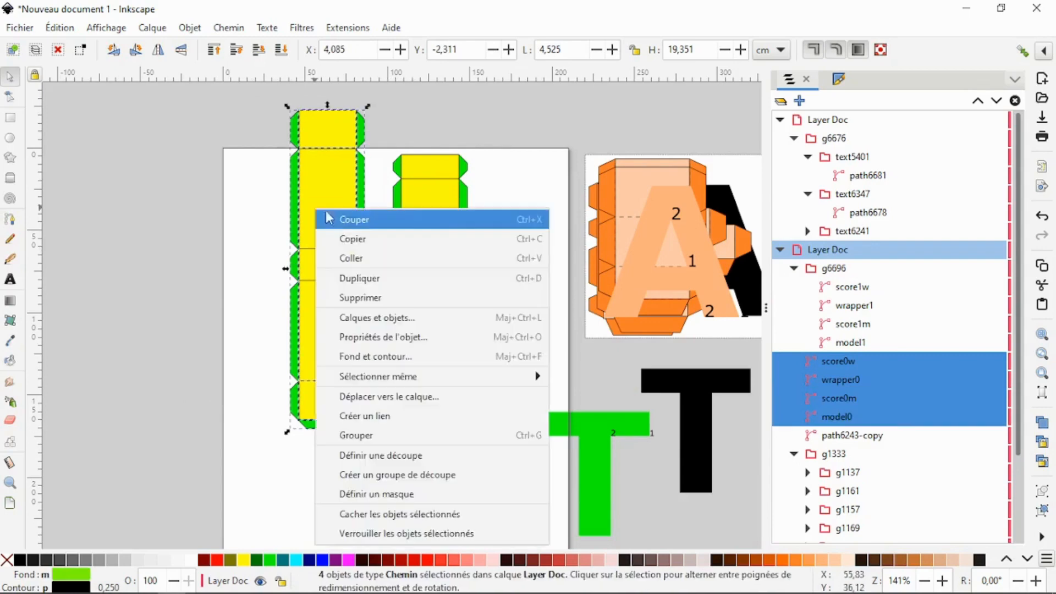
left_click(388, 439)
- Stack the numbered green T, the black T and the short strip group onto the tall strip group
left_click_drag(578, 431, 325, 279)
left_click_drag(670, 391, 340, 313)
left_click_drag(404, 264, 310, 272)
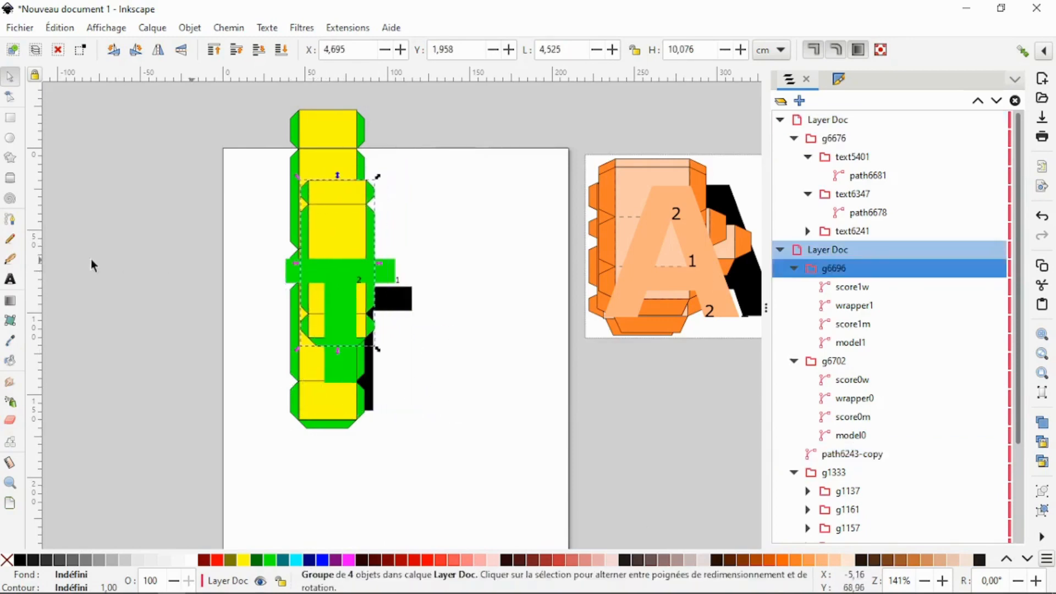
- Draw a yellow rectangle about 98.5 by 218.1 mm over the stacked T pieces and send it to the back
left_click(10, 117)
mouse_move(266, 100)
left_mouse_down()
mouse_move(437, 335)
mouse_move(424, 462)
mouse_move(426, 452)
left_mouse_up()
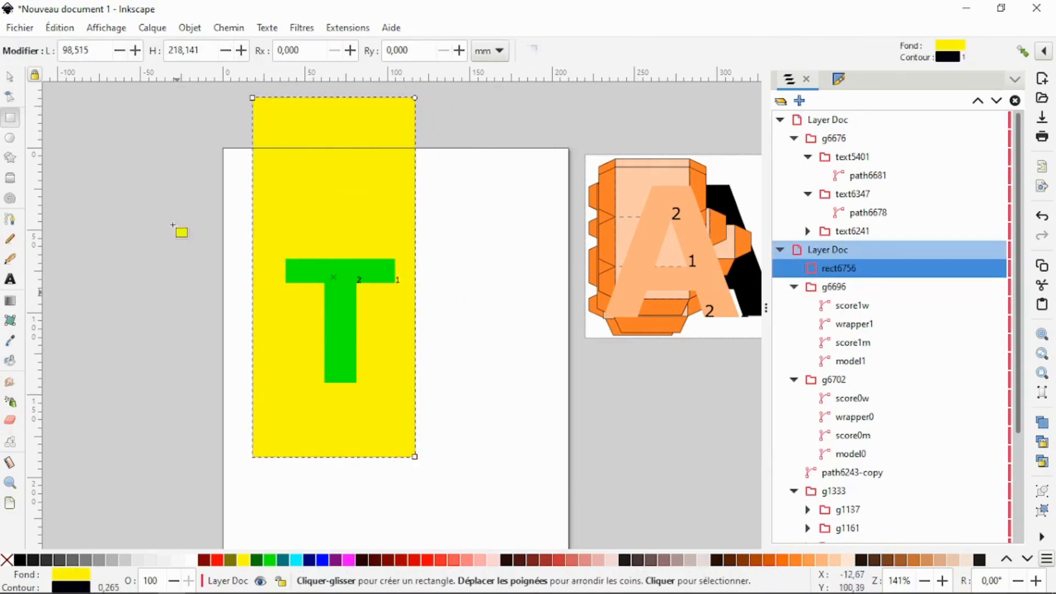
key("s")
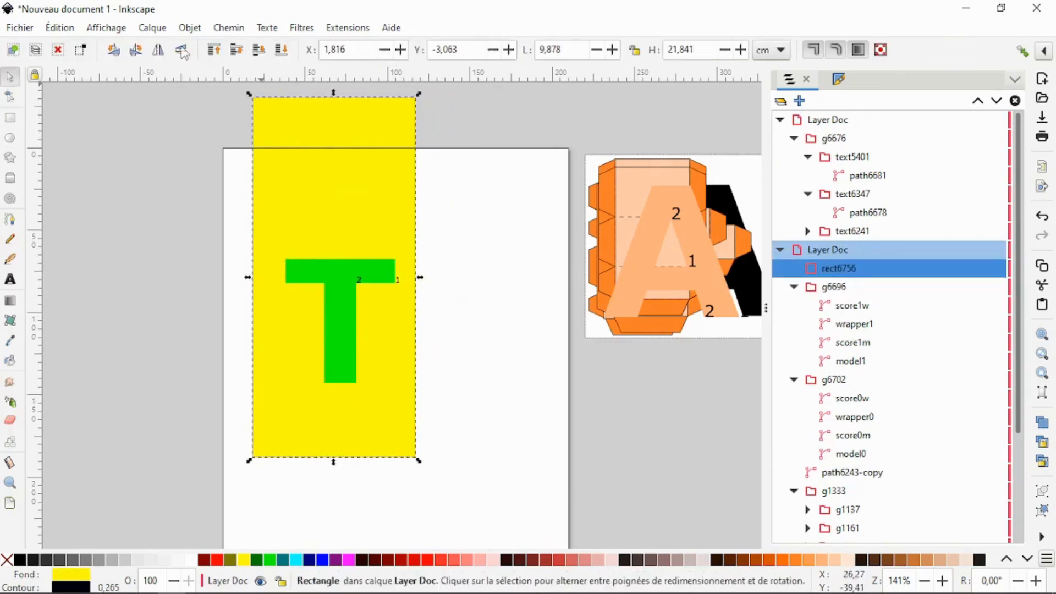
left_click(283, 52)
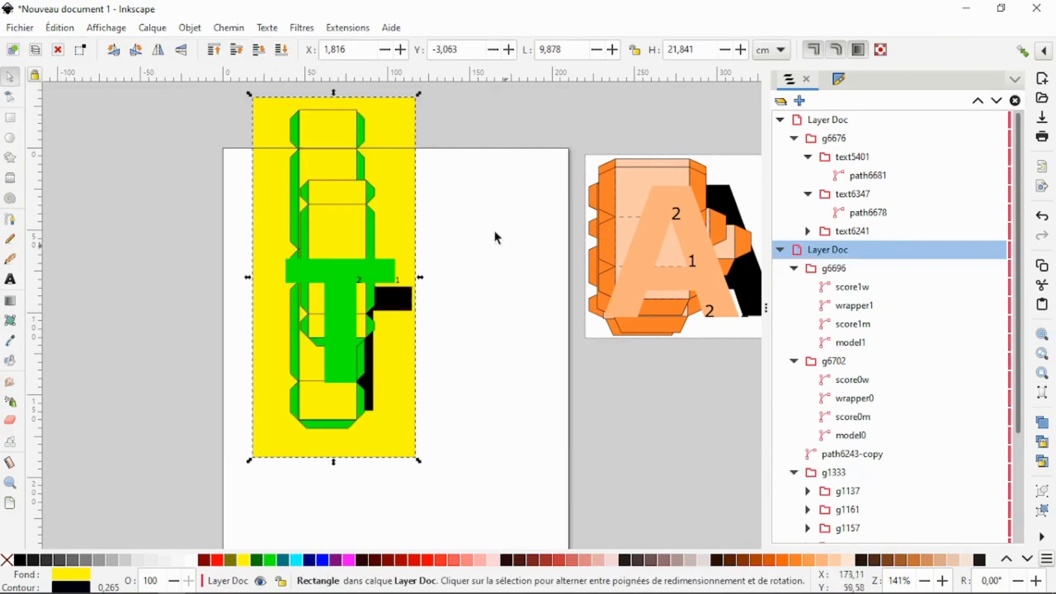
- Shrink the yellow background rectangle to about 8.1 by 19.8 cm so it fits closely around the T pieces
left_click_drag(249, 284, 279, 285)
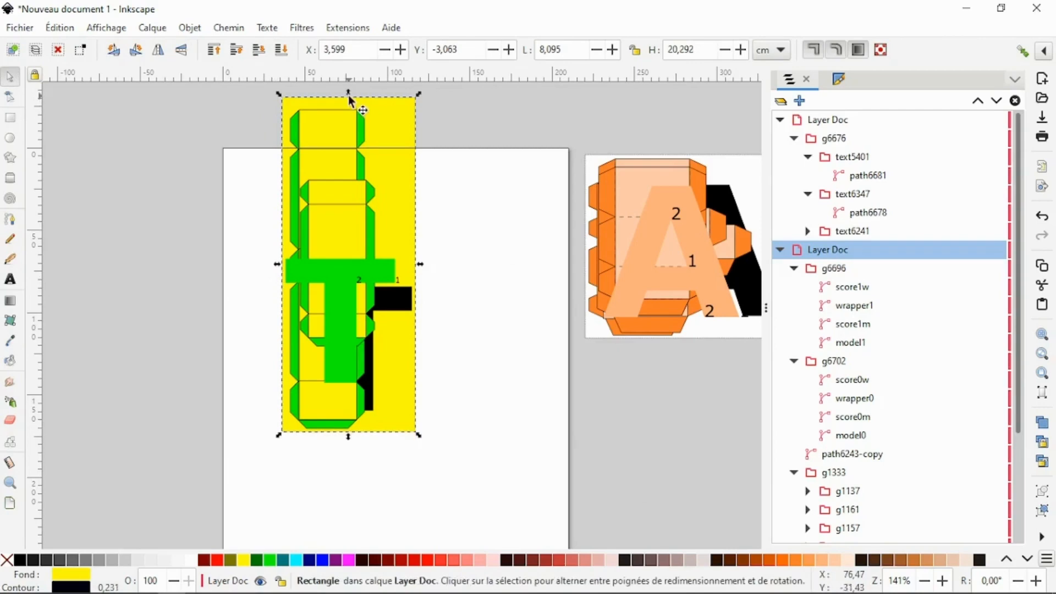
left_click_drag(348, 93, 350, 101)
left_click(447, 179)
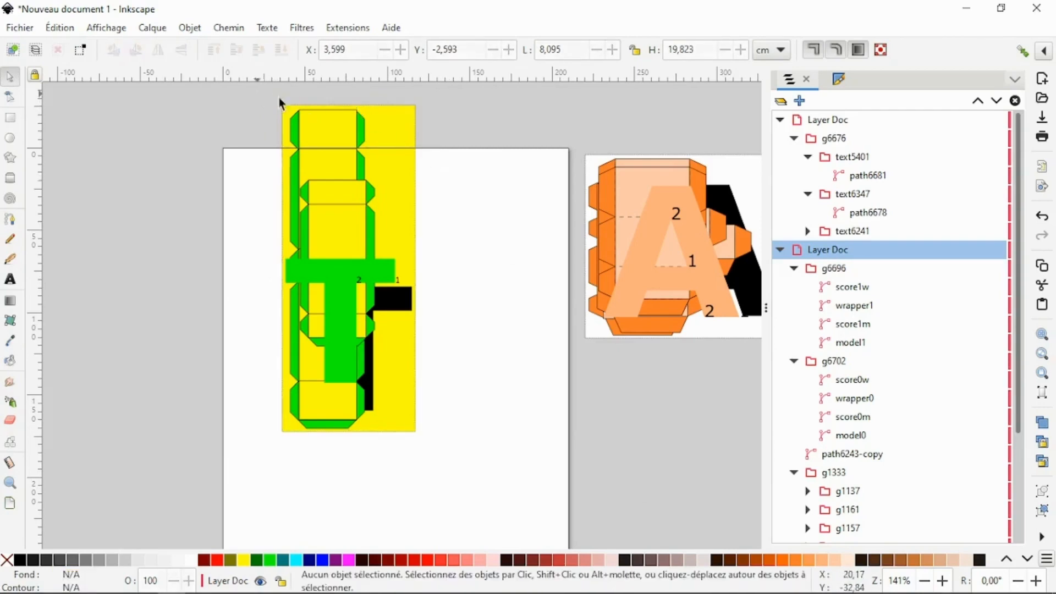
- Group all T pieces with the yellow rectangle, and move that group to about X -5.03, Y -0.76 cm and the A group to about X 20.16, Y 1.39 cm
left_click_drag(254, 94, 459, 476)
right_click(333, 251)
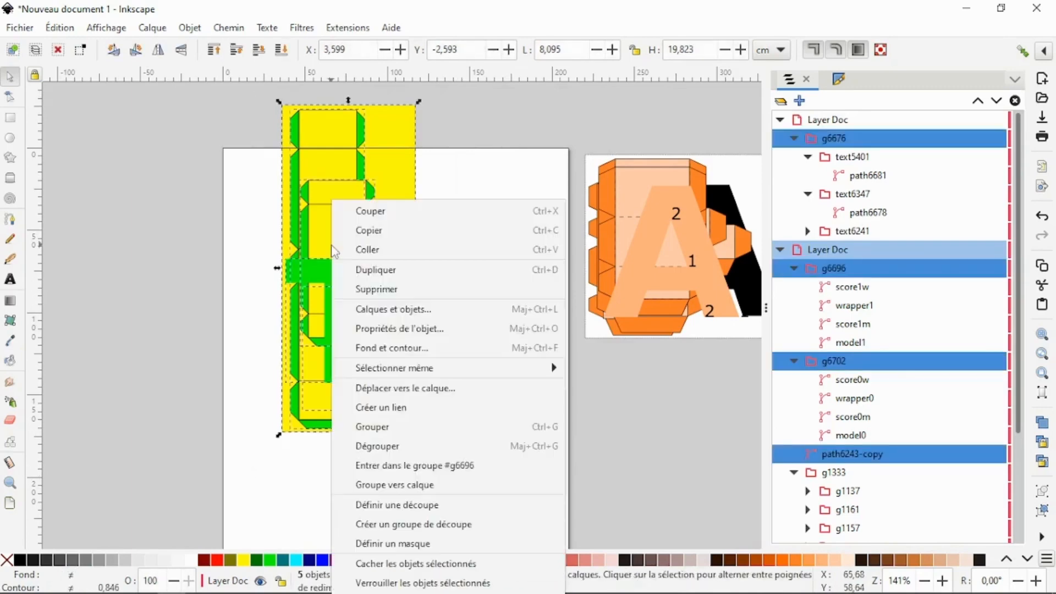
left_click(394, 426)
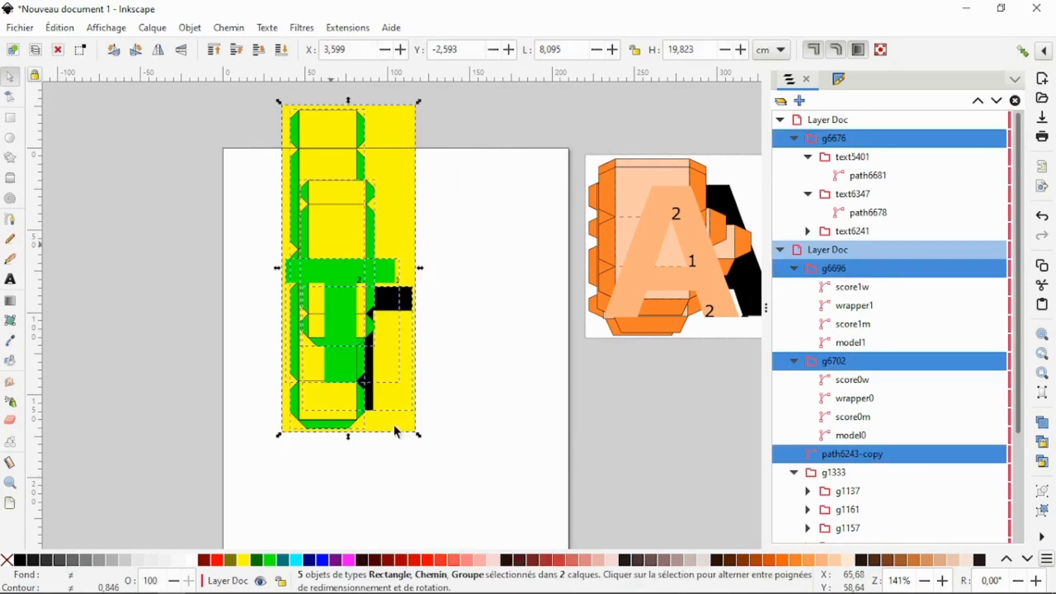
left_click_drag(299, 269, 198, 297)
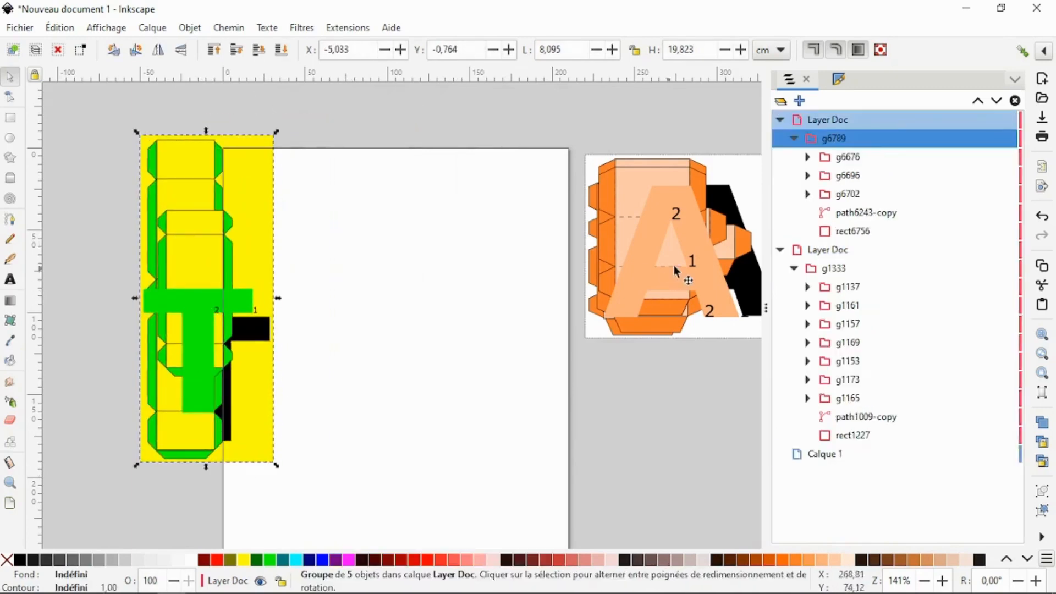
left_click_drag(682, 262, 656, 270)
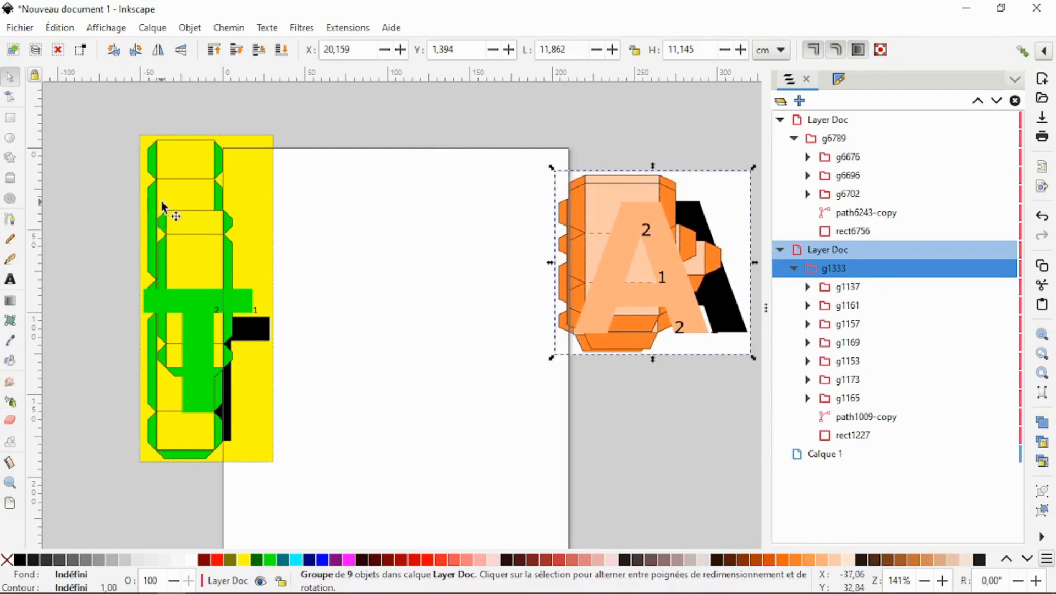
- Save the document
left_click(28, 30)
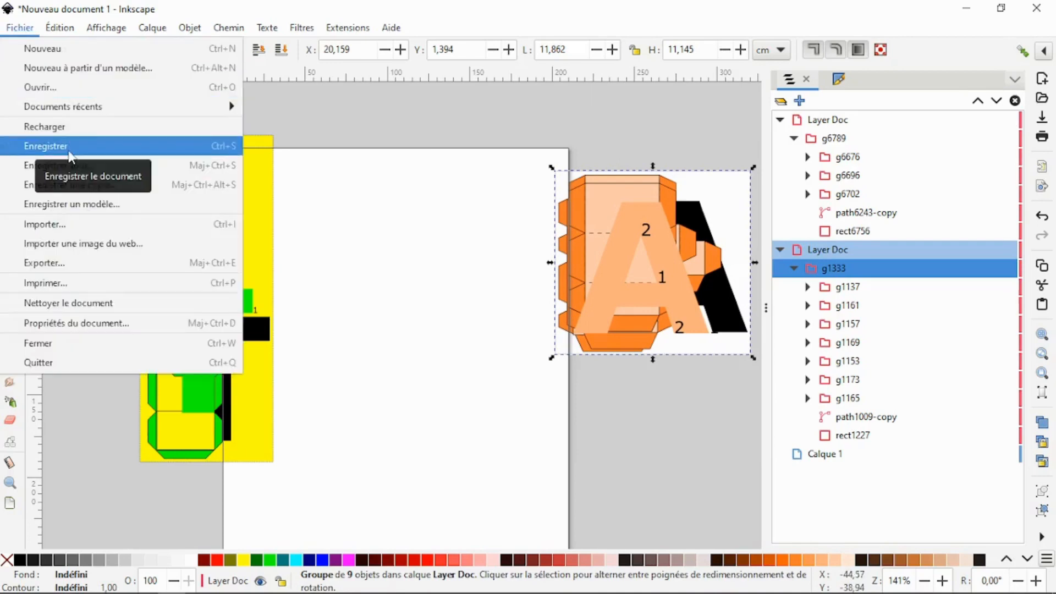